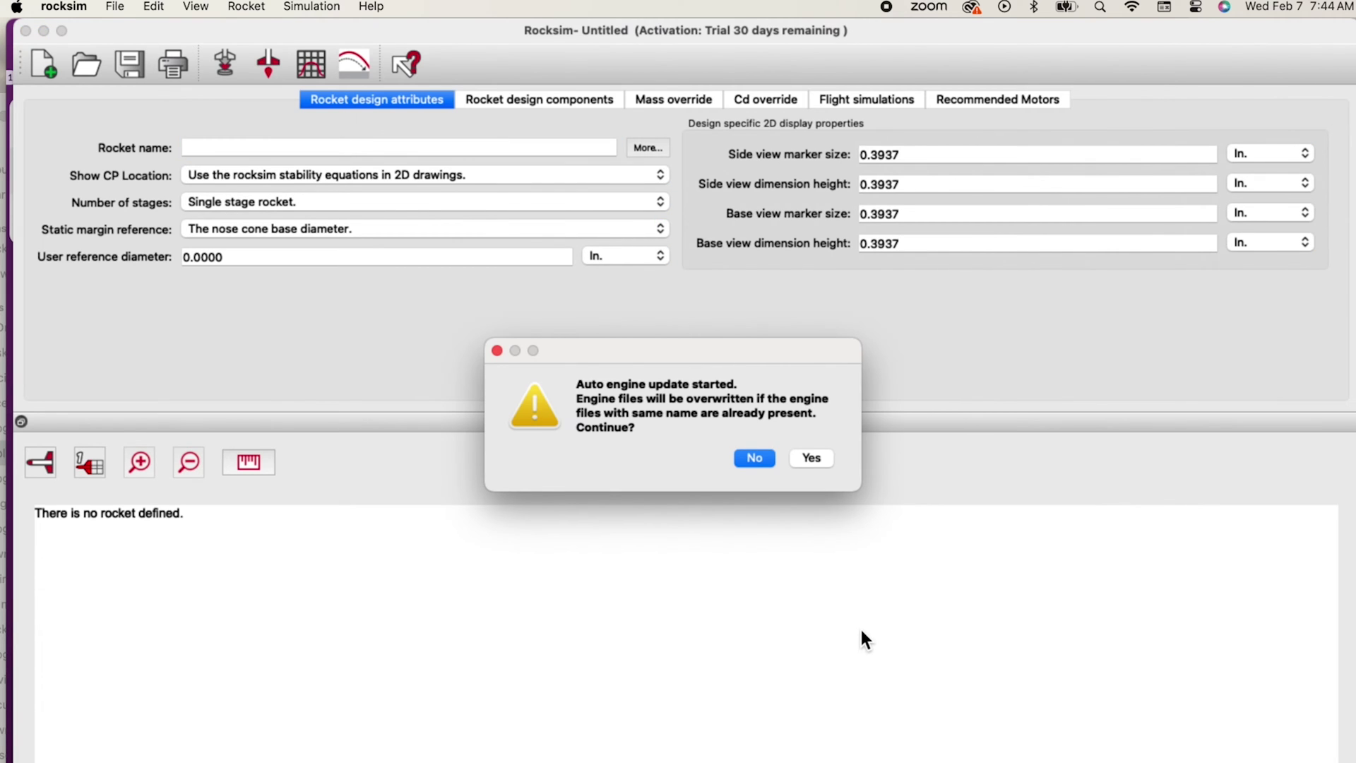
Step: Accept the automatic engine update and acknowledge the alert once 772 engines are added
left_click(812, 459)
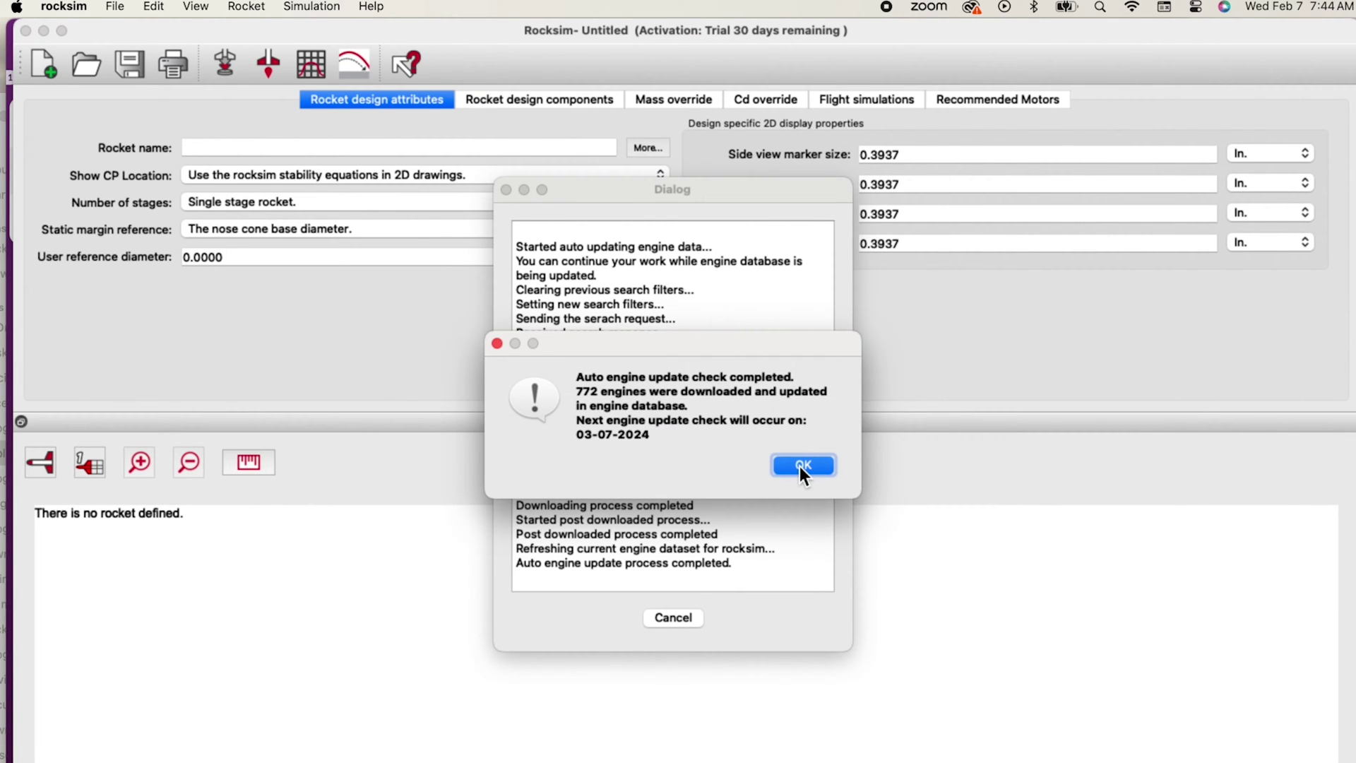
left_click(802, 466)
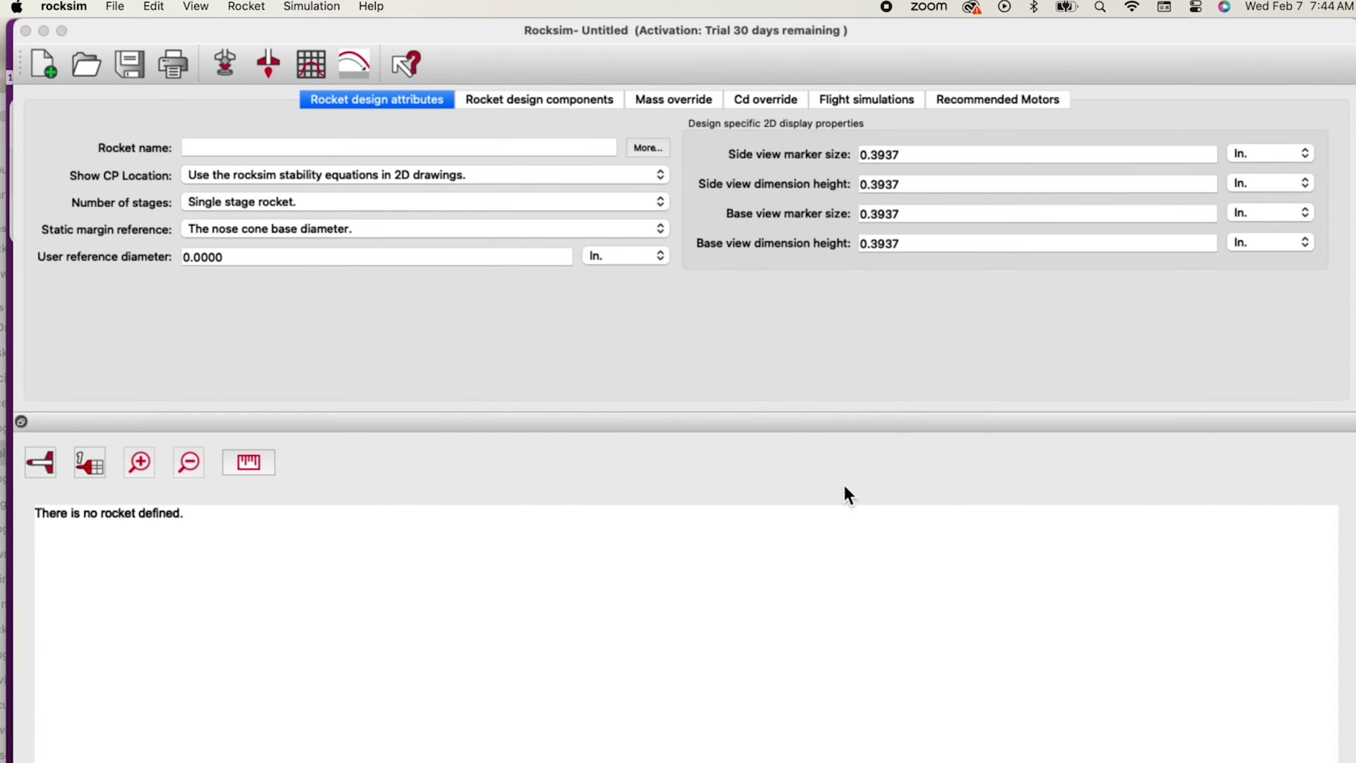
Step: Reload engine data and remove the Animal Motor Works files, including the K475, from the selected engine files
left_click(113, 7)
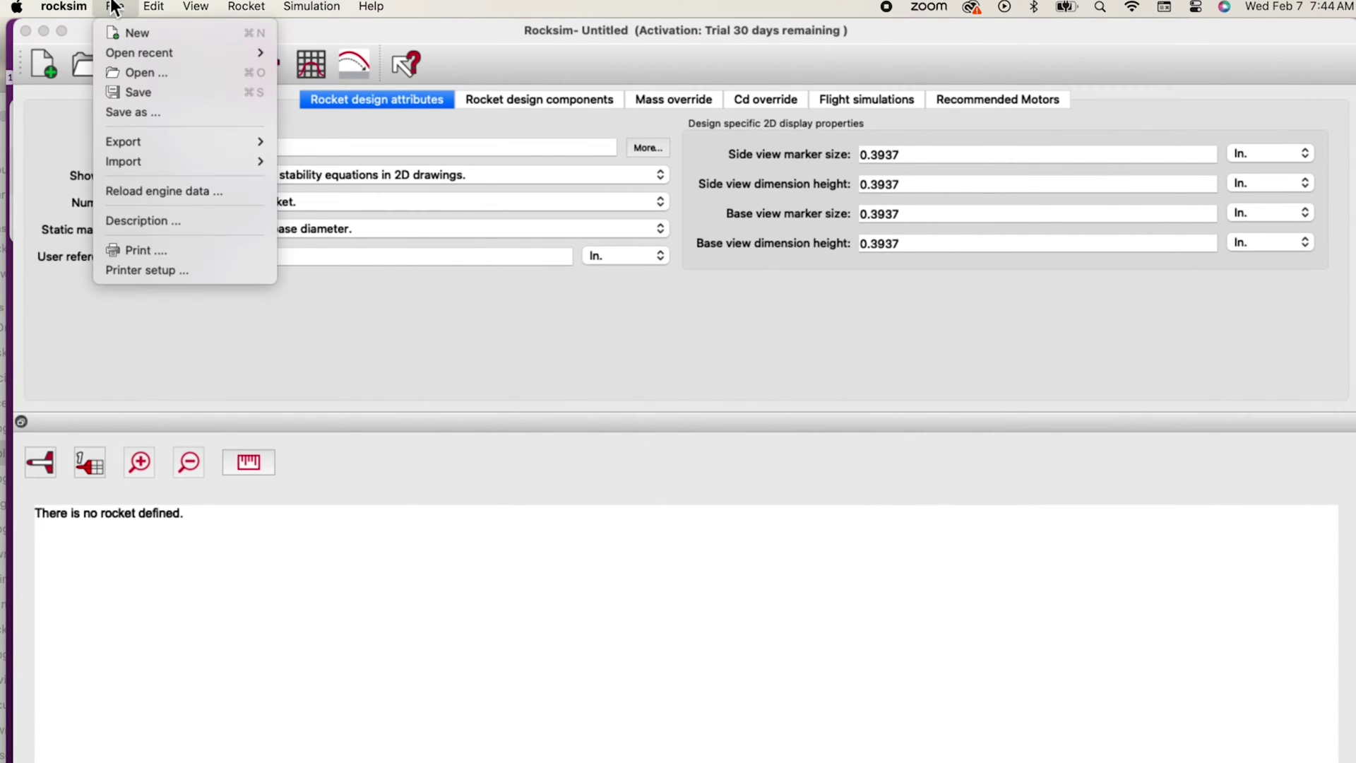
left_click(121, 189)
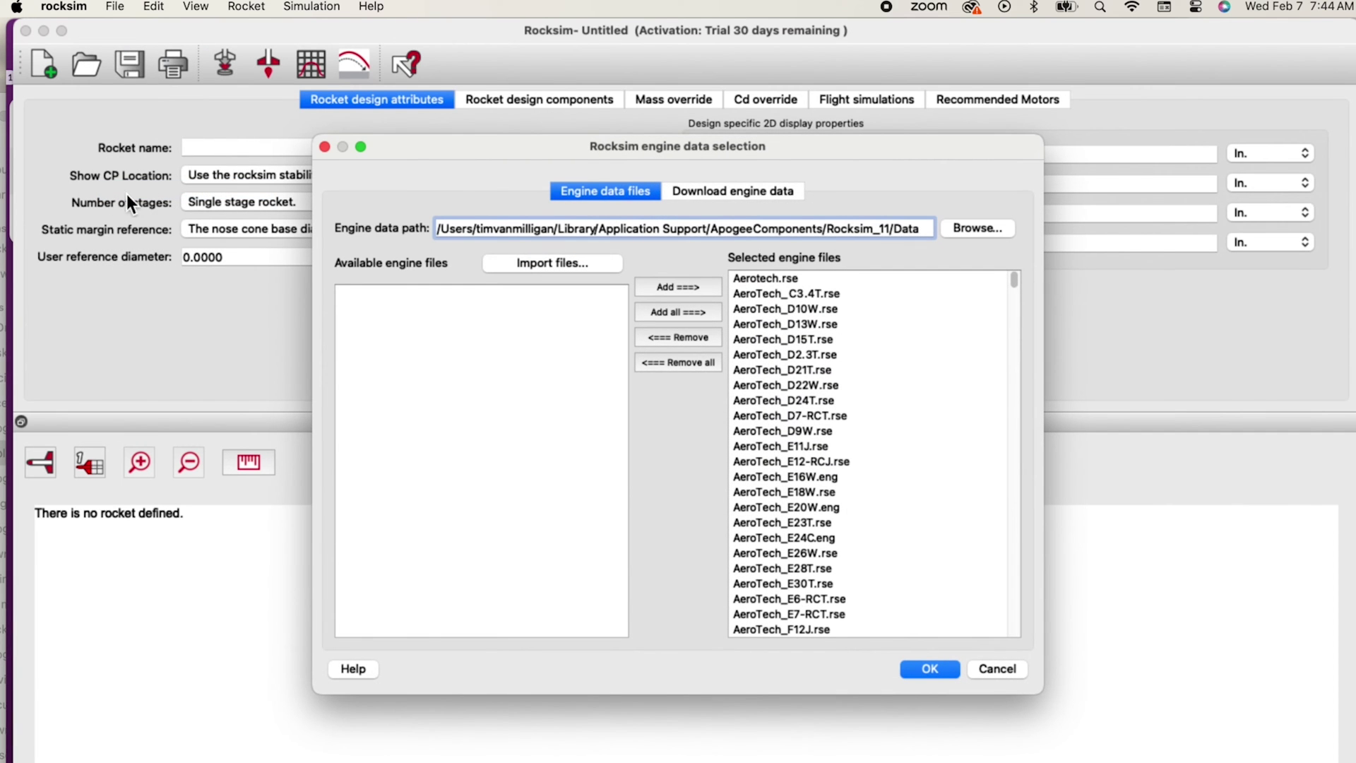
left_click_drag(1014, 278, 989, 402)
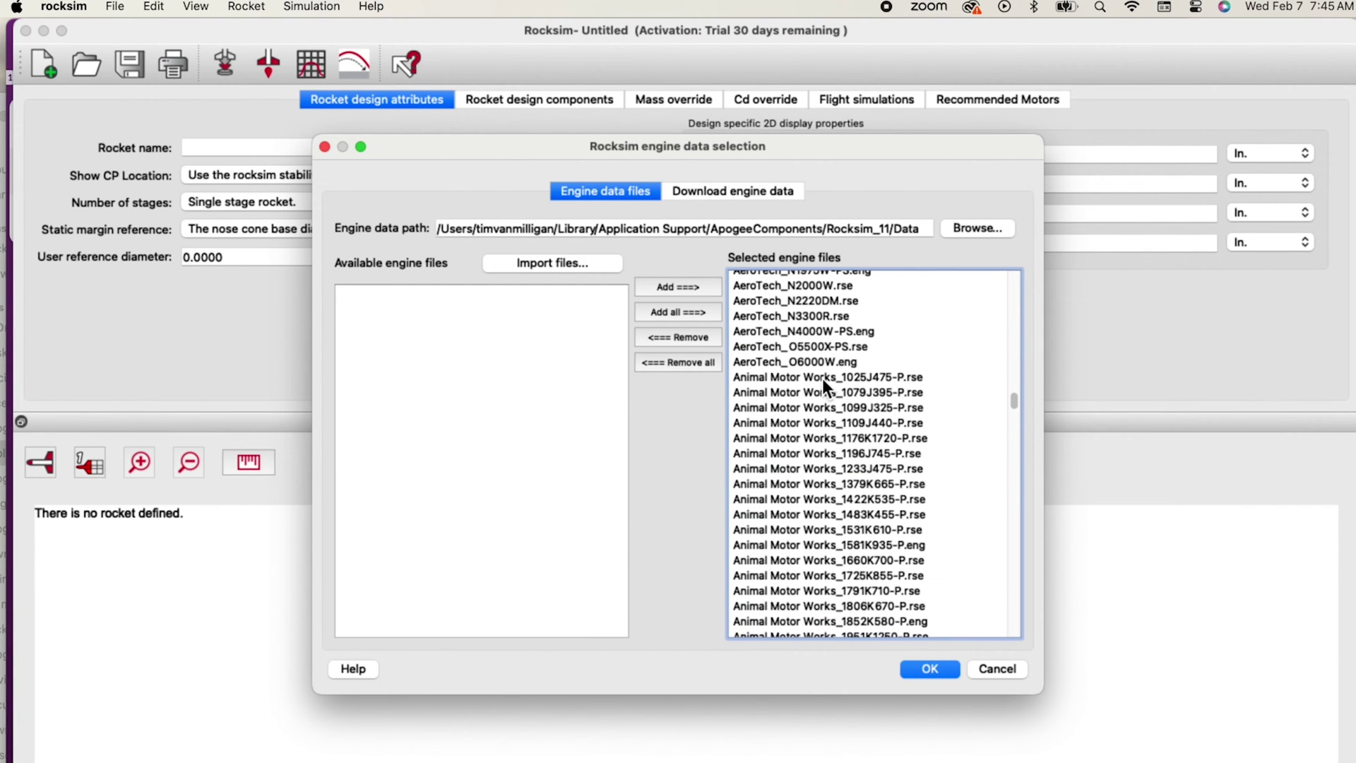
left_click_drag(822, 379, 822, 578)
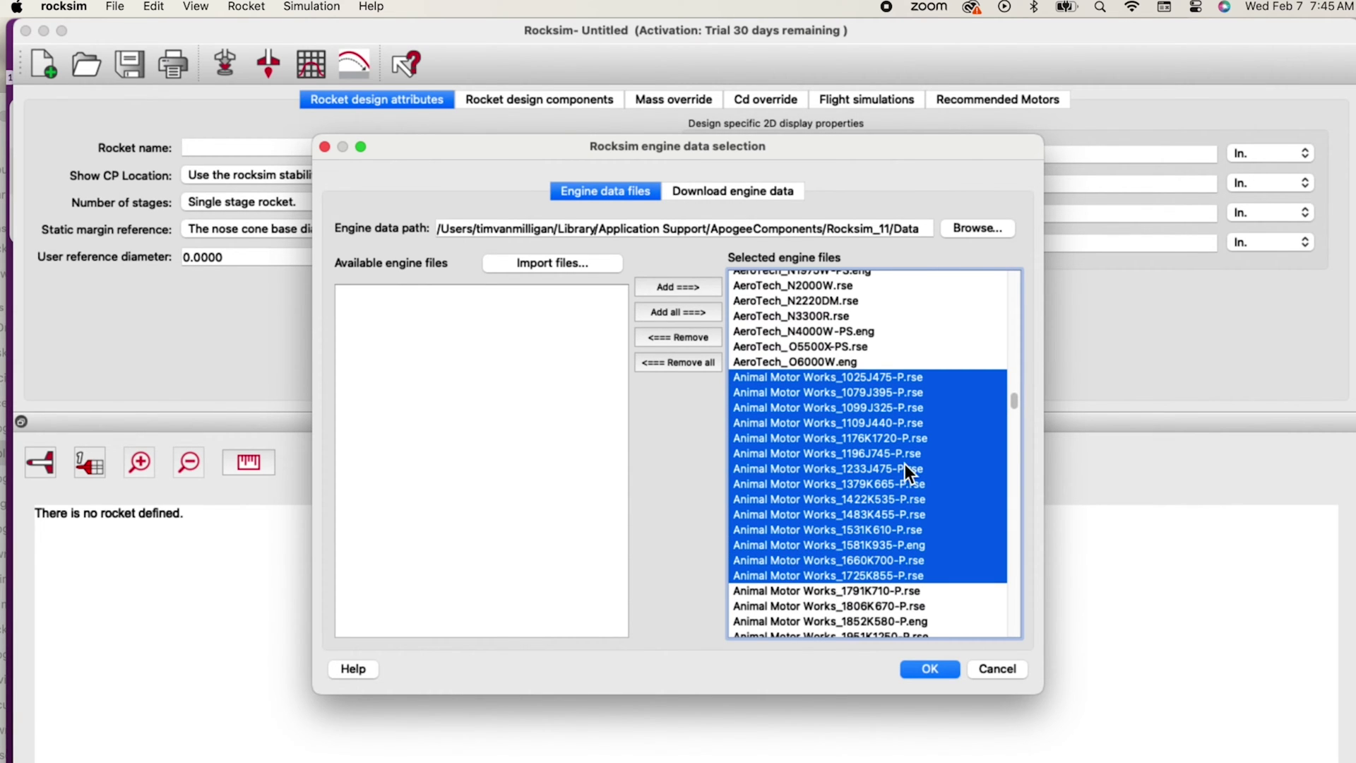
scroll(904, 464, "down", 7)
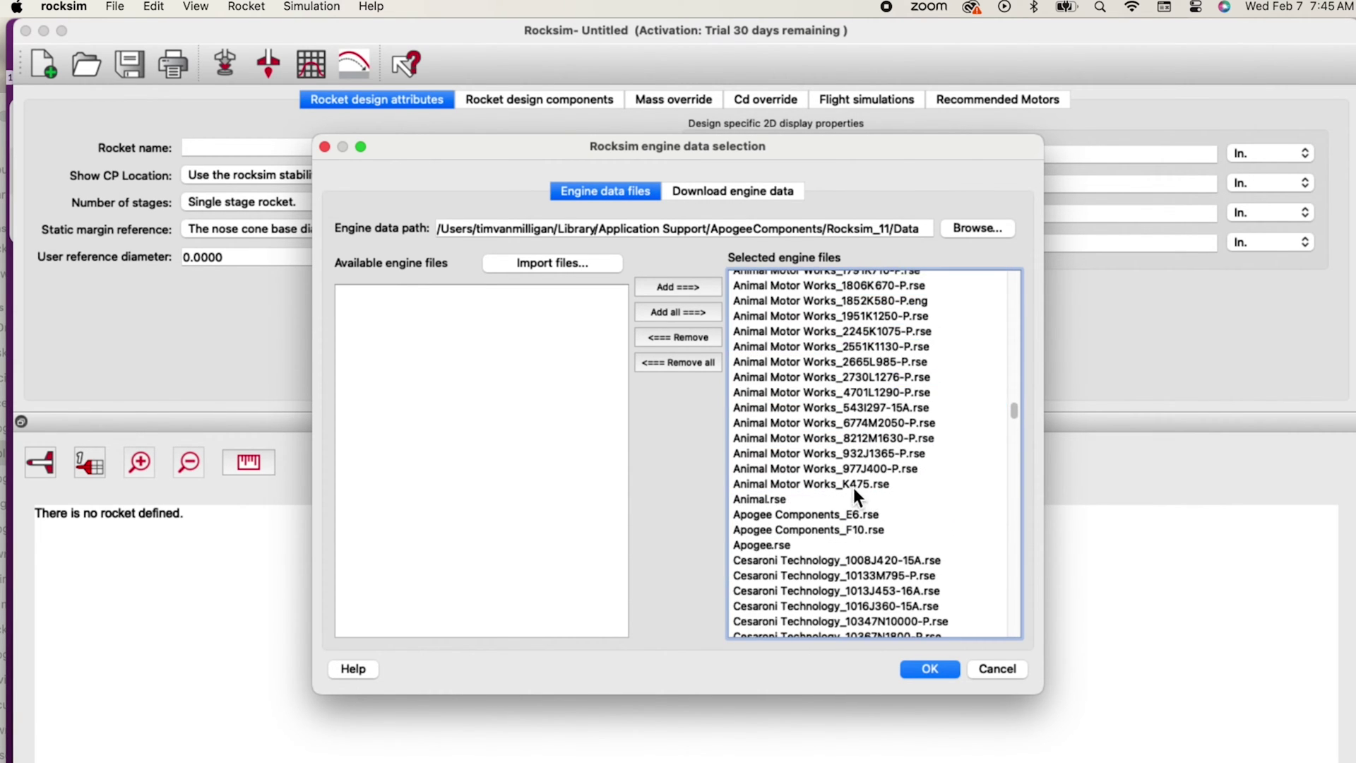
left_click(853, 486)
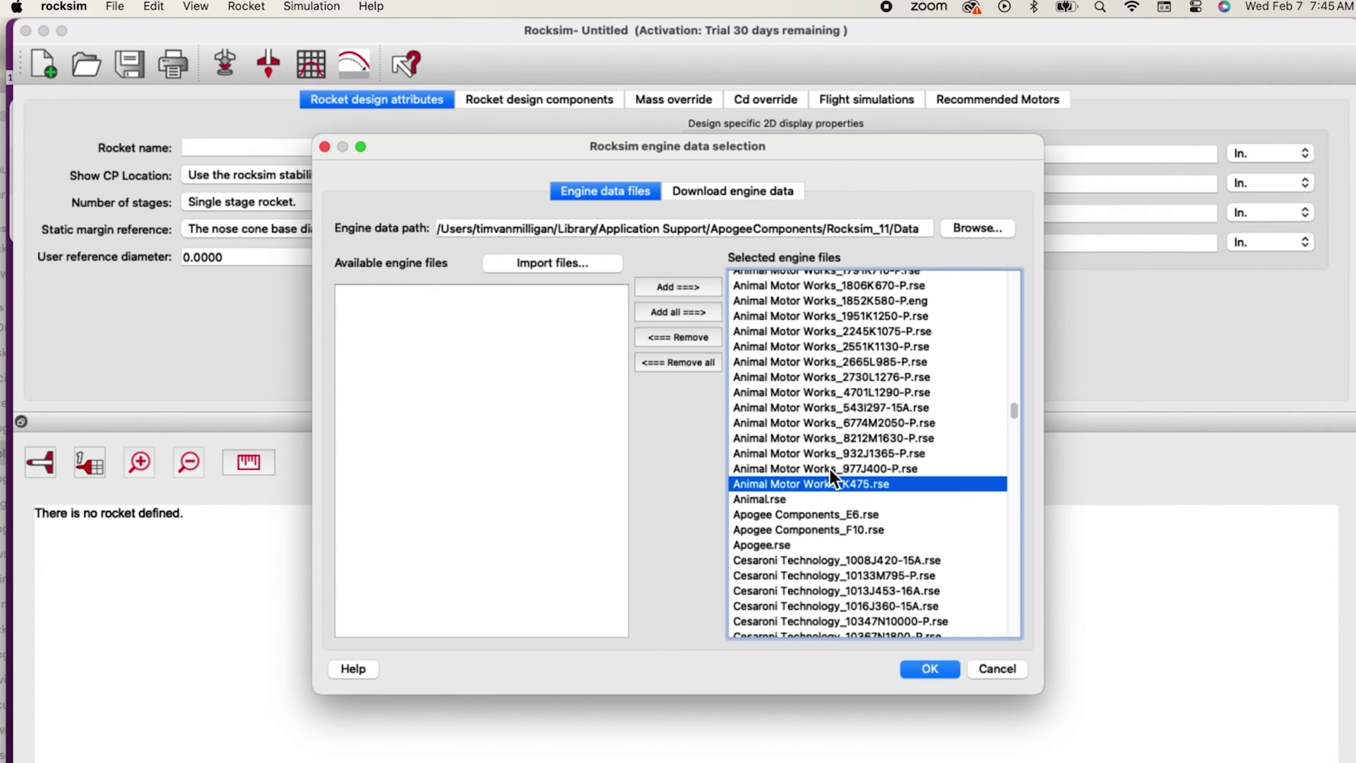
left_click_drag(829, 468, 799, 354)
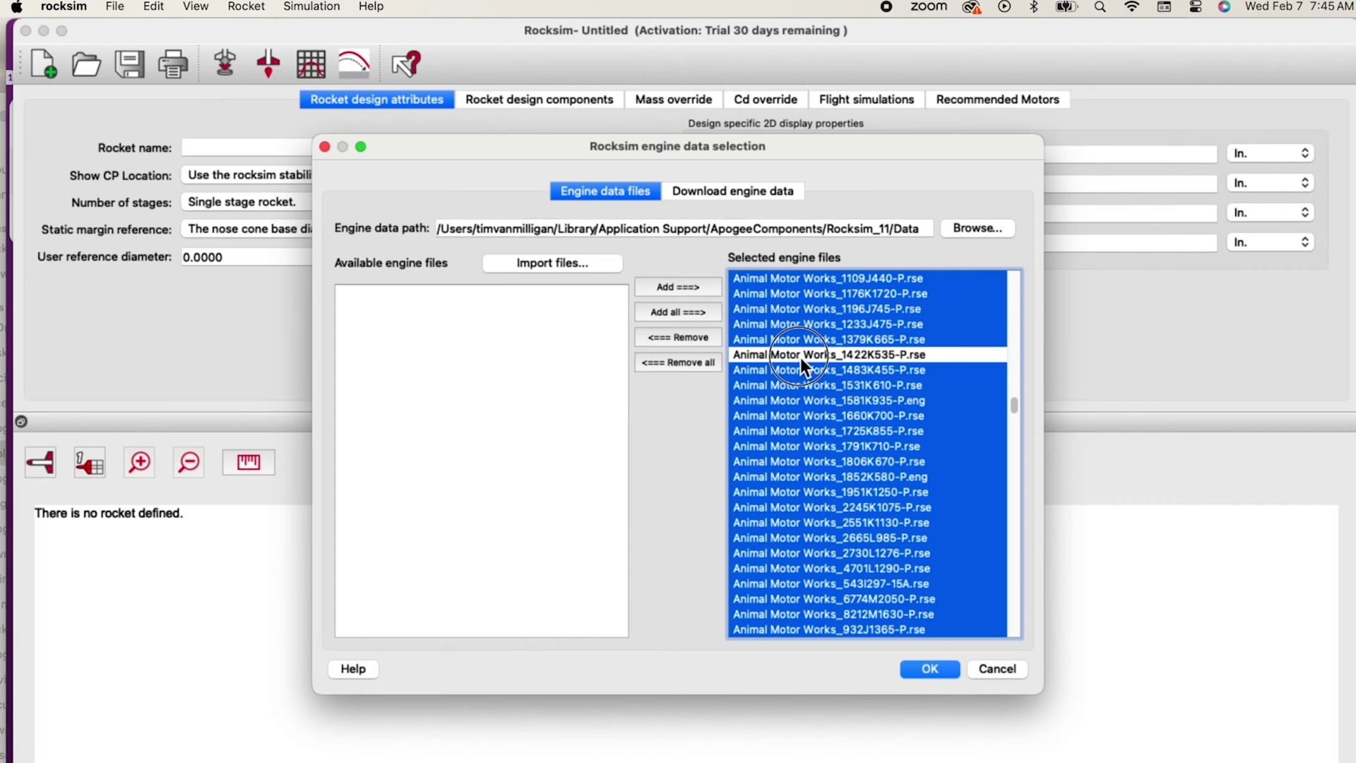
left_click(701, 339)
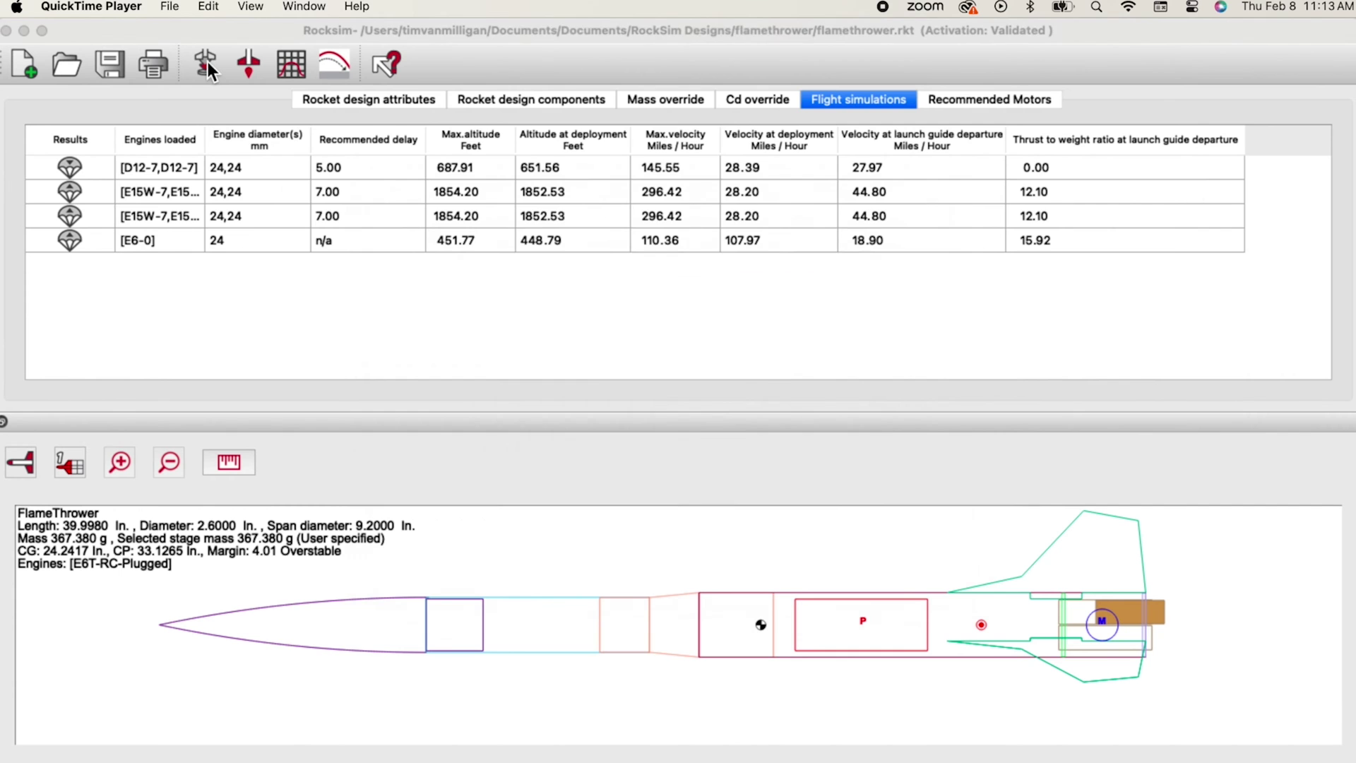
Step: Open the FlameThrower's simulation properties and browse the engine choices for its 24 mm mount
left_click(208, 63)
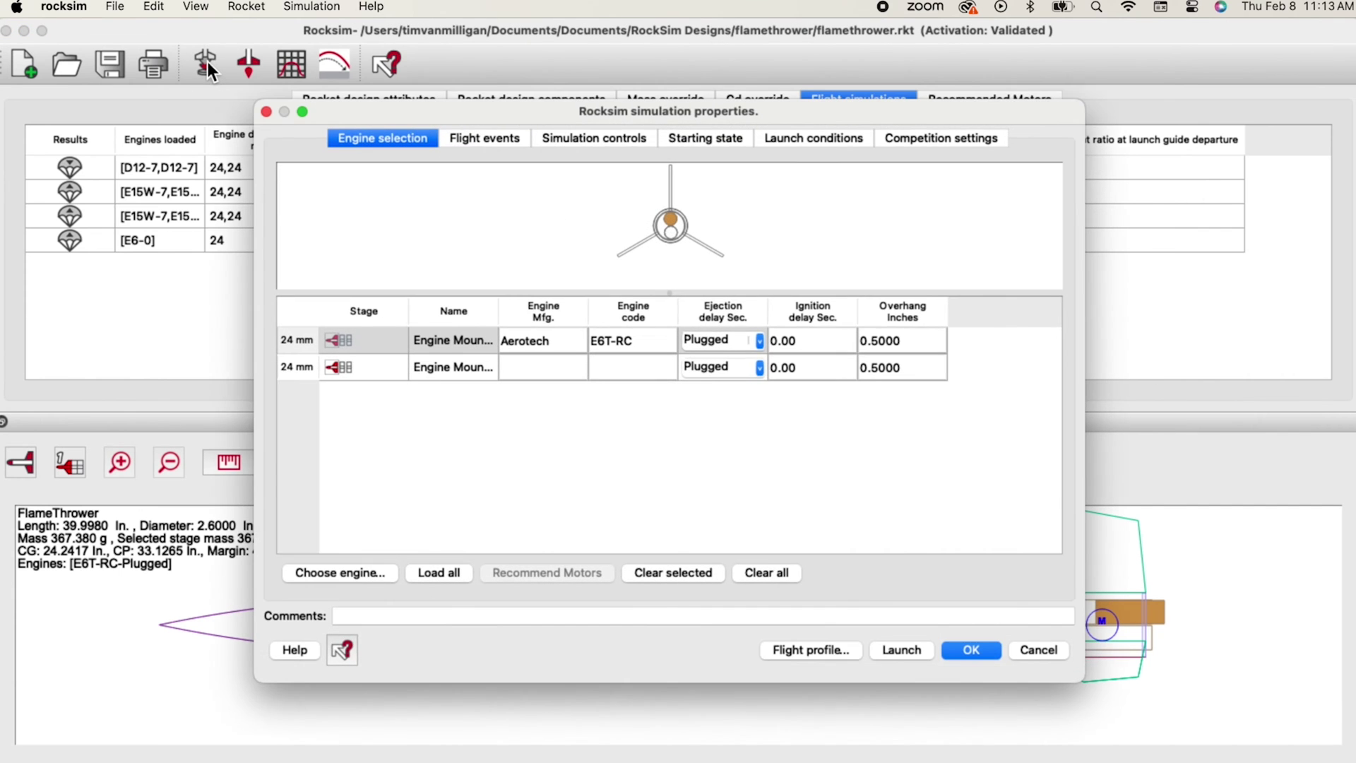
left_click(329, 581)
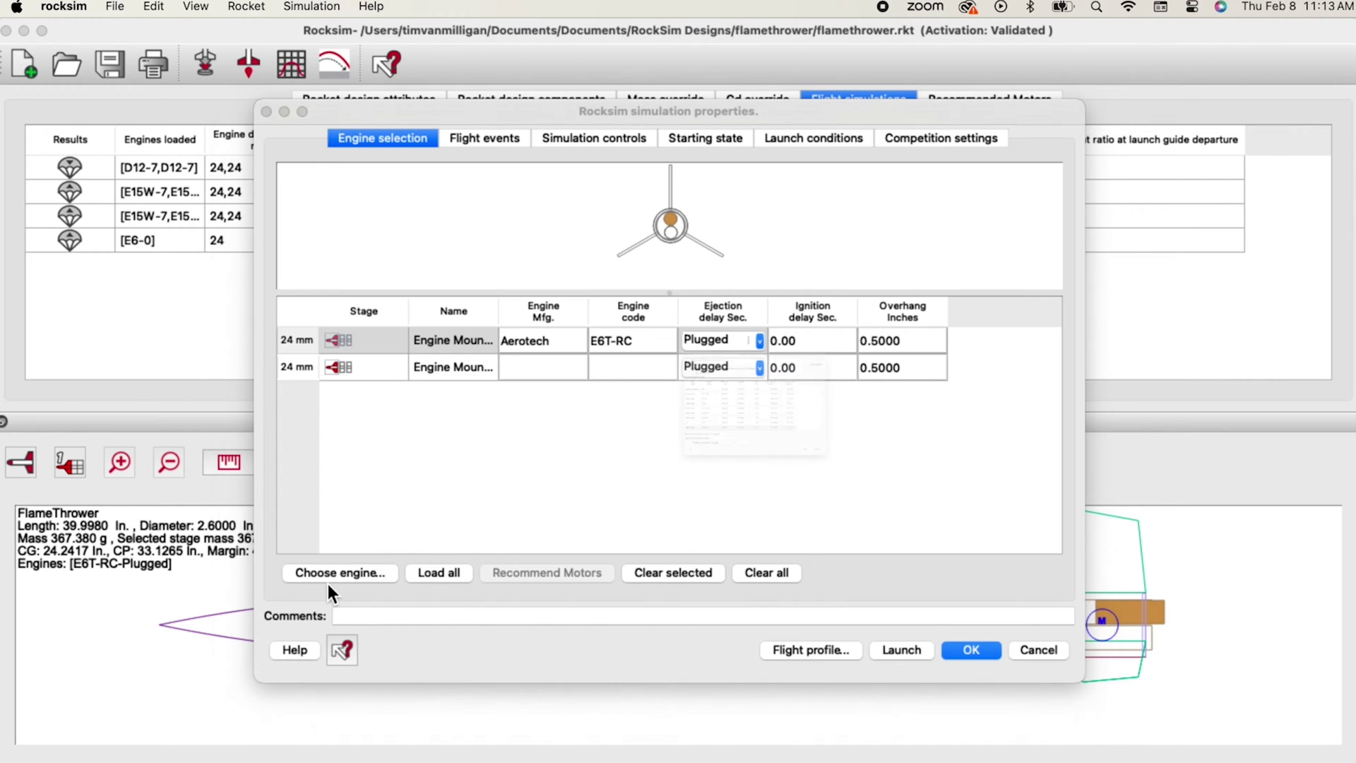
scroll(822, 392, "down", 6)
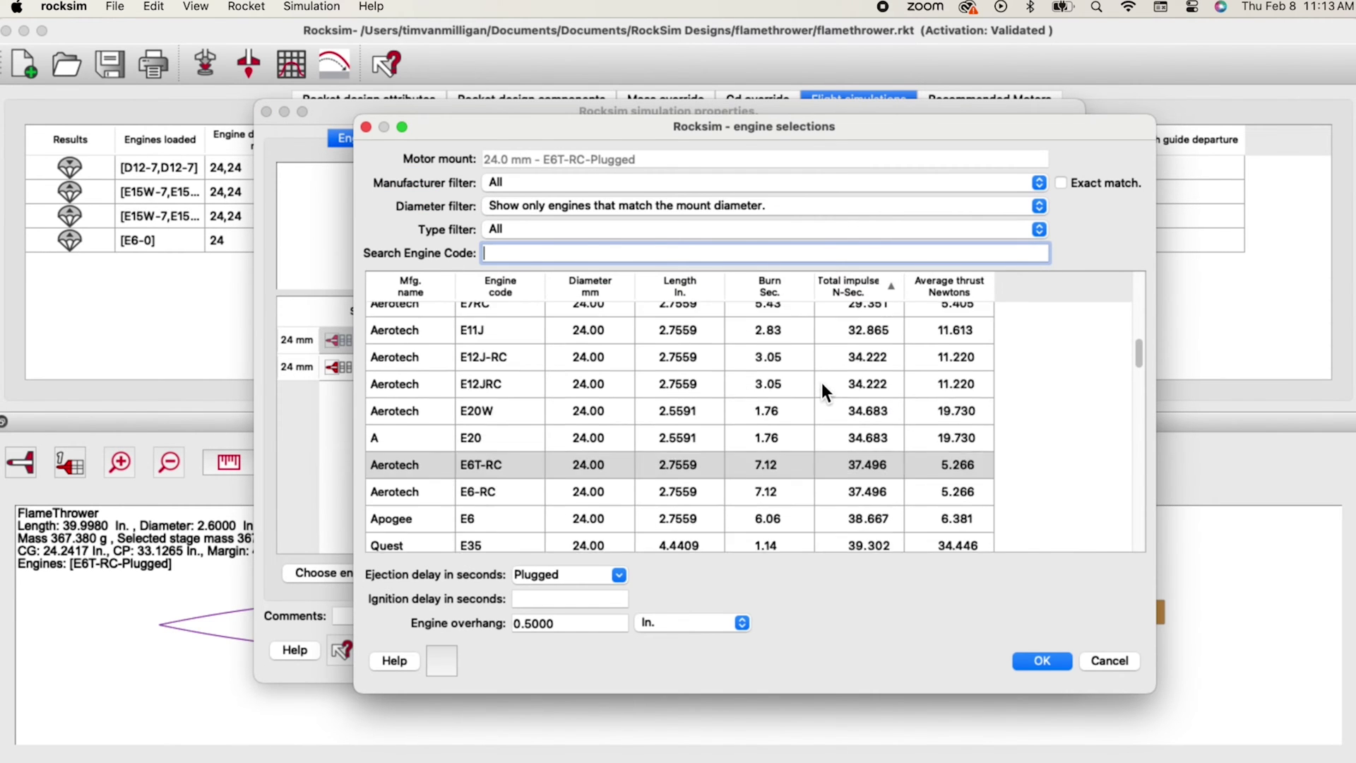
scroll(821, 396, "up", 5)
scroll(819, 384, "up", 5)
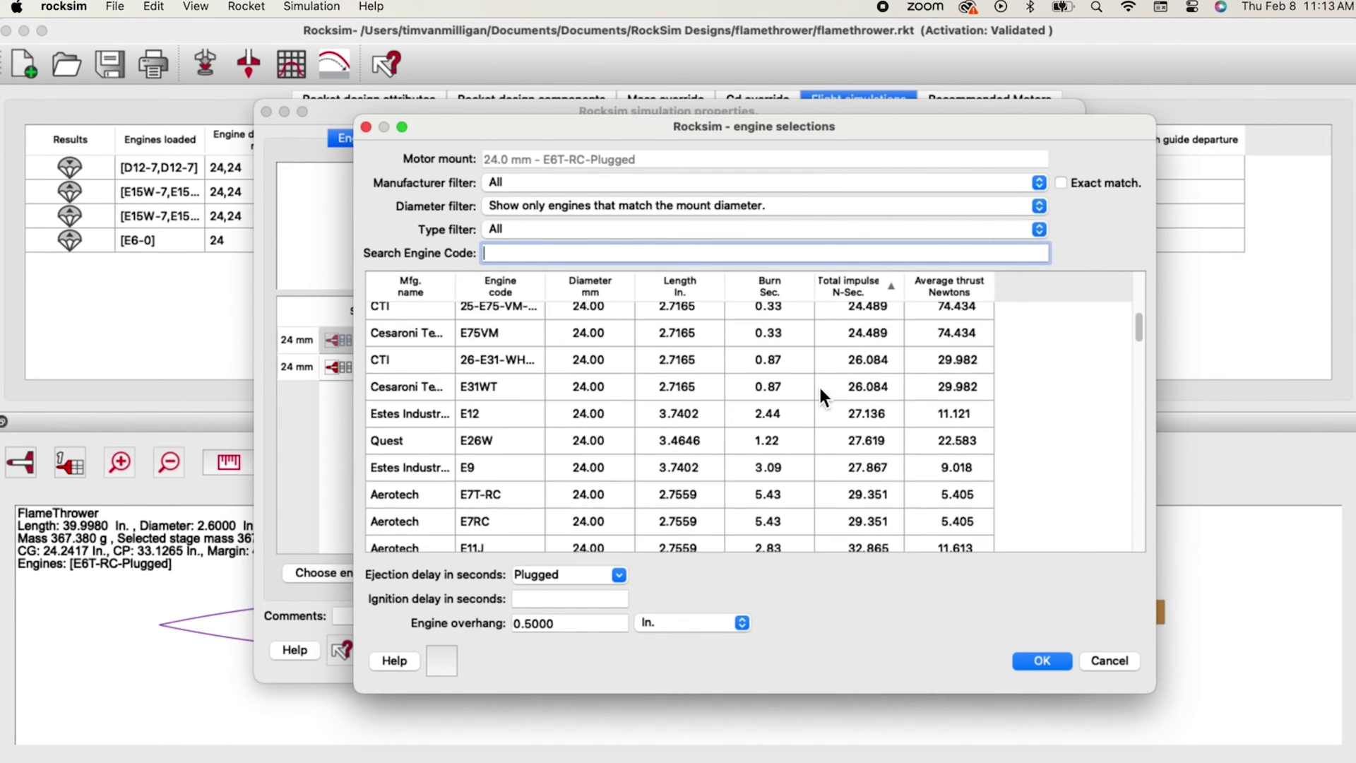
scroll(820, 394, "up", 4)
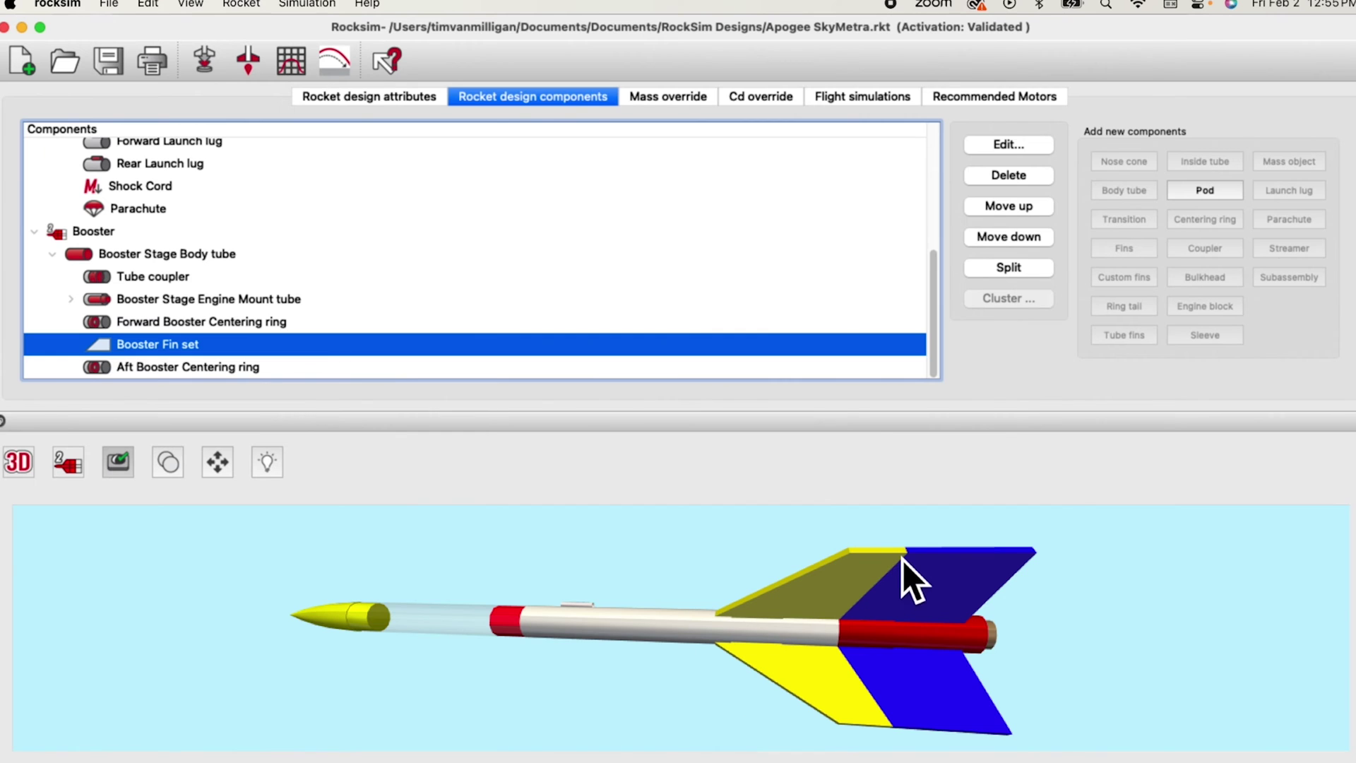
Step: Open the Booster Fin set and change its cross section to Rounded
mouse_move(1050, 600)
left_mouse_down()
mouse_move(1016, 648)
mouse_move(1054, 607)
left_mouse_up()
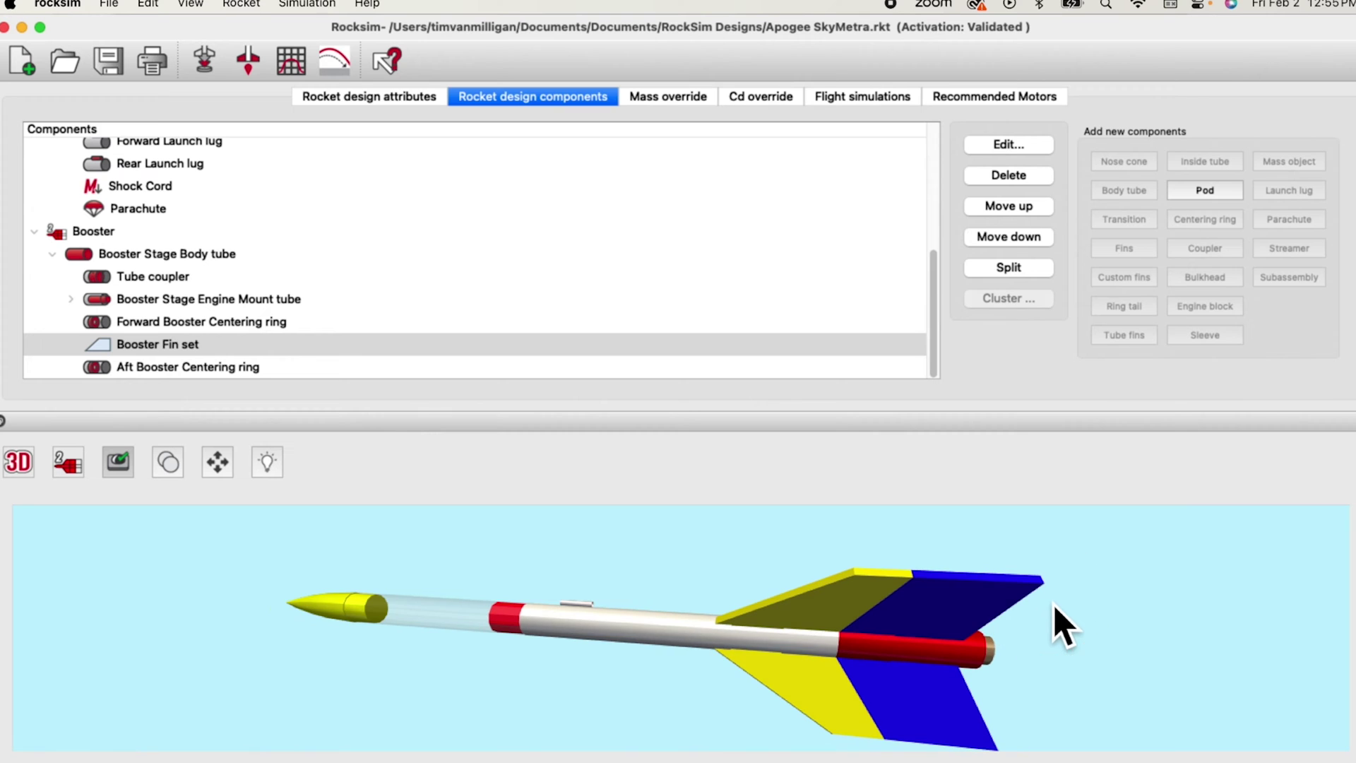
double_click(165, 349)
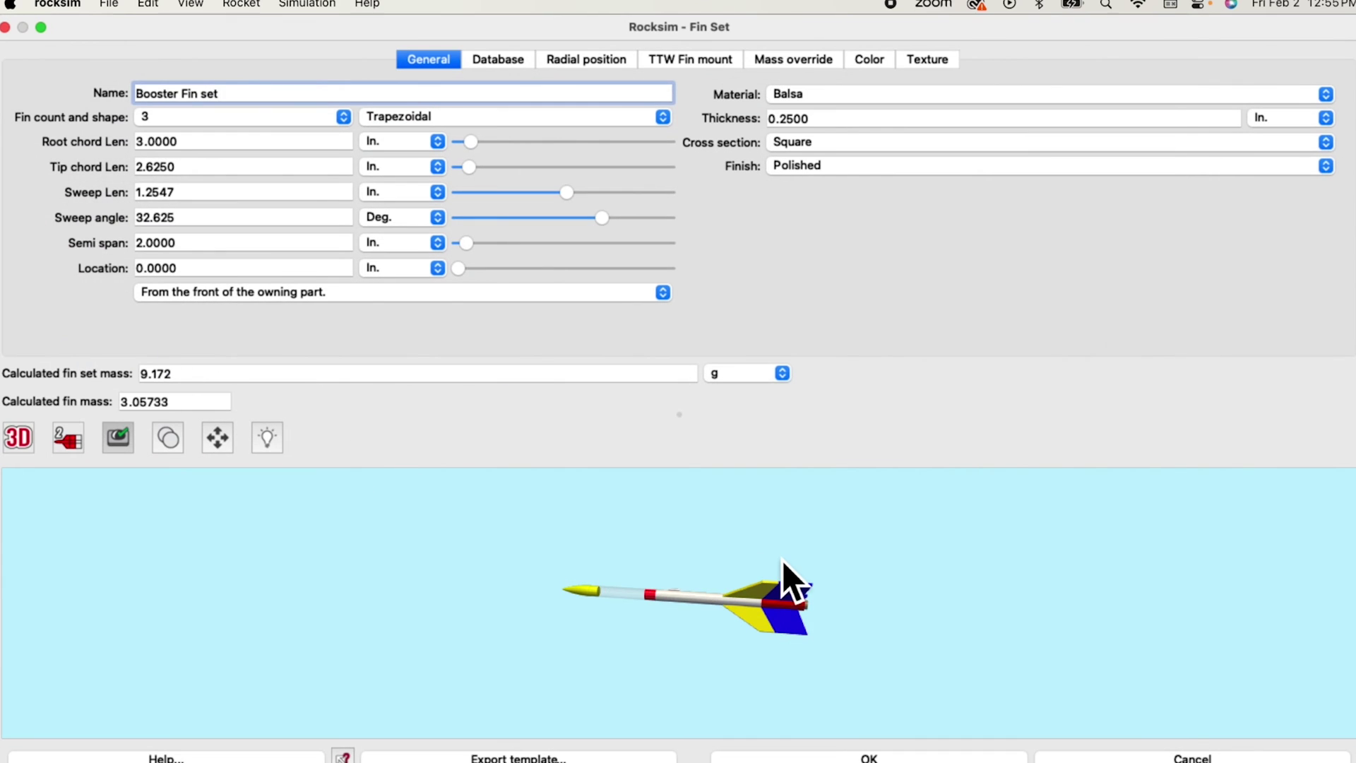
scroll(783, 561, "up", 3)
left_click(751, 590)
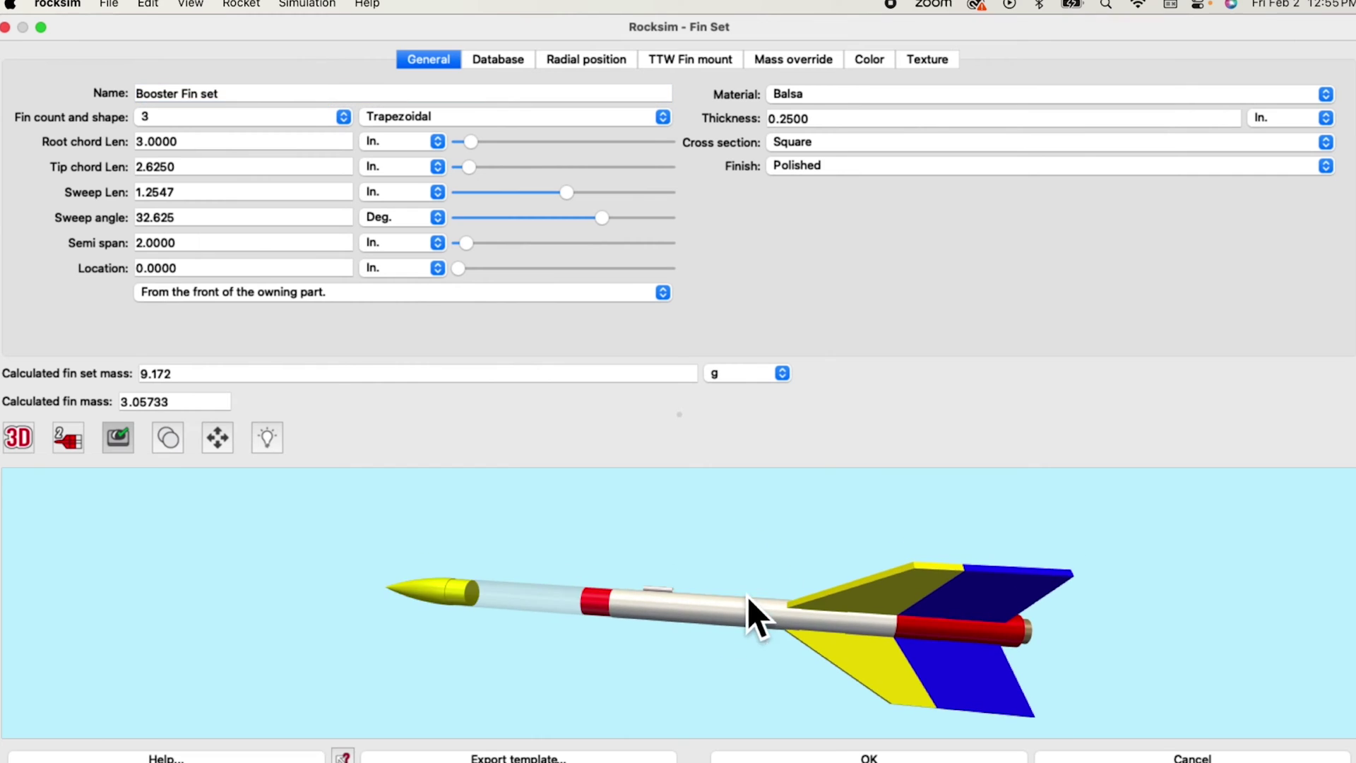
mouse_move(749, 597)
left_mouse_down()
mouse_move(675, 561)
mouse_move(645, 576)
mouse_move(684, 597)
mouse_move(721, 571)
mouse_move(630, 575)
mouse_move(732, 590)
left_mouse_up()
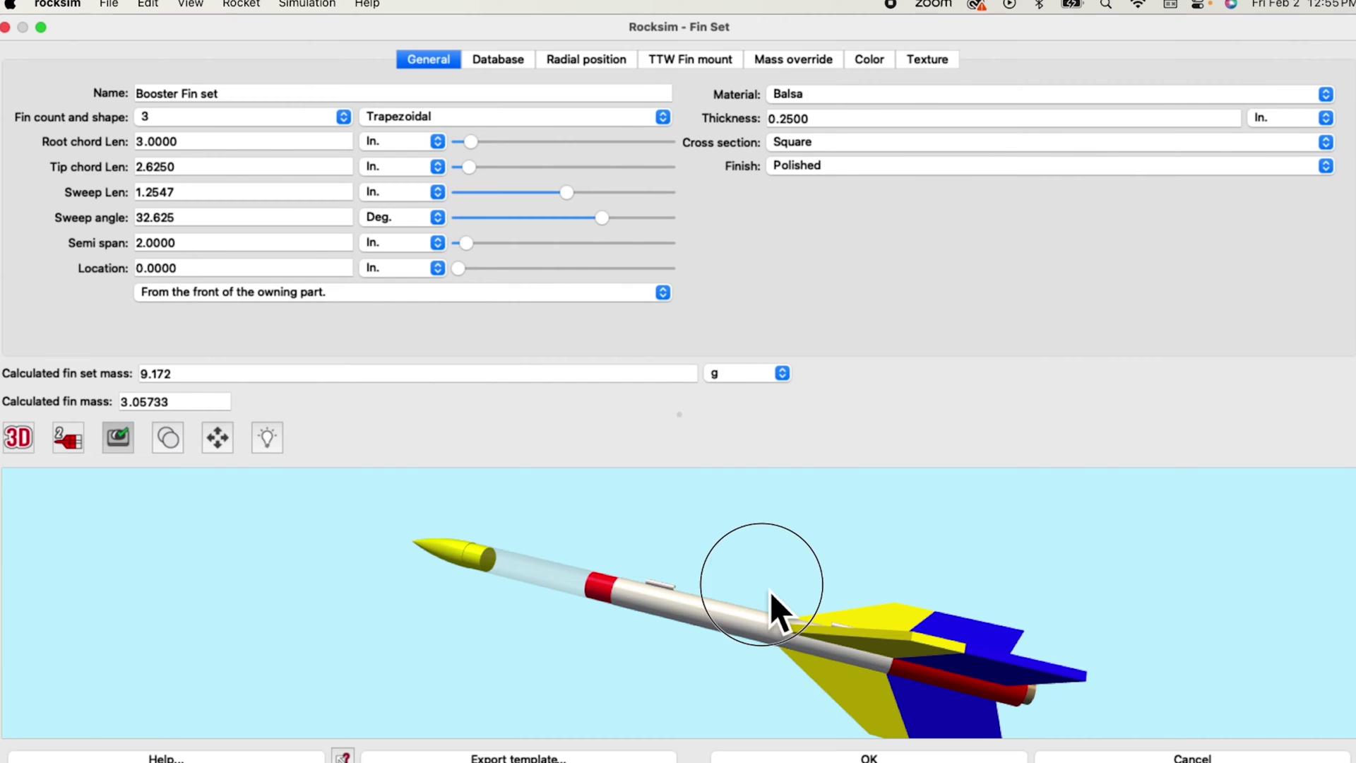
mouse_move(771, 593)
left_mouse_down()
mouse_move(582, 569)
mouse_move(781, 621)
mouse_move(779, 600)
left_mouse_up()
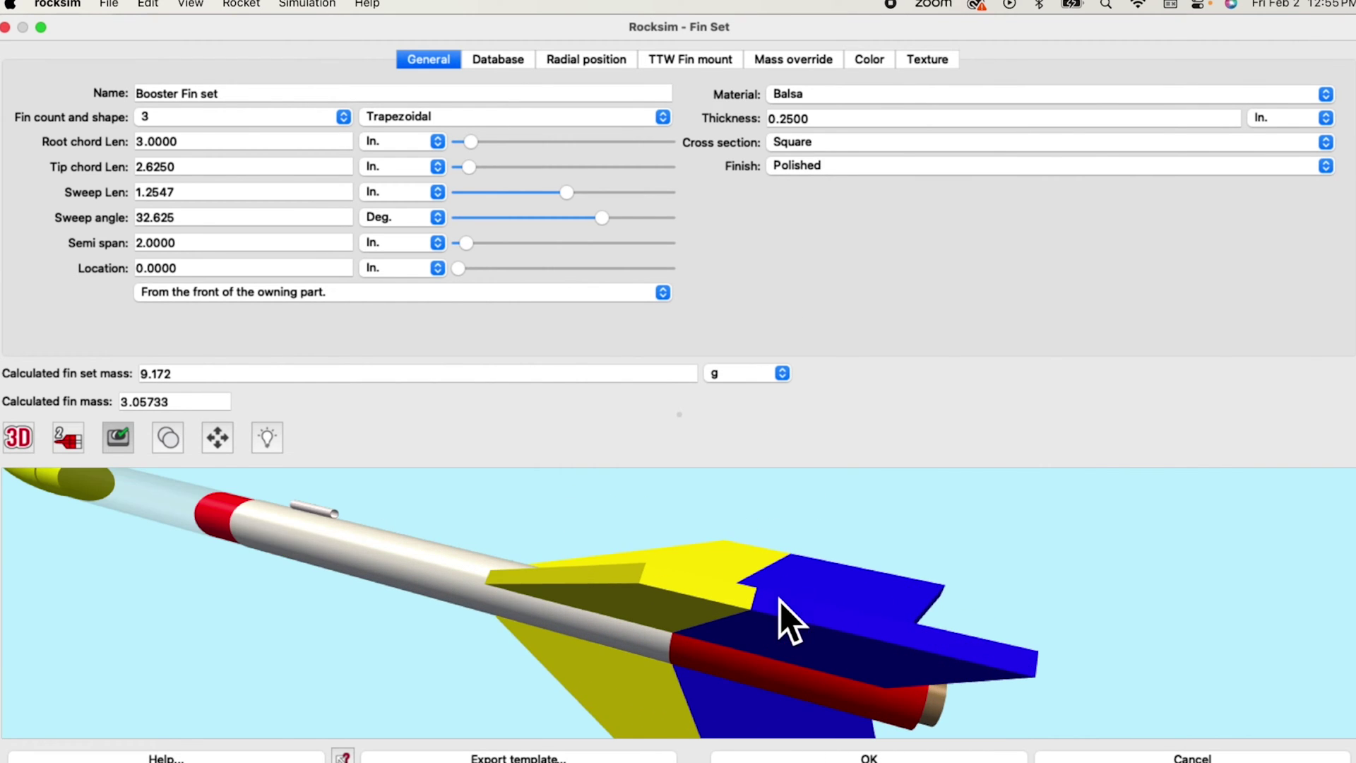
left_click(834, 152)
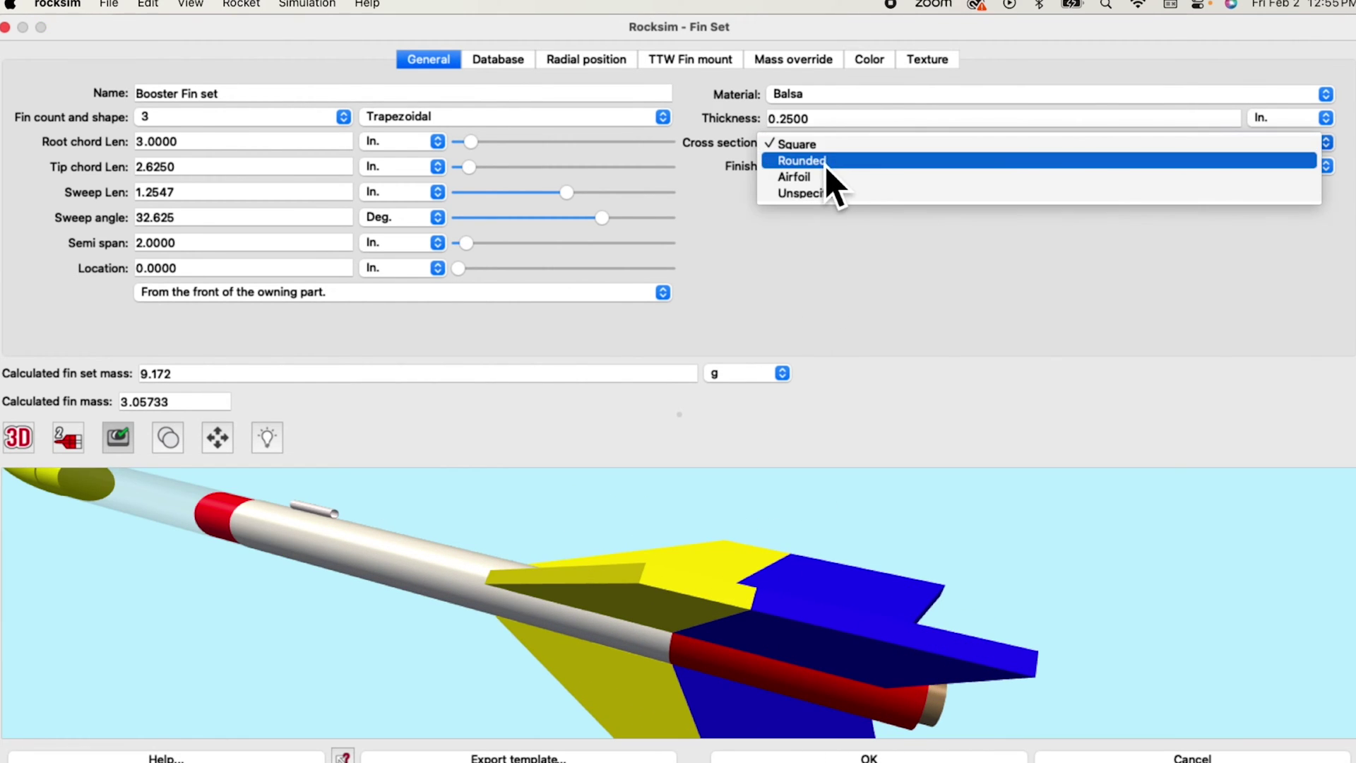
left_click(836, 162)
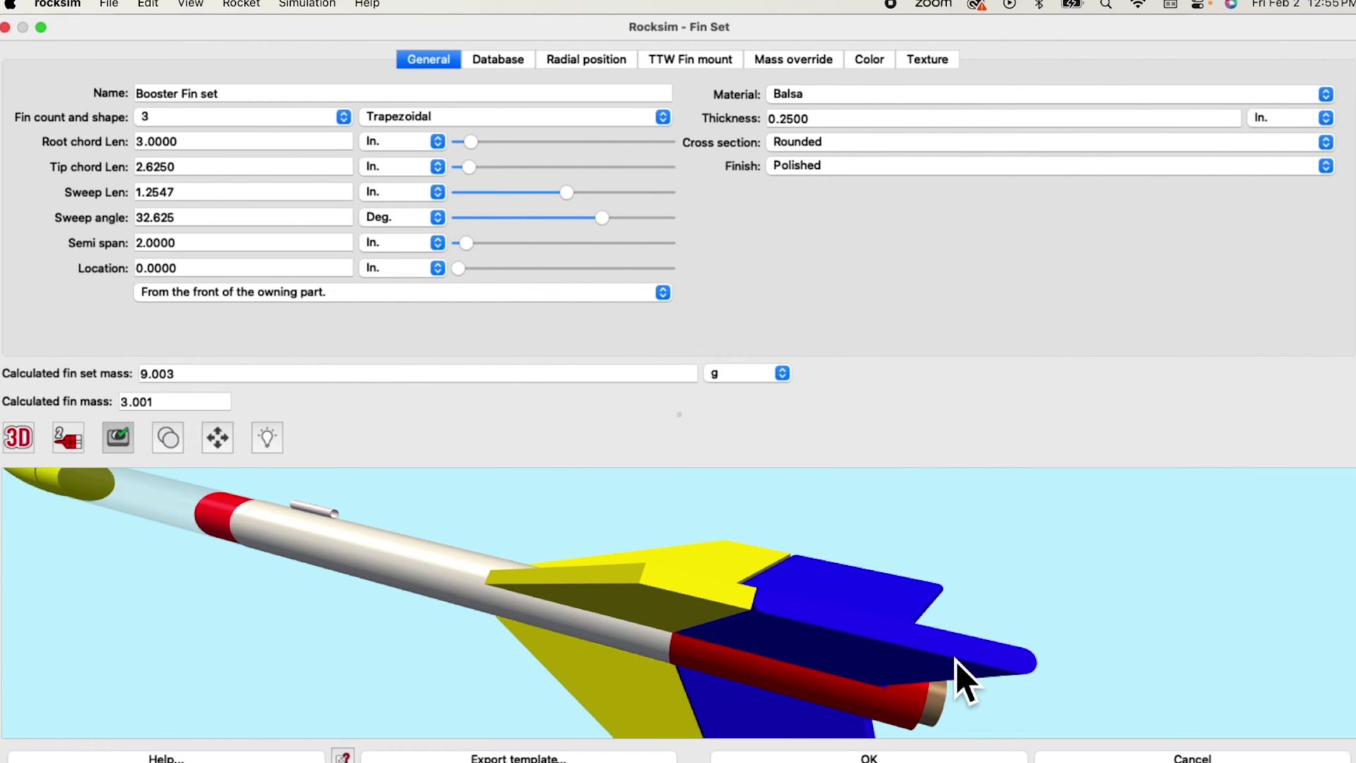
Step: Switch the booster fin cross section from Rounded to Airfoil
left_click_drag(1003, 634, 954, 560)
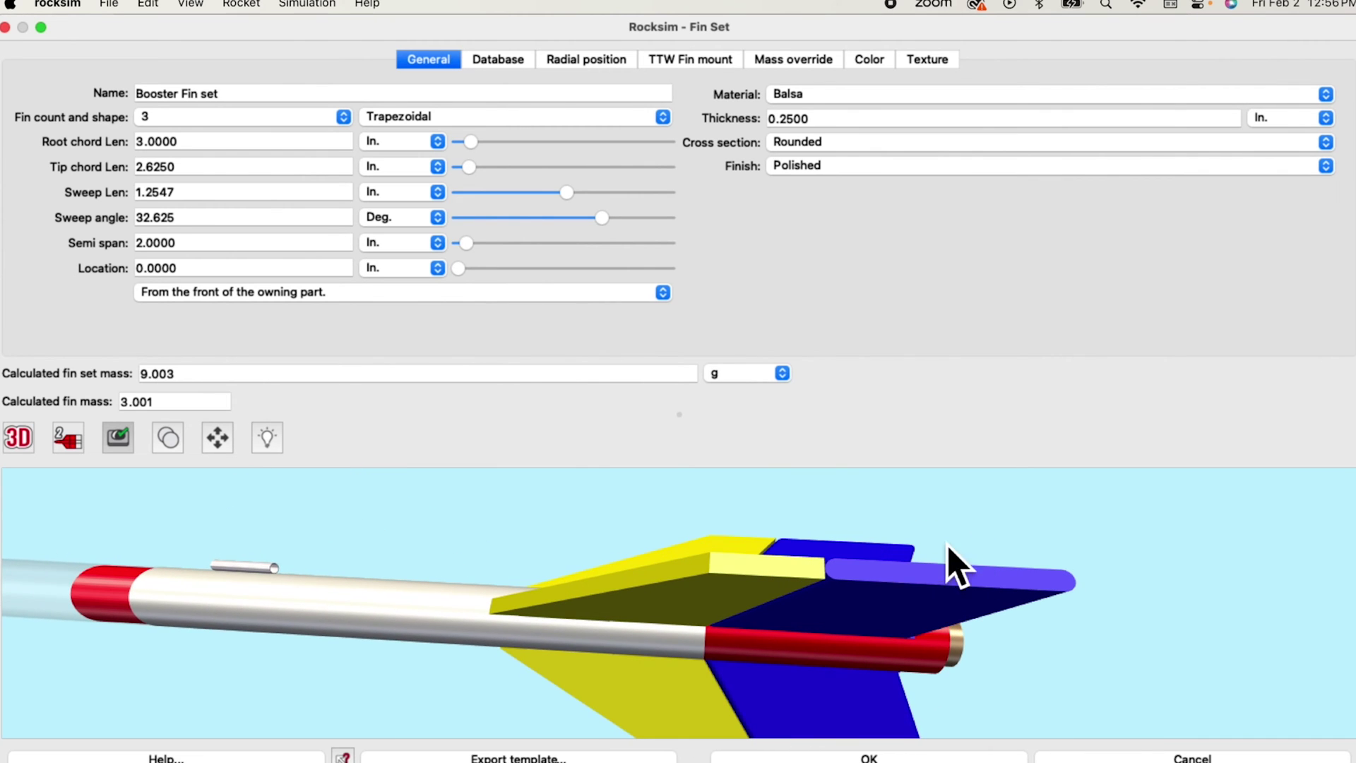
left_click(832, 144)
left_click(822, 165)
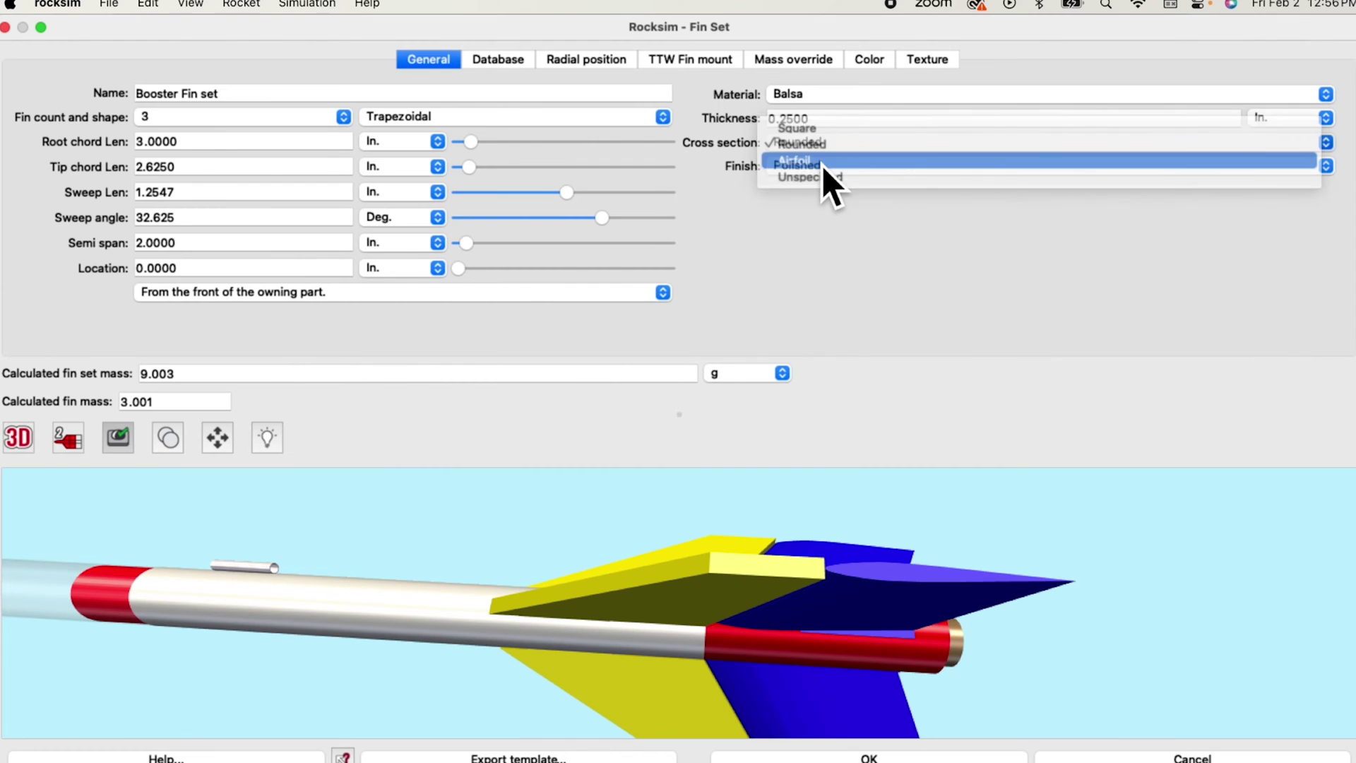
left_click_drag(963, 541, 991, 548)
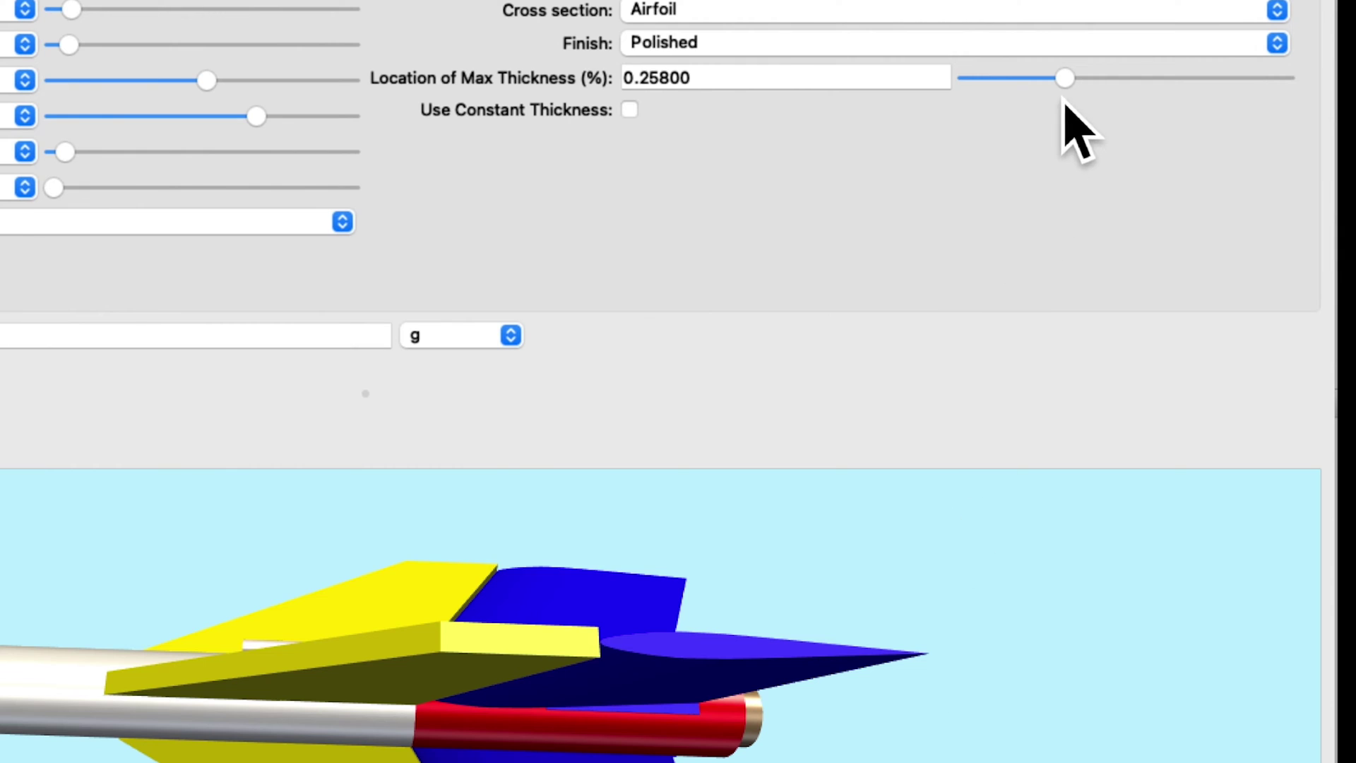
left_click_drag(1132, 90, 1201, 113)
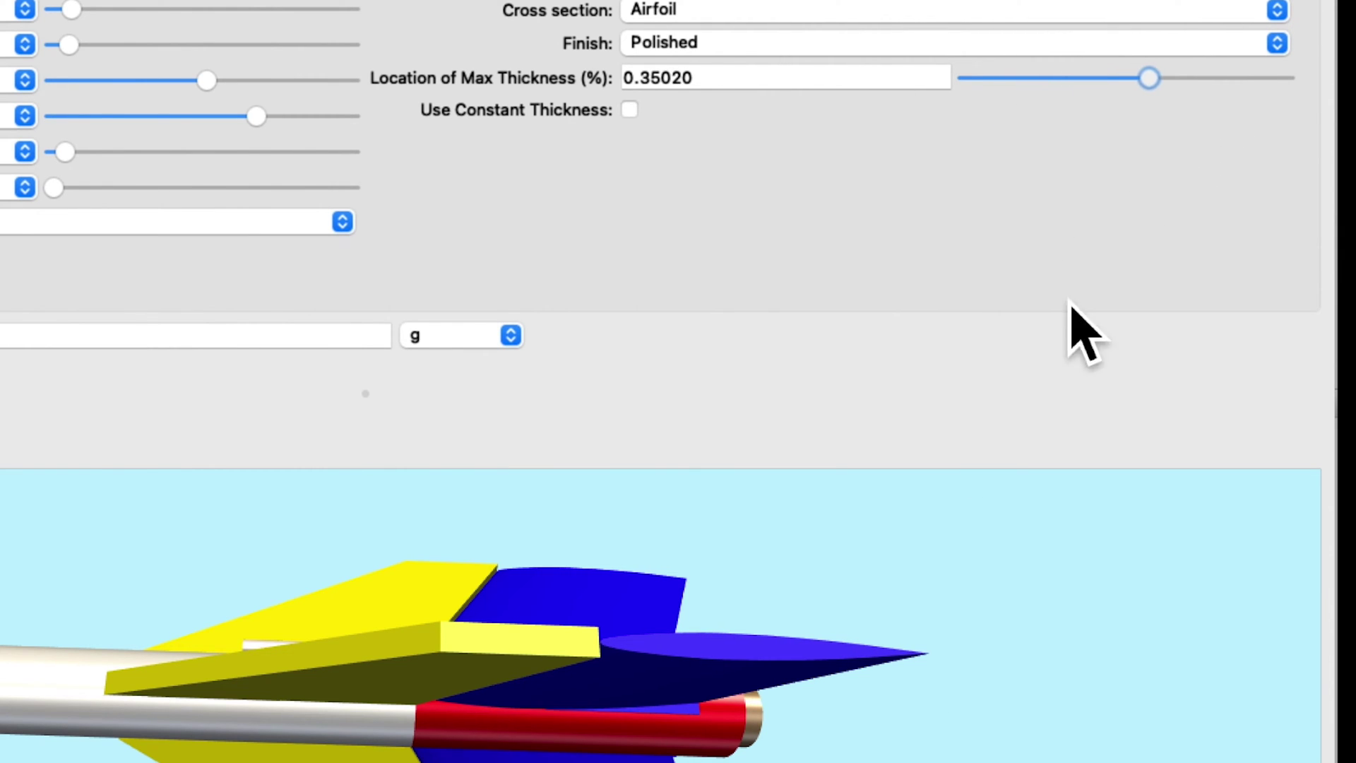
left_click_drag(781, 650, 726, 681)
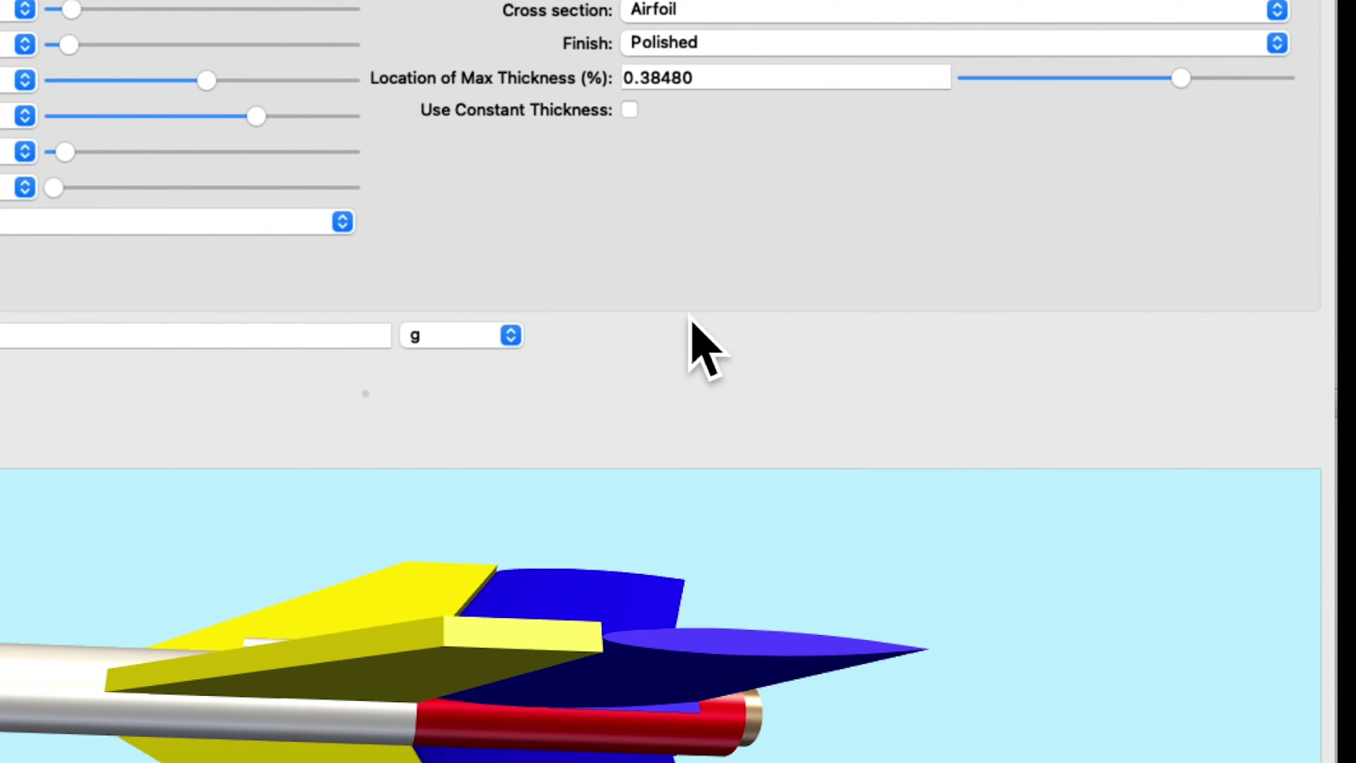
left_click_drag(735, 554, 699, 584)
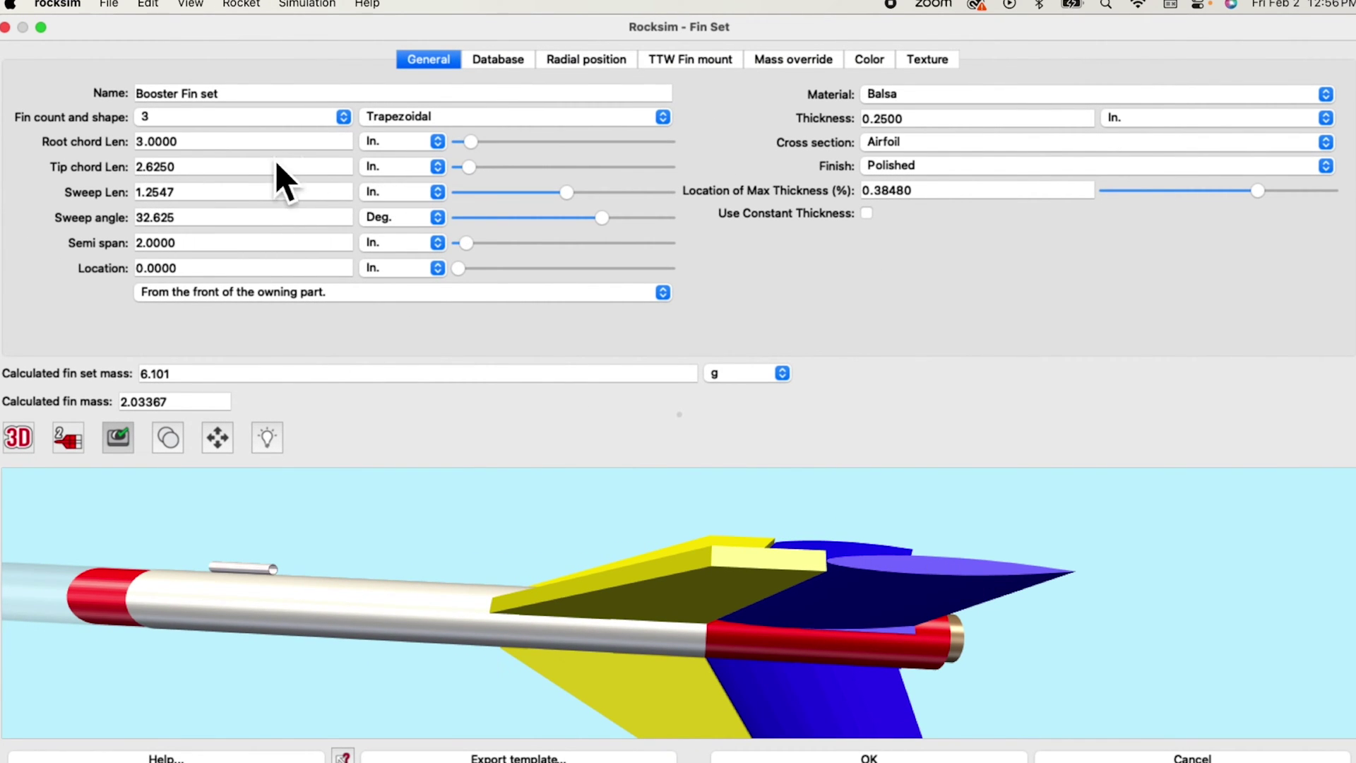
Step: Set the booster fins' tip chord length to 1 inch
double_click(148, 166)
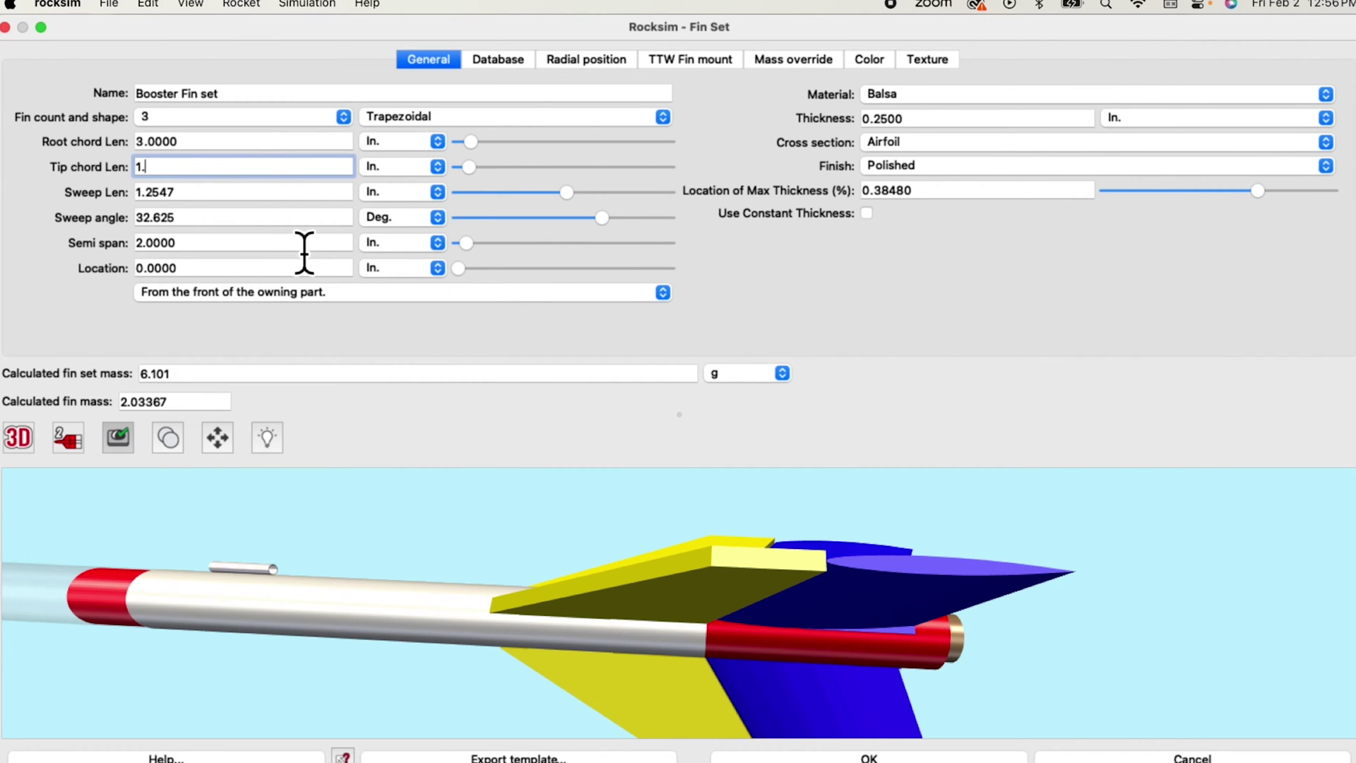
type("1.")
left_click_drag(909, 561, 784, 539)
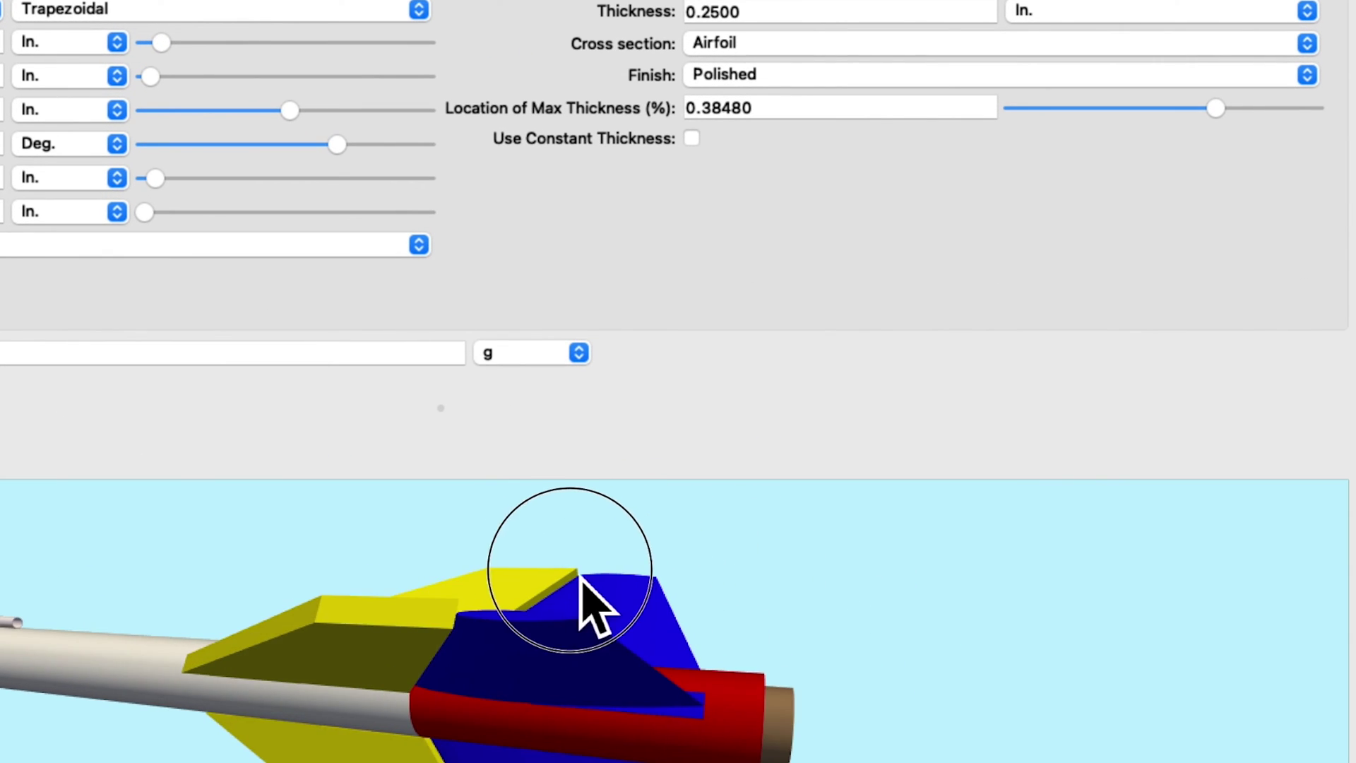
left_click_drag(579, 576, 816, 681)
scroll(735, 644, "up", 3)
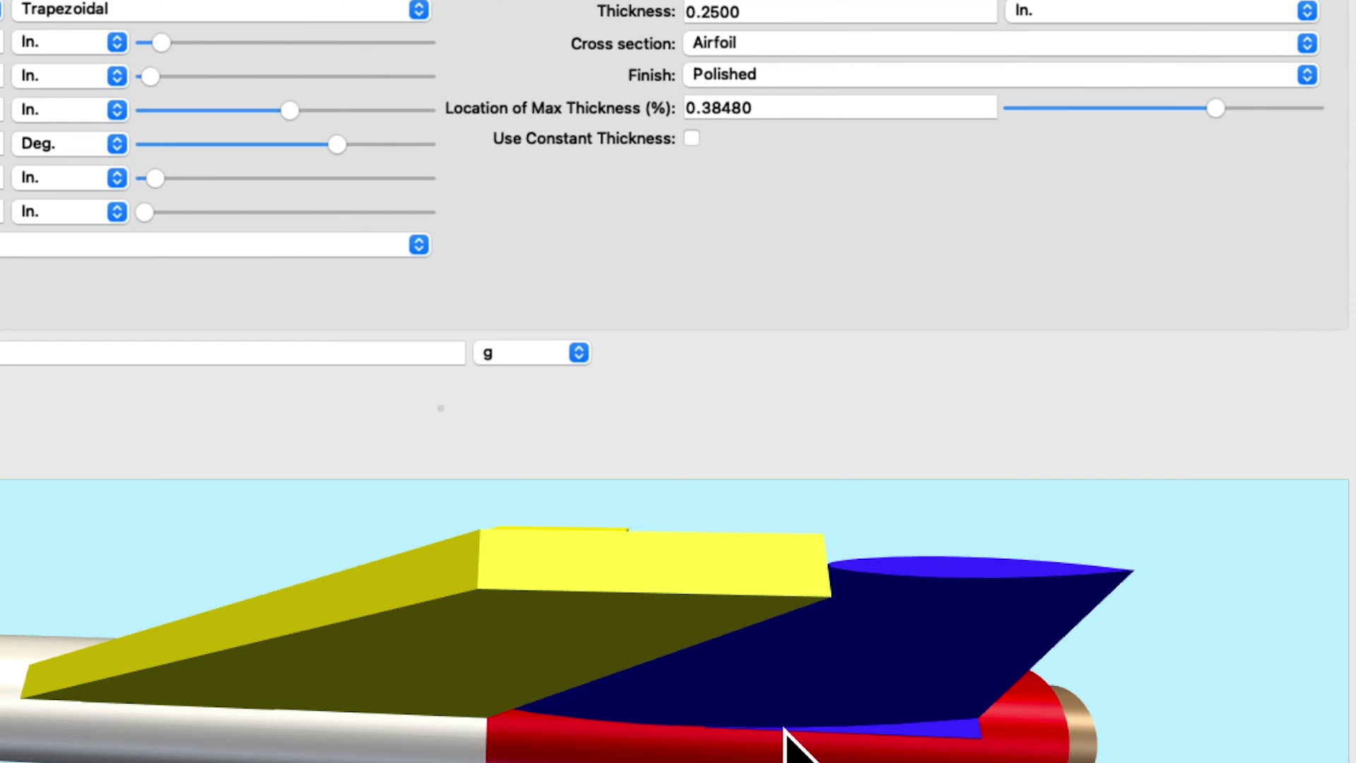
left_click_drag(1025, 747, 915, 759)
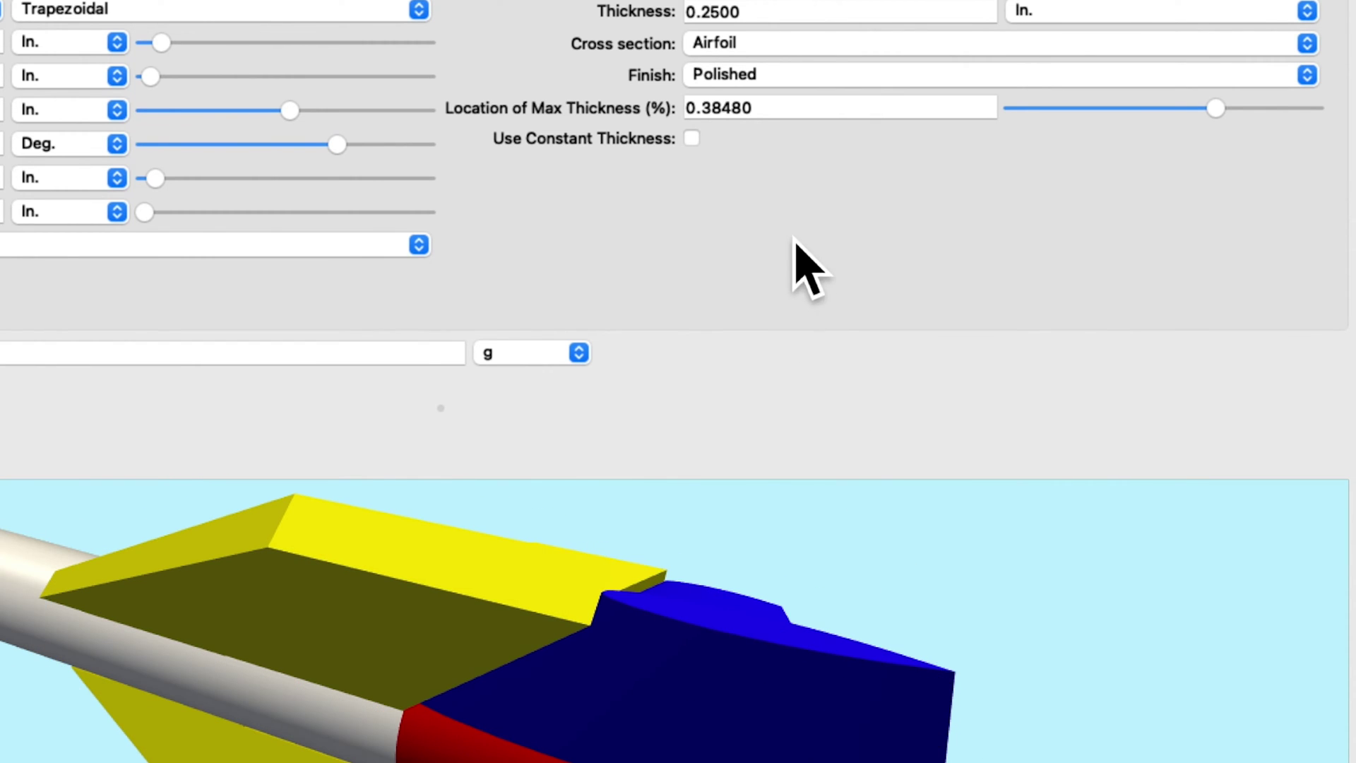
Step: Turn Use Constant Thickness on, compare the fins in 3D, then turn it back off
left_click(691, 139)
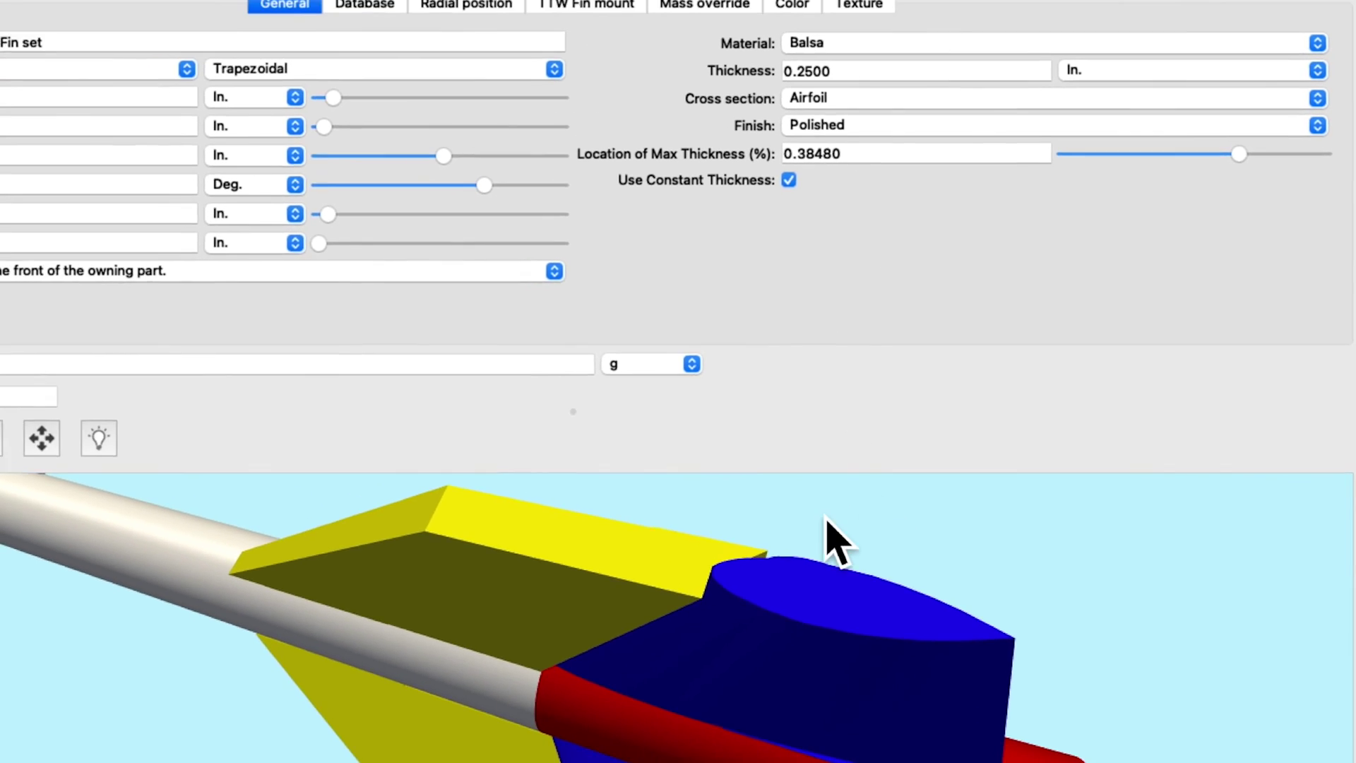
left_click_drag(731, 543, 702, 559)
left_click_drag(874, 527, 976, 527)
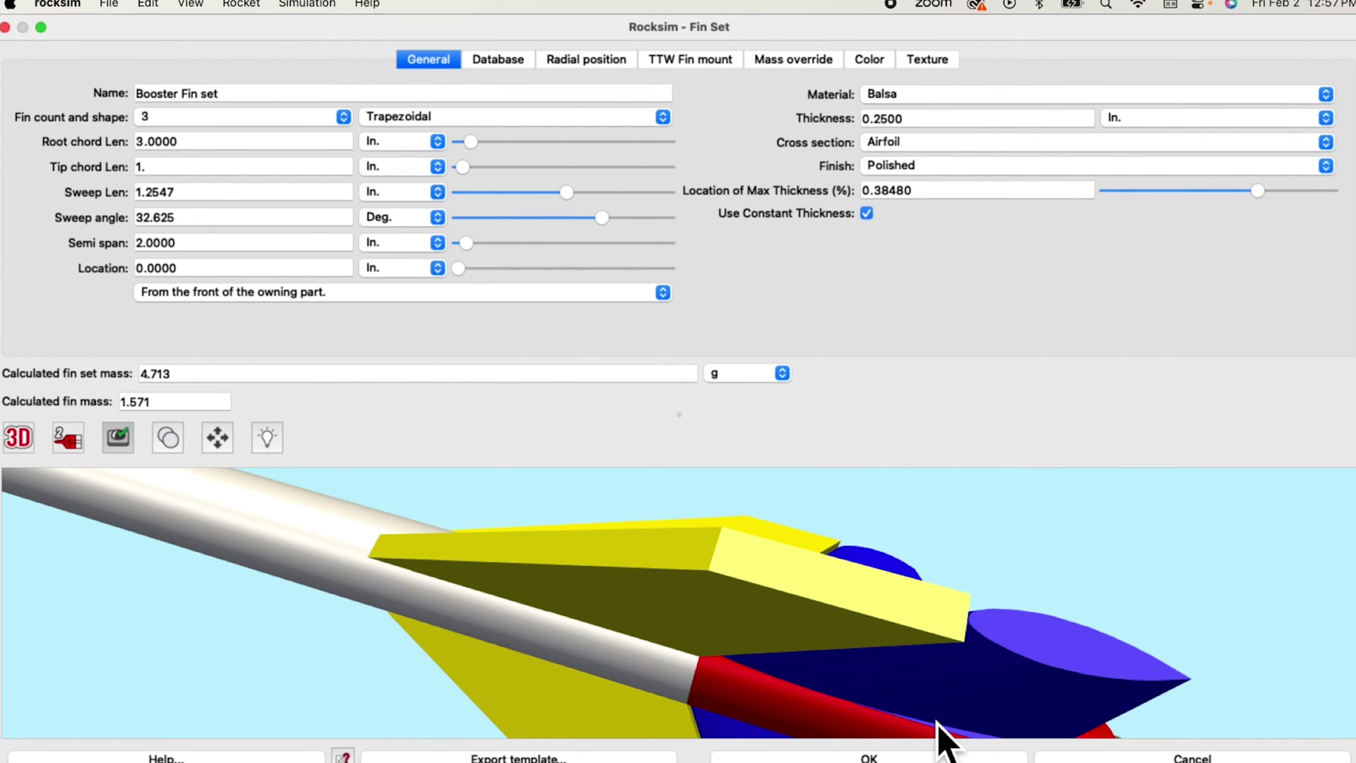
left_click_drag(1050, 596, 1015, 531)
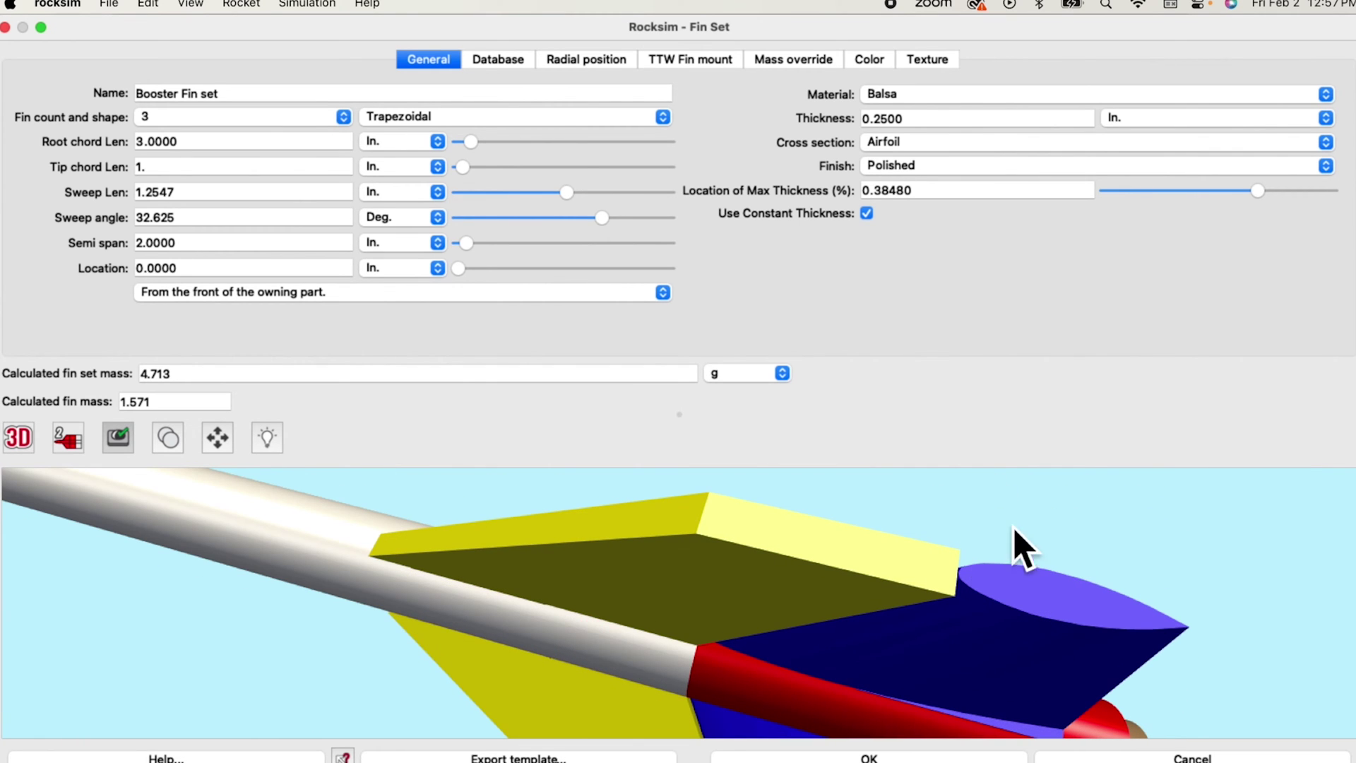
left_click(867, 212)
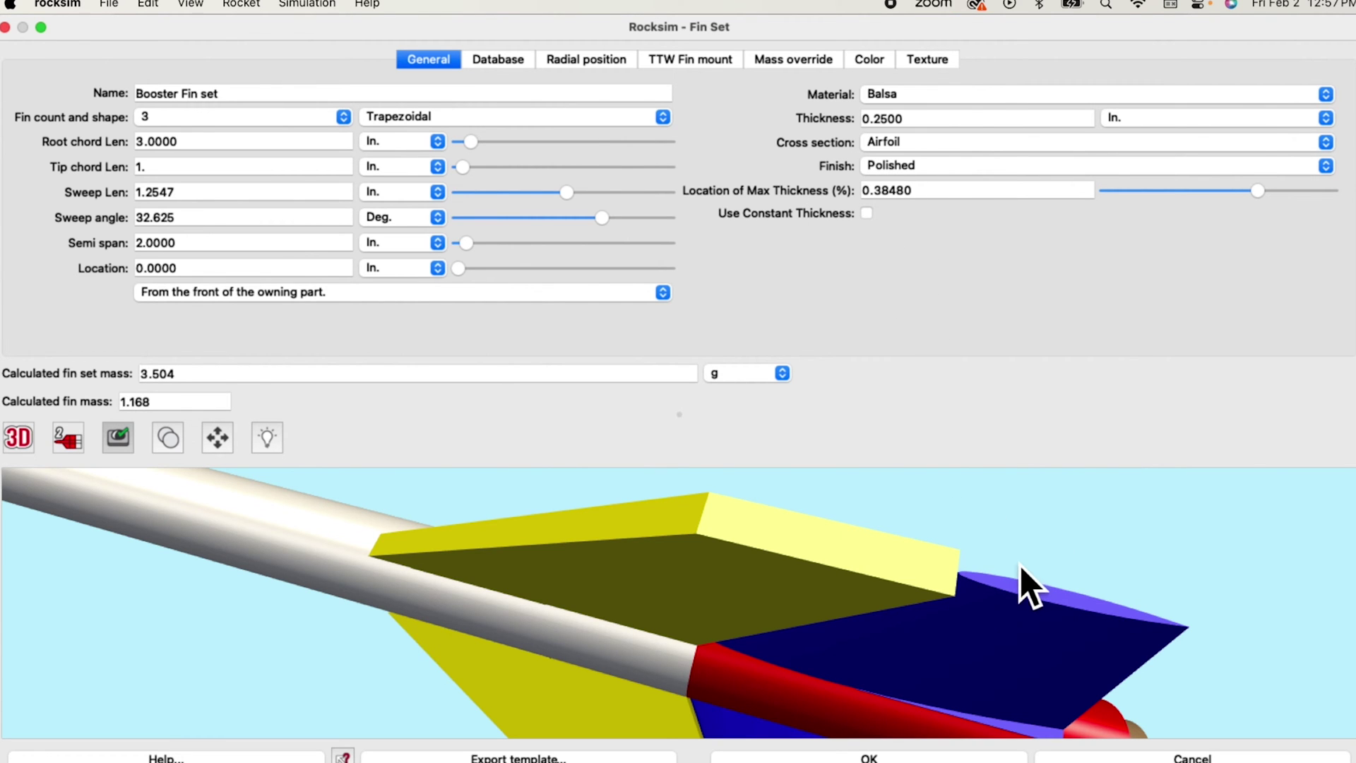
left_click_drag(1028, 584, 972, 552)
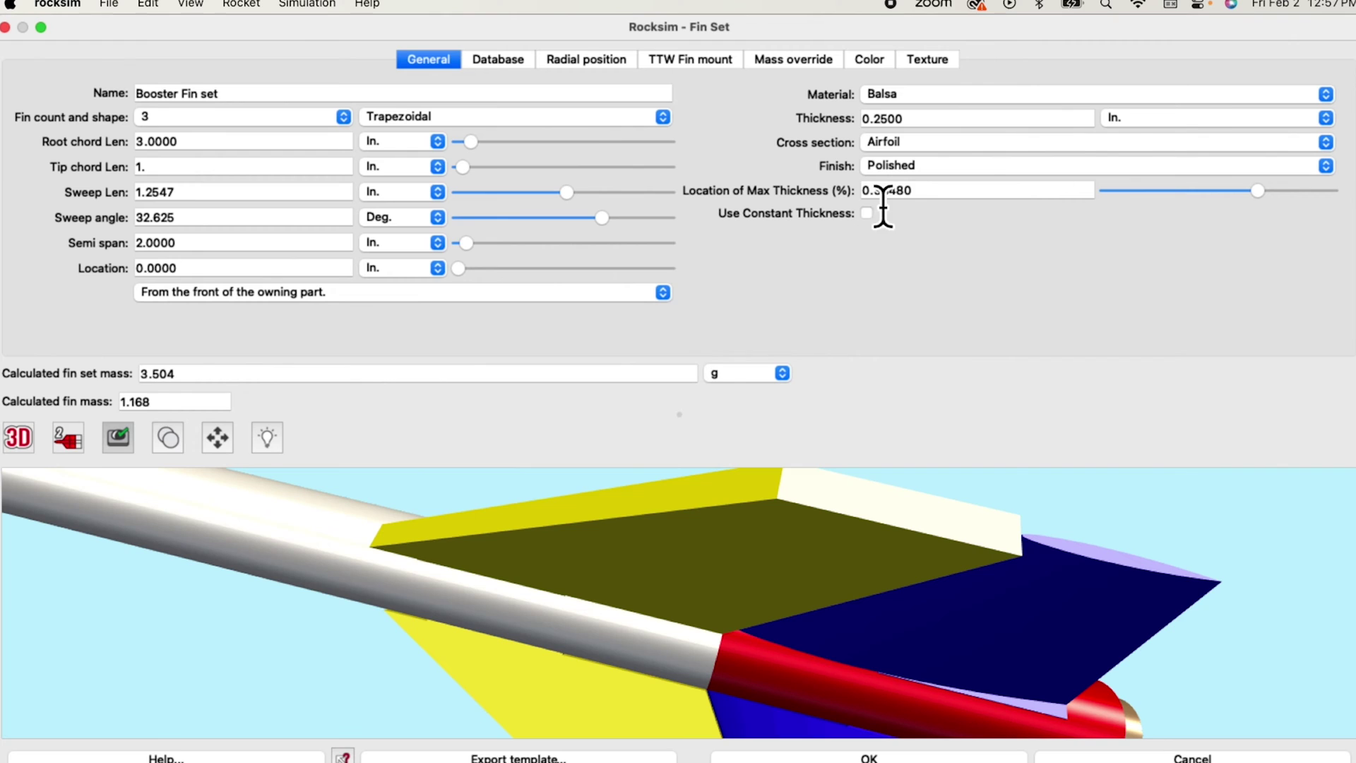
left_click(906, 147)
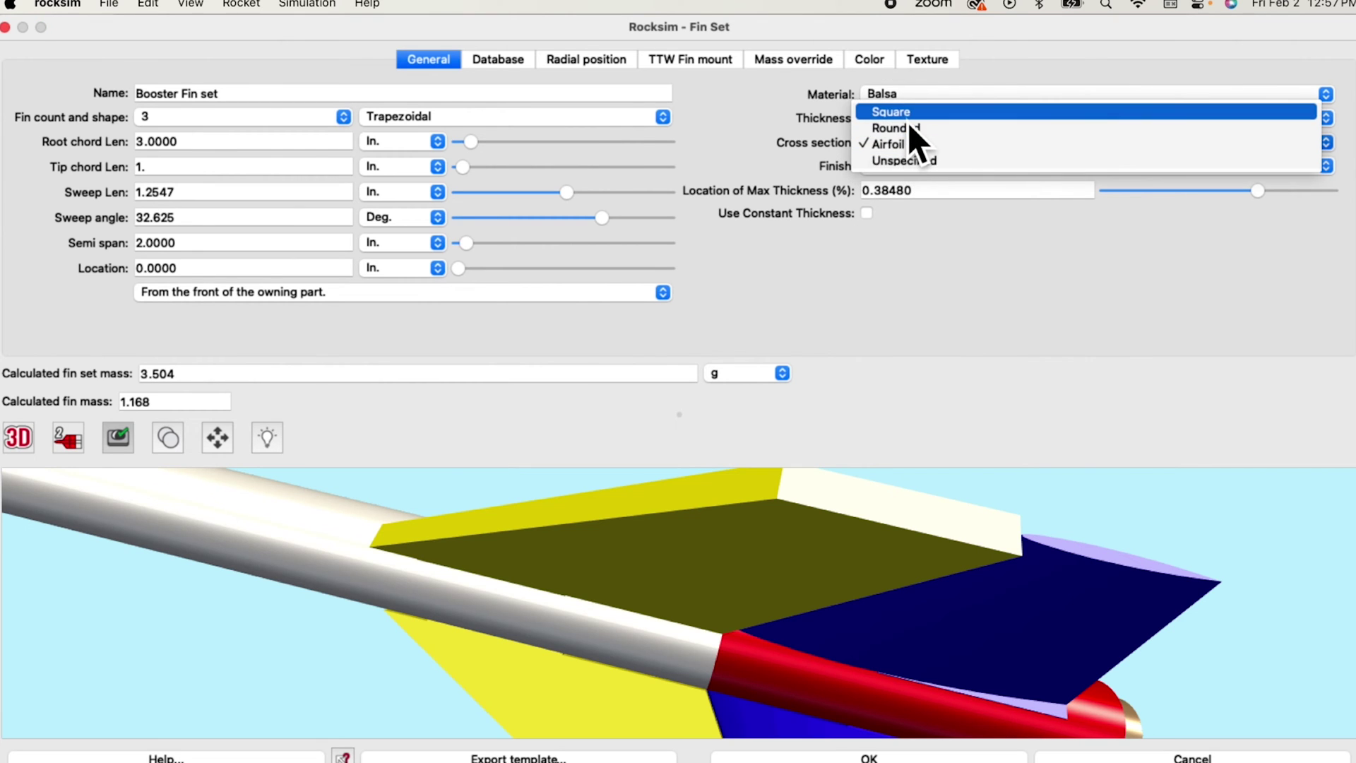
Step: Set the booster fin cross section to Square and confirm the Fin set editor with OK
key("Return")
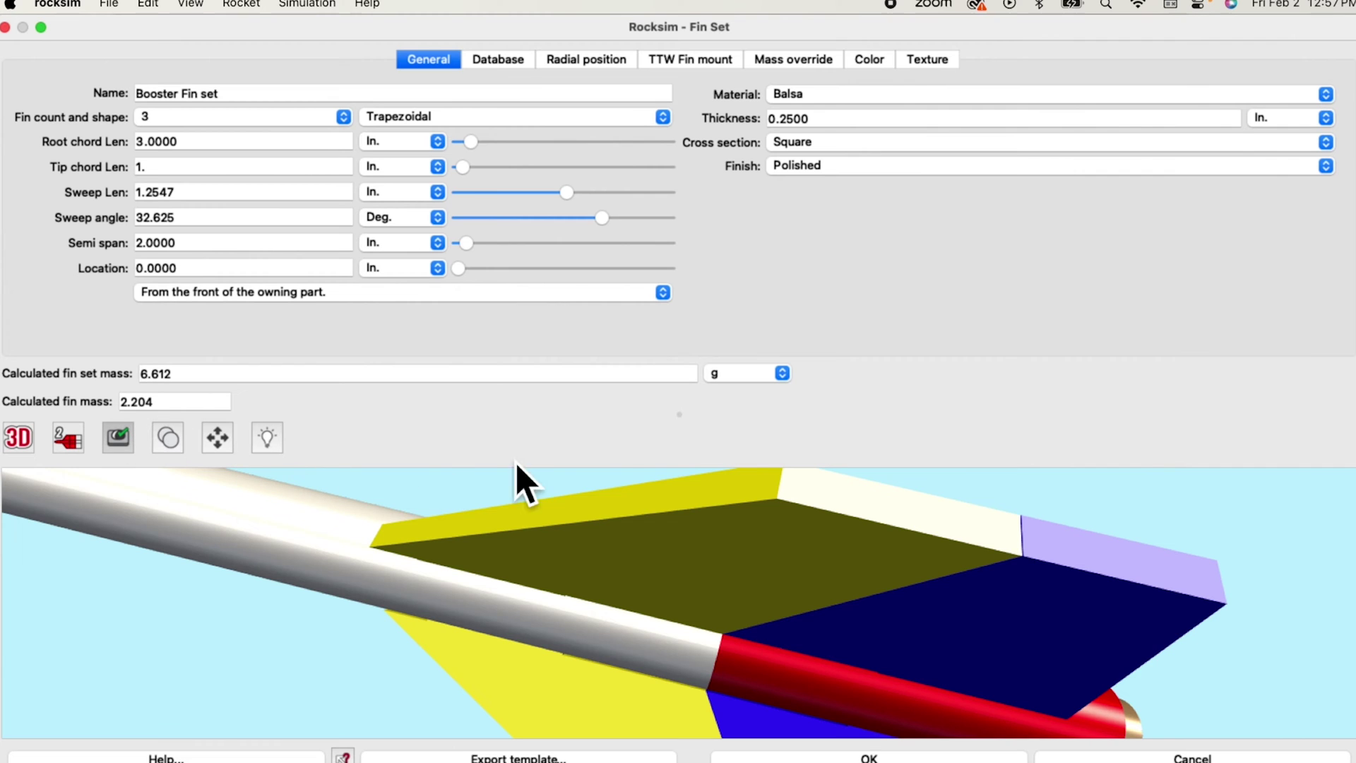
left_click(983, 434)
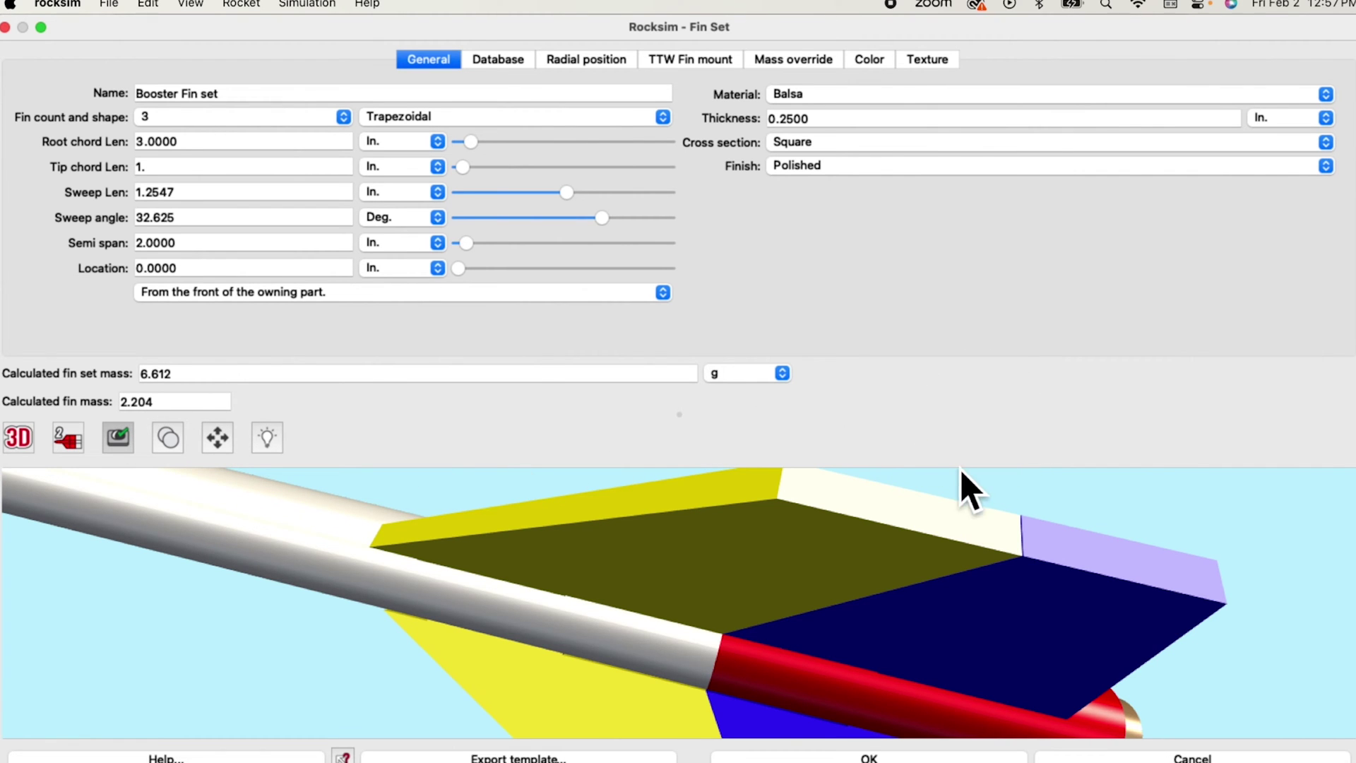
left_click(938, 410)
left_click_drag(842, 560, 886, 599)
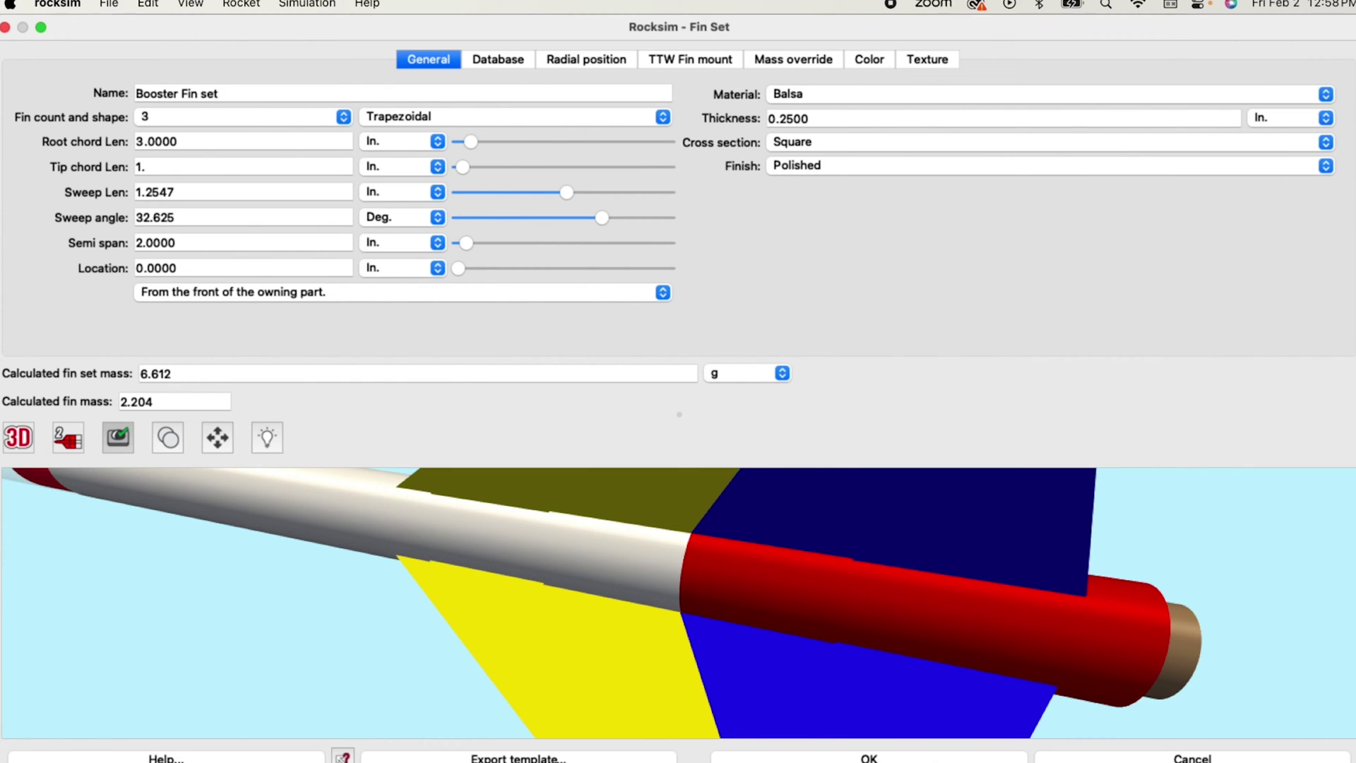
left_click(878, 757)
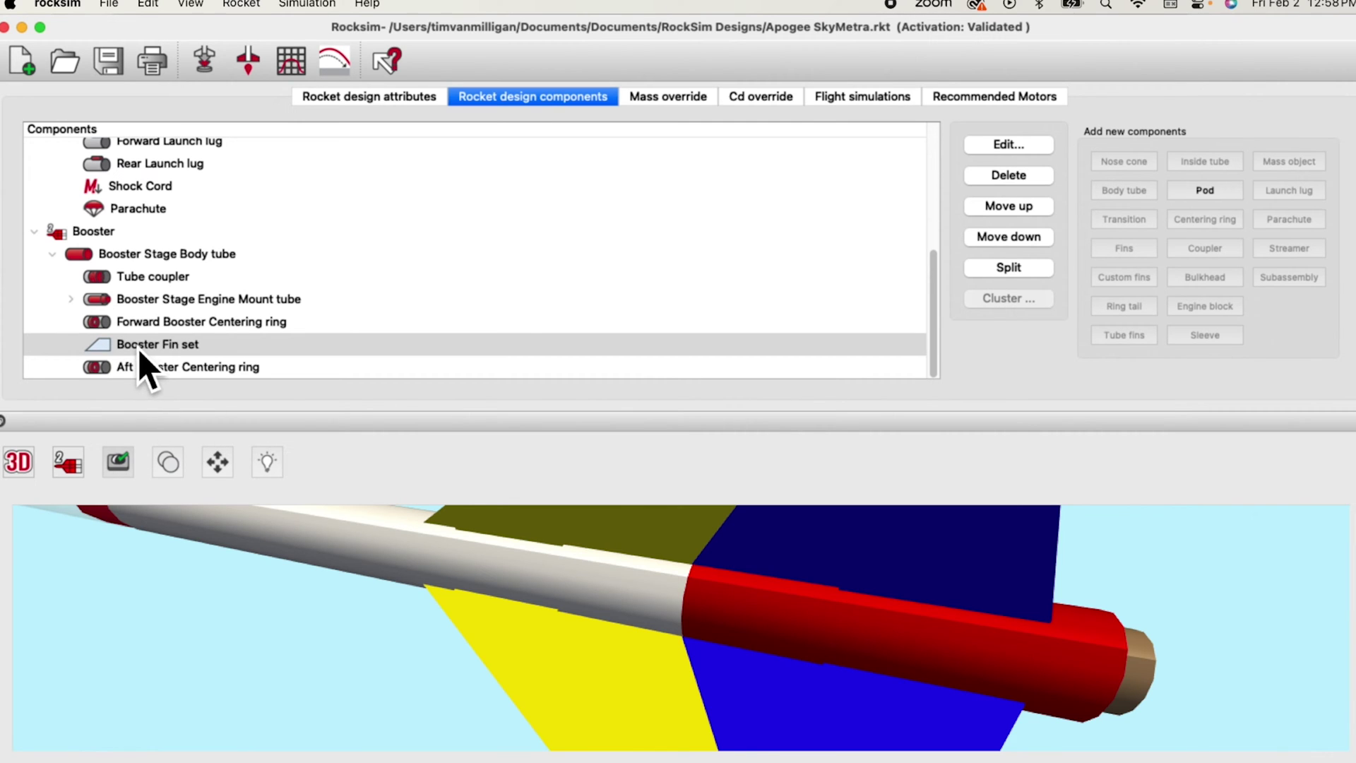
Step: Set the Booster Stage Body tube's opacity to 0 to reveal the engine mount and centering rings
left_click(853, 630)
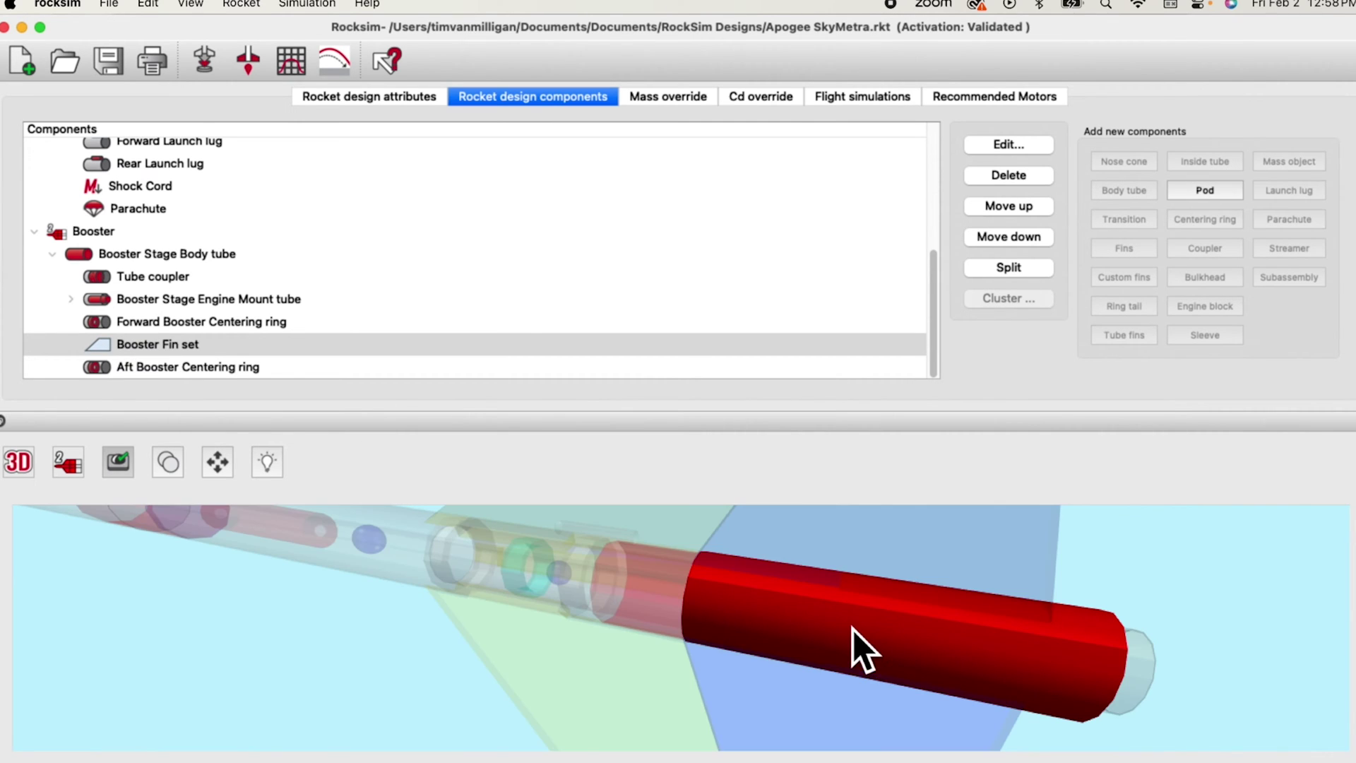
left_click(167, 263)
double_click(168, 263)
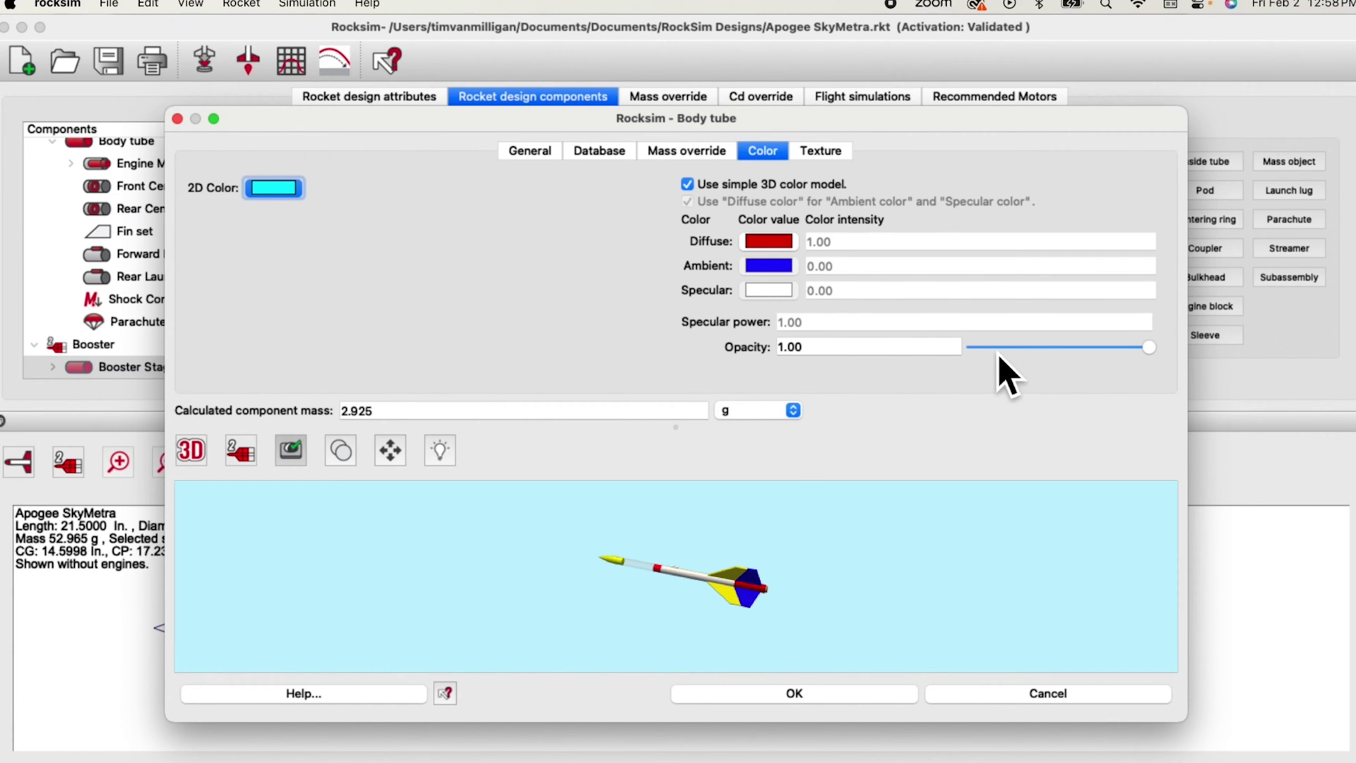
left_click(983, 353)
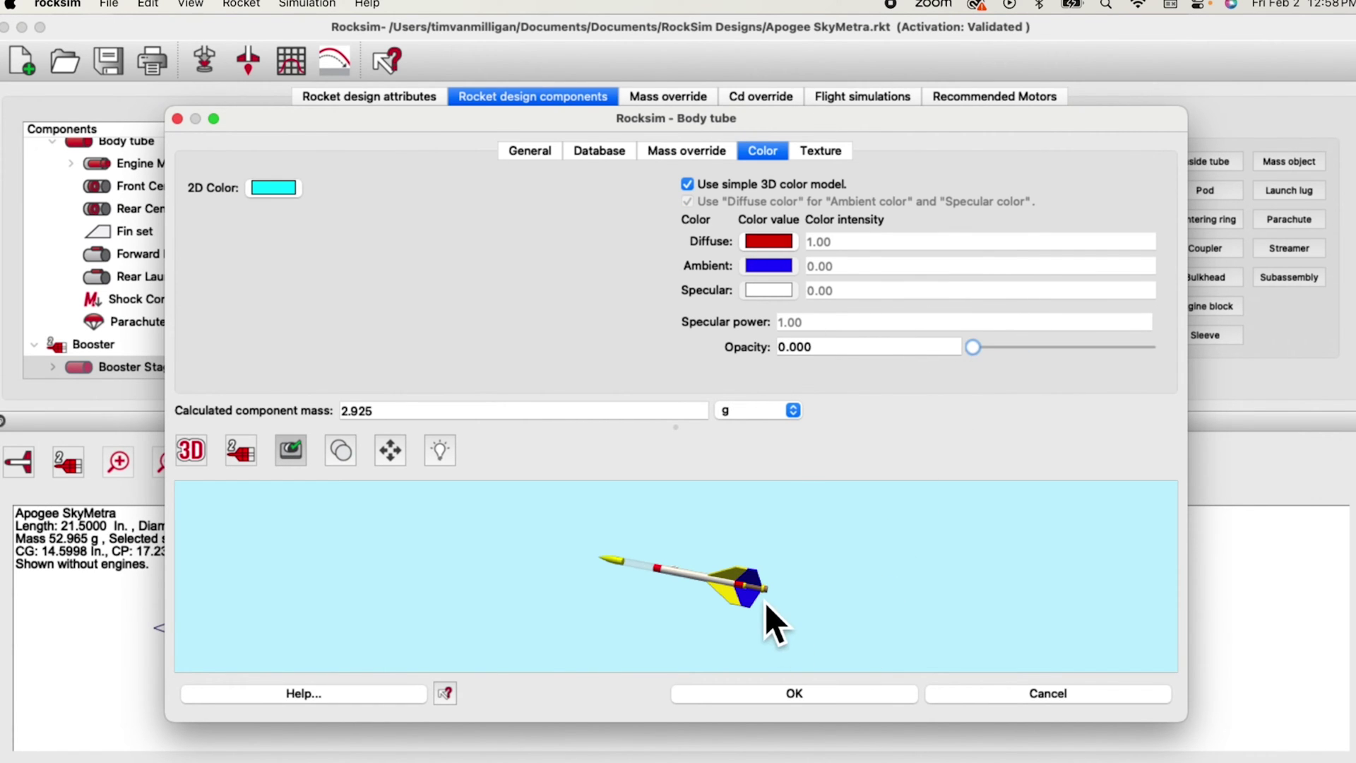
scroll(764, 595, "up", 10)
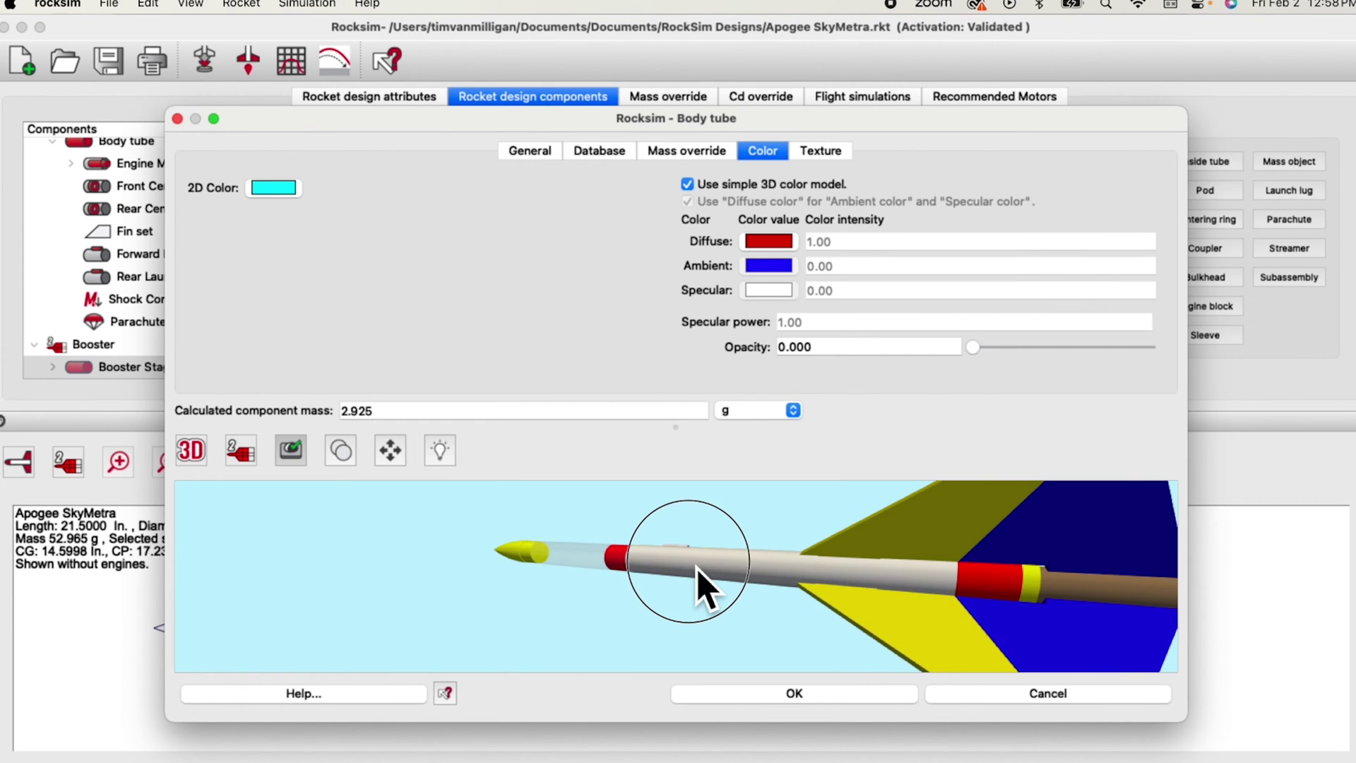
mouse_move(819, 582)
left_mouse_down()
mouse_move(794, 557)
mouse_move(806, 570)
mouse_move(630, 553)
mouse_move(819, 558)
left_mouse_up()
left_click_drag(685, 438, 645, 358)
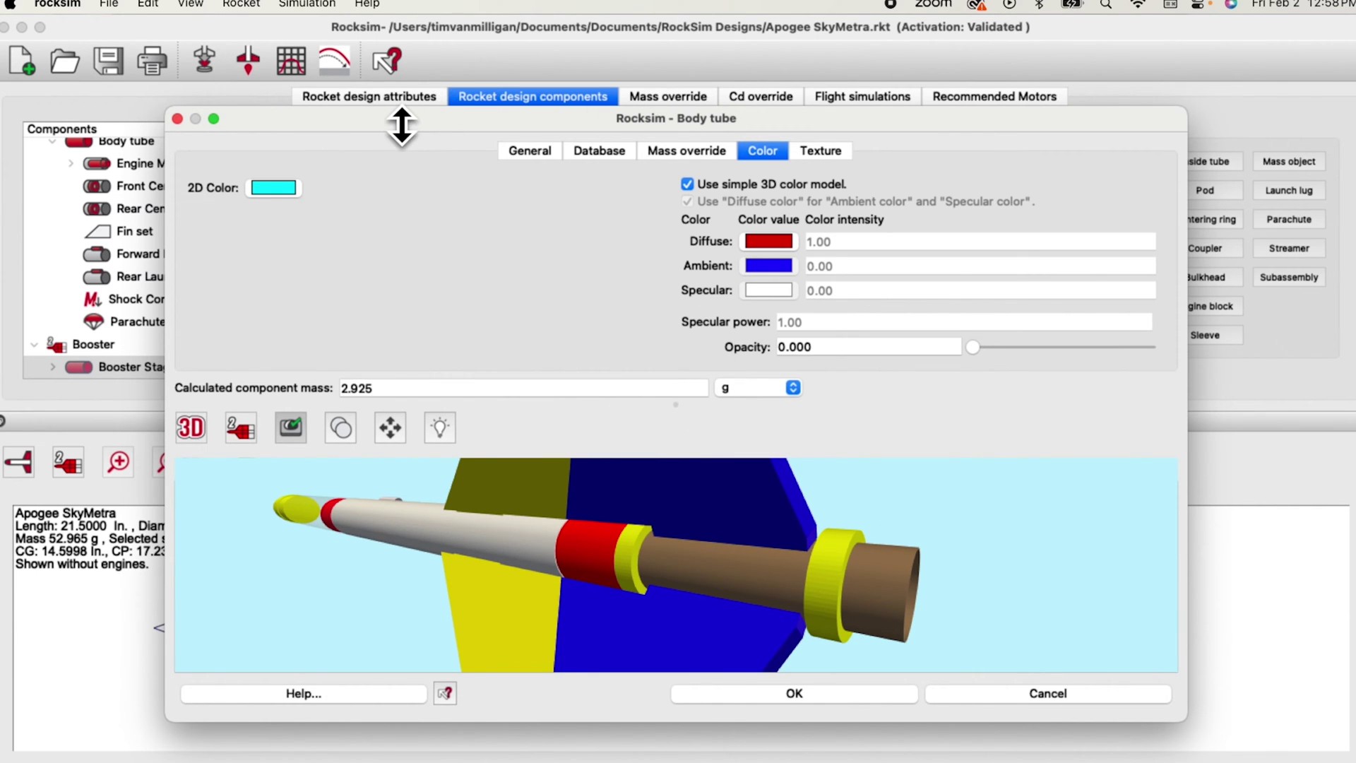
left_click_drag(402, 125, 402, 15)
left_click_drag(819, 471, 828, 507)
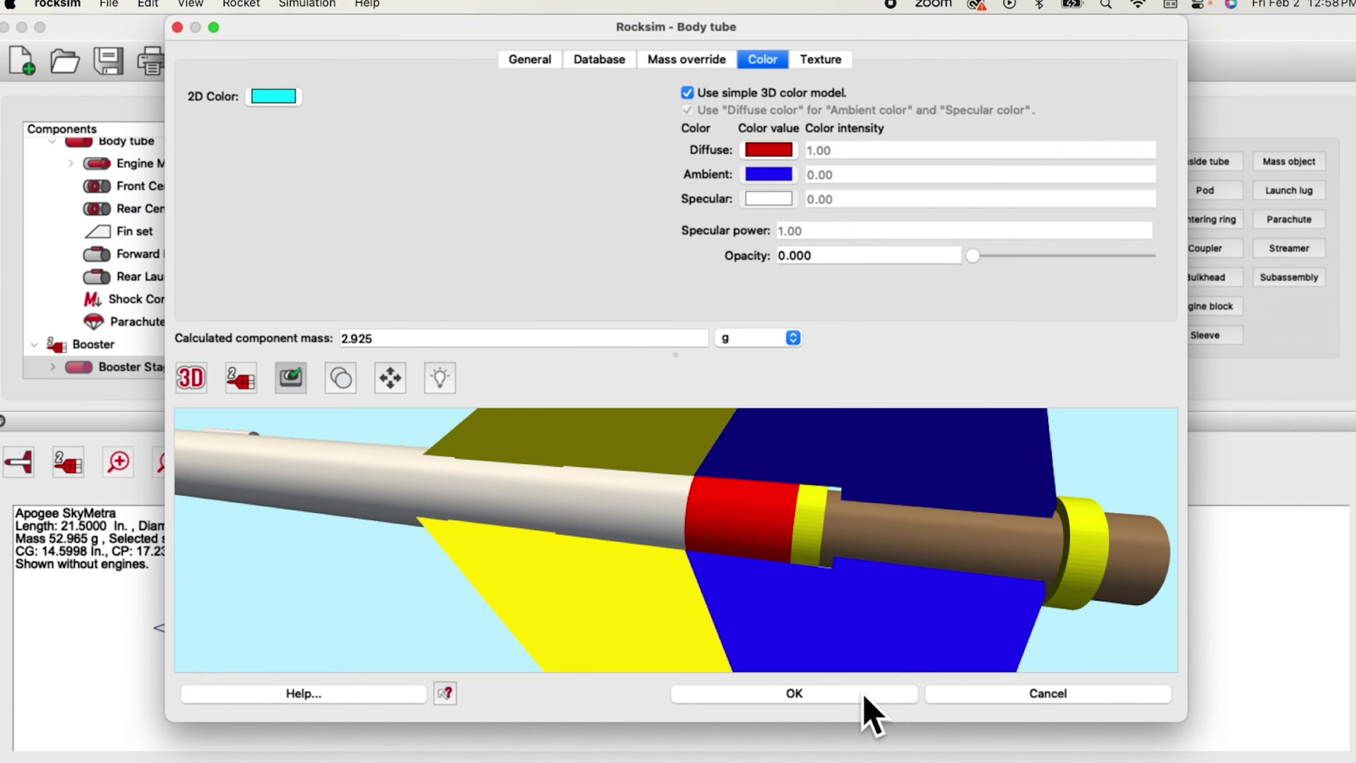
left_click(818, 702)
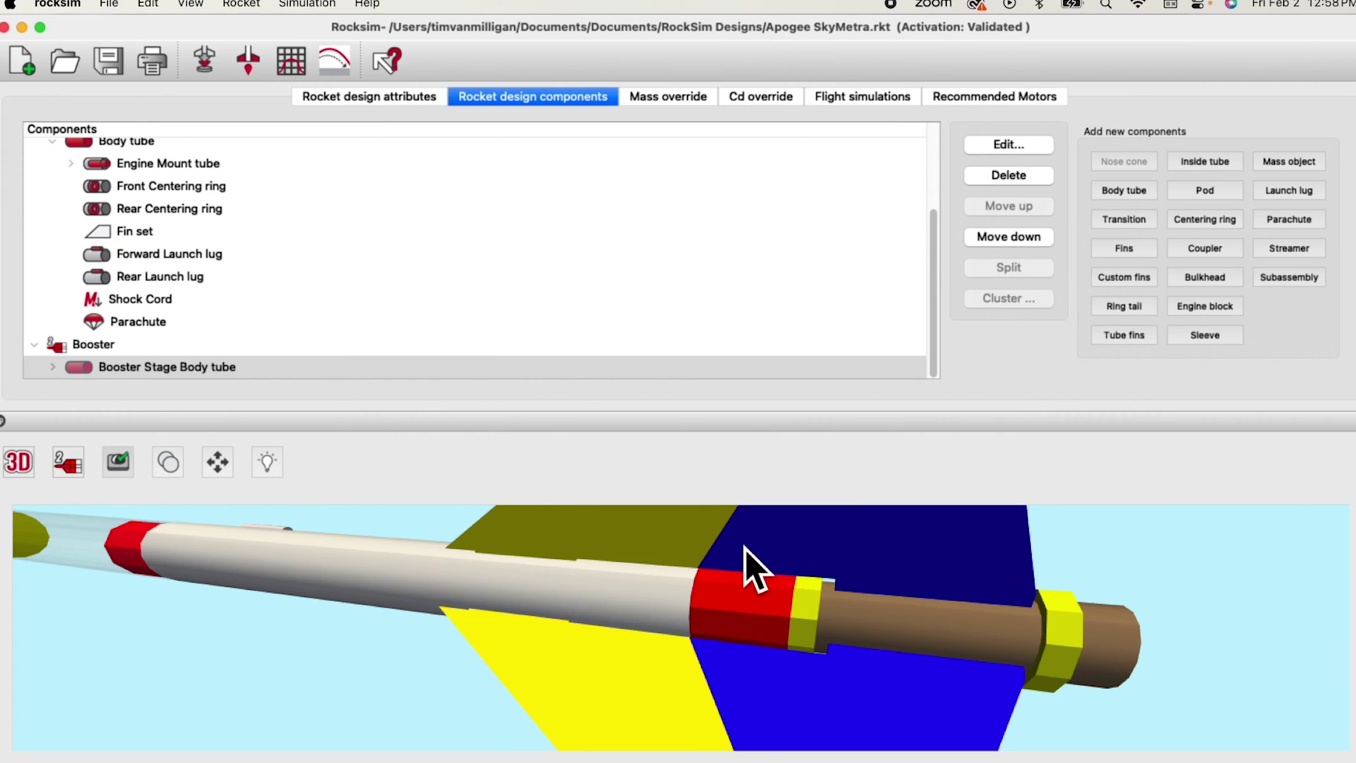
Step: Select the Booster Fin set in the components list and open its editor
left_click(109, 239)
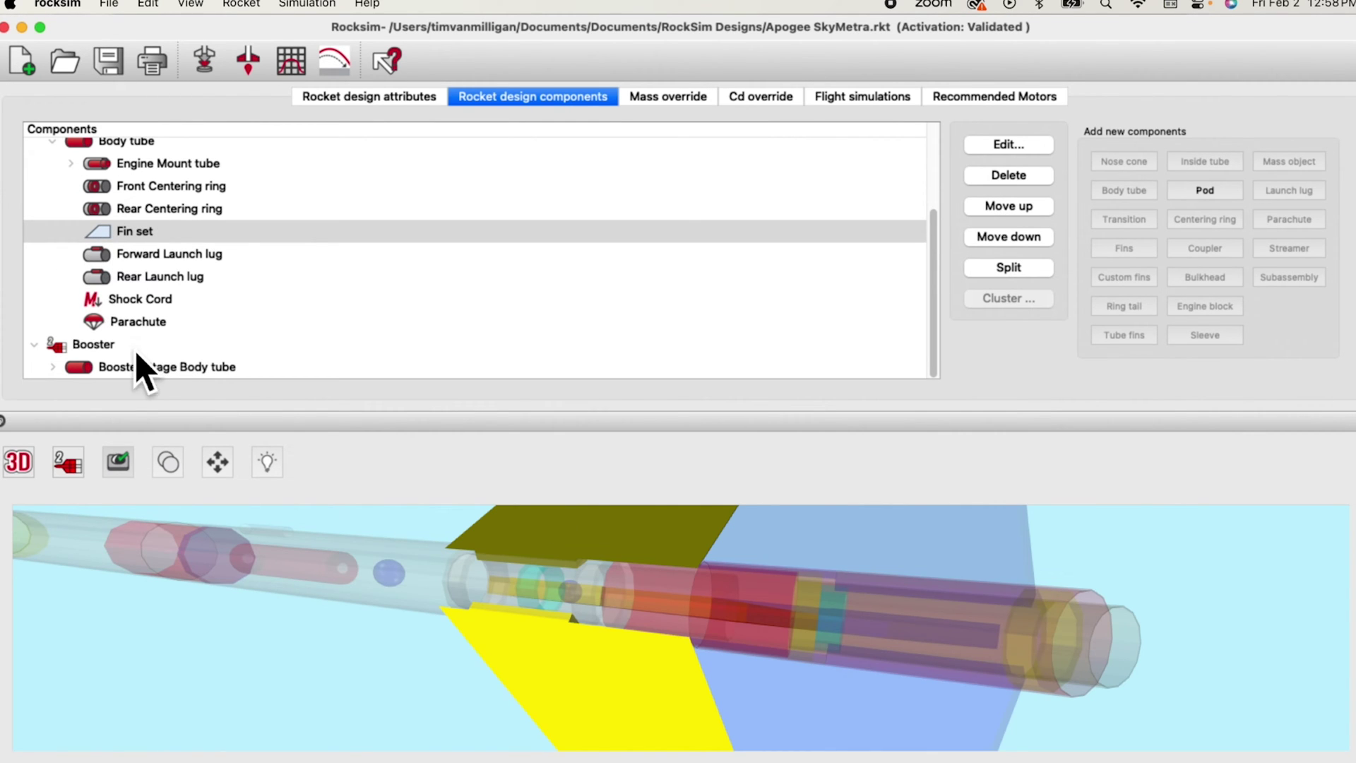
left_click(60, 380)
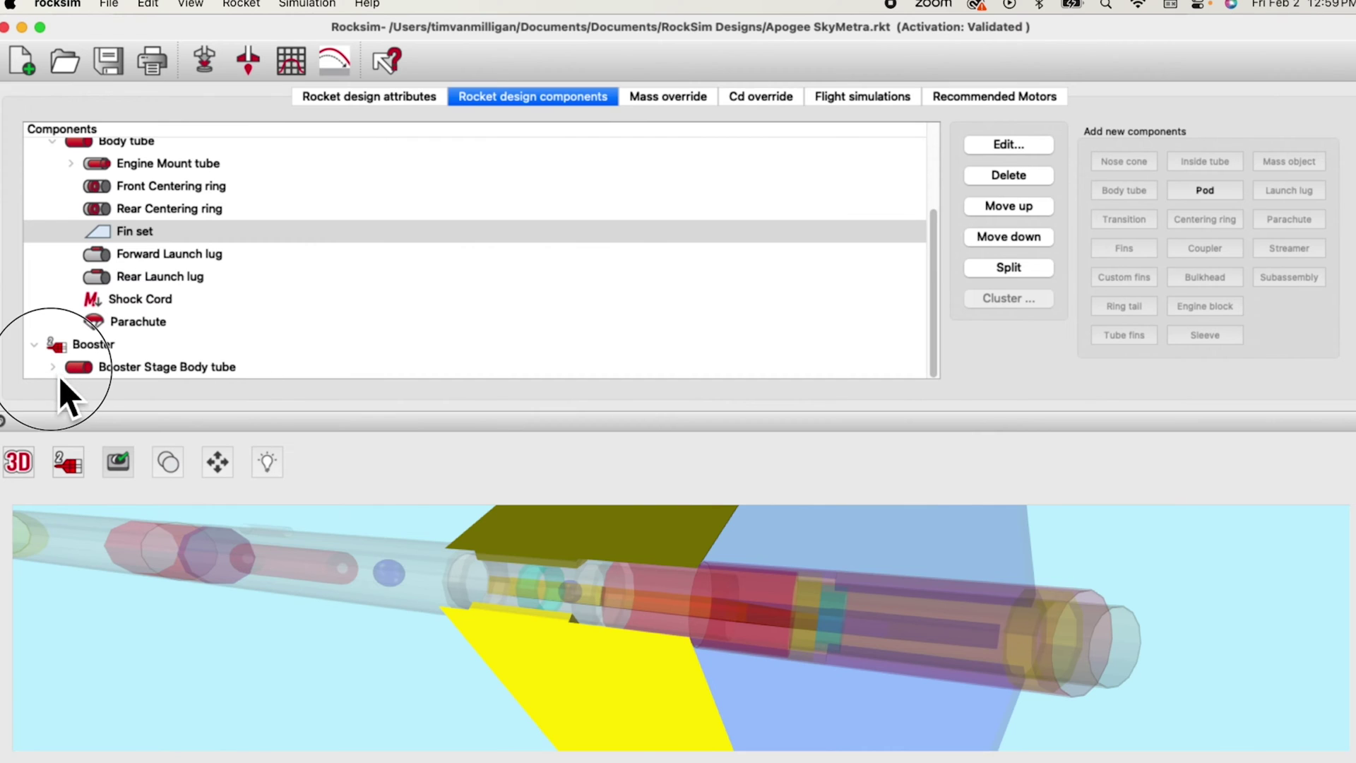
scroll(140, 319, "down", 3)
left_click(146, 355)
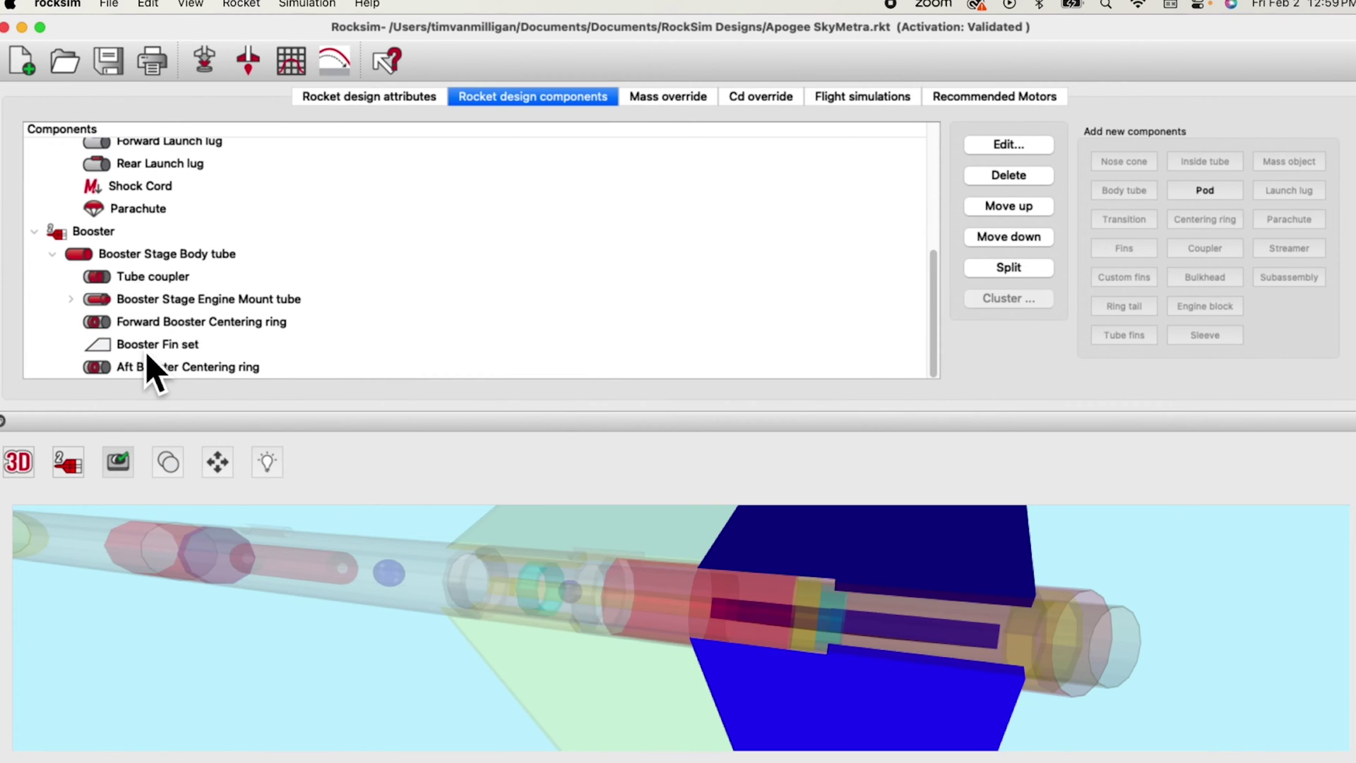
double_click(148, 356)
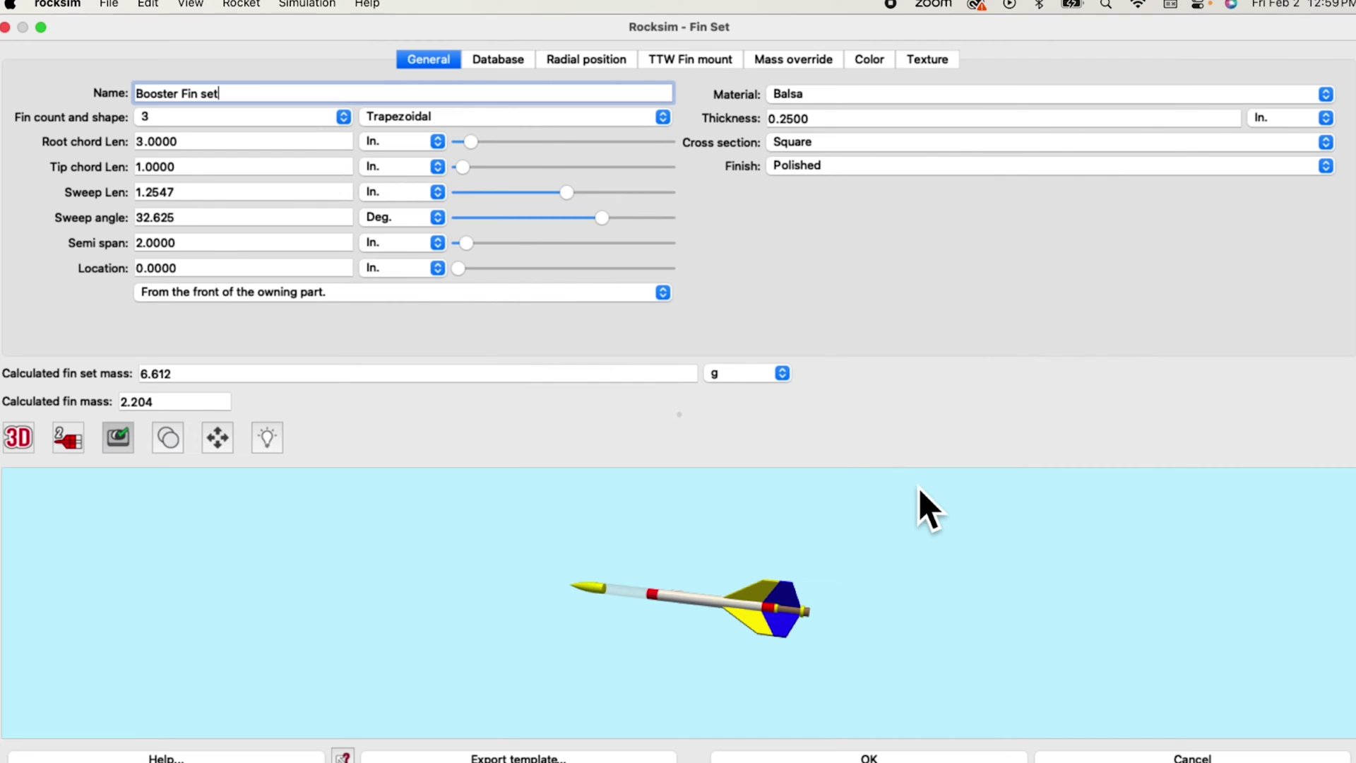
scroll(762, 573, "up", 3)
left_click_drag(706, 569, 765, 635)
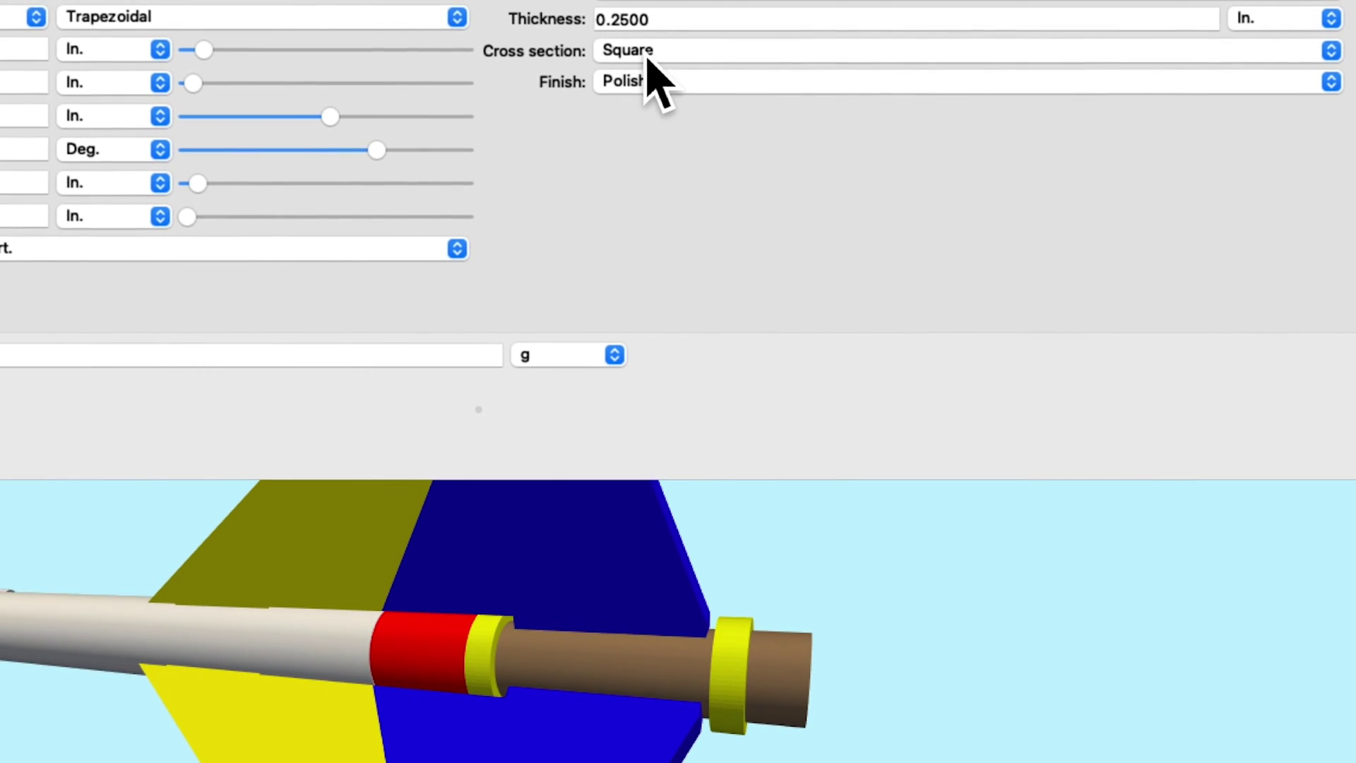
Step: Set the booster fin cross section to Airfoil and inspect the fin can in 3D
left_click(650, 60)
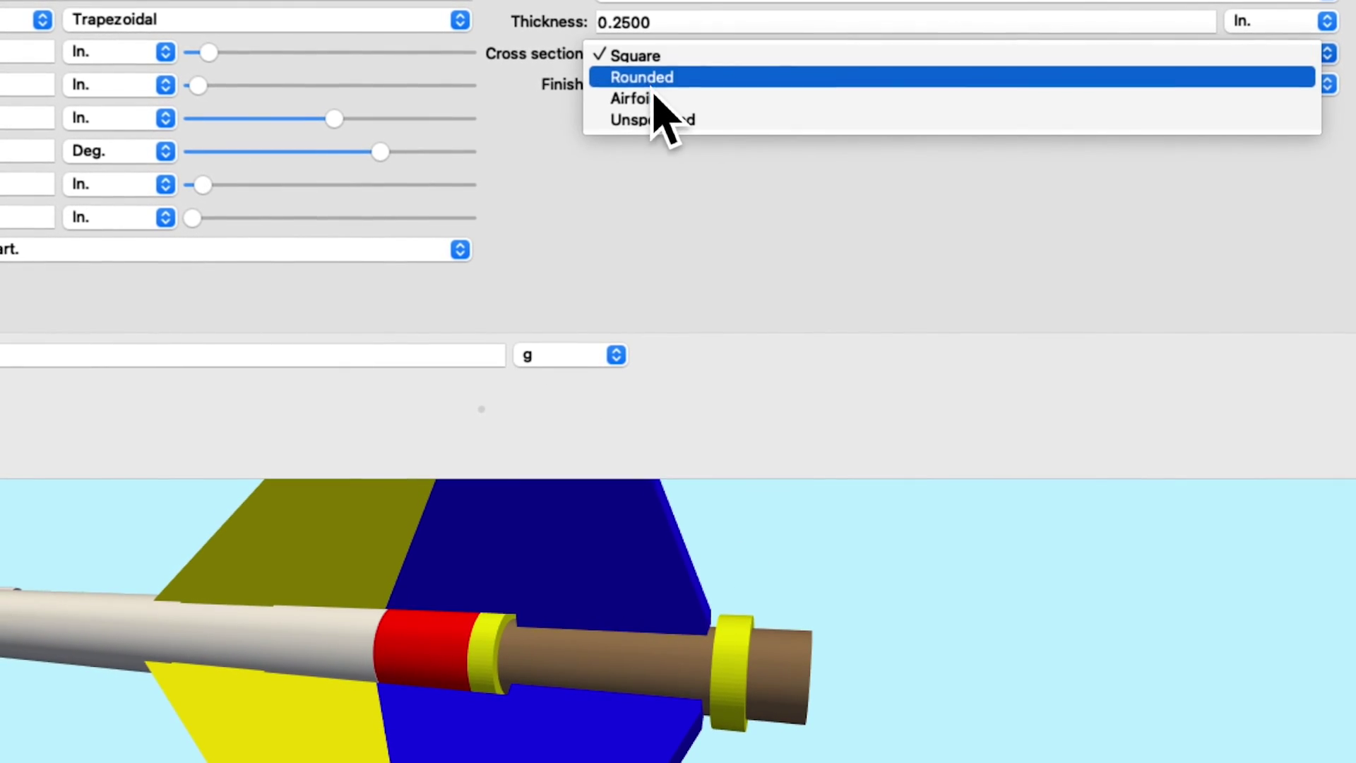
left_click(657, 101)
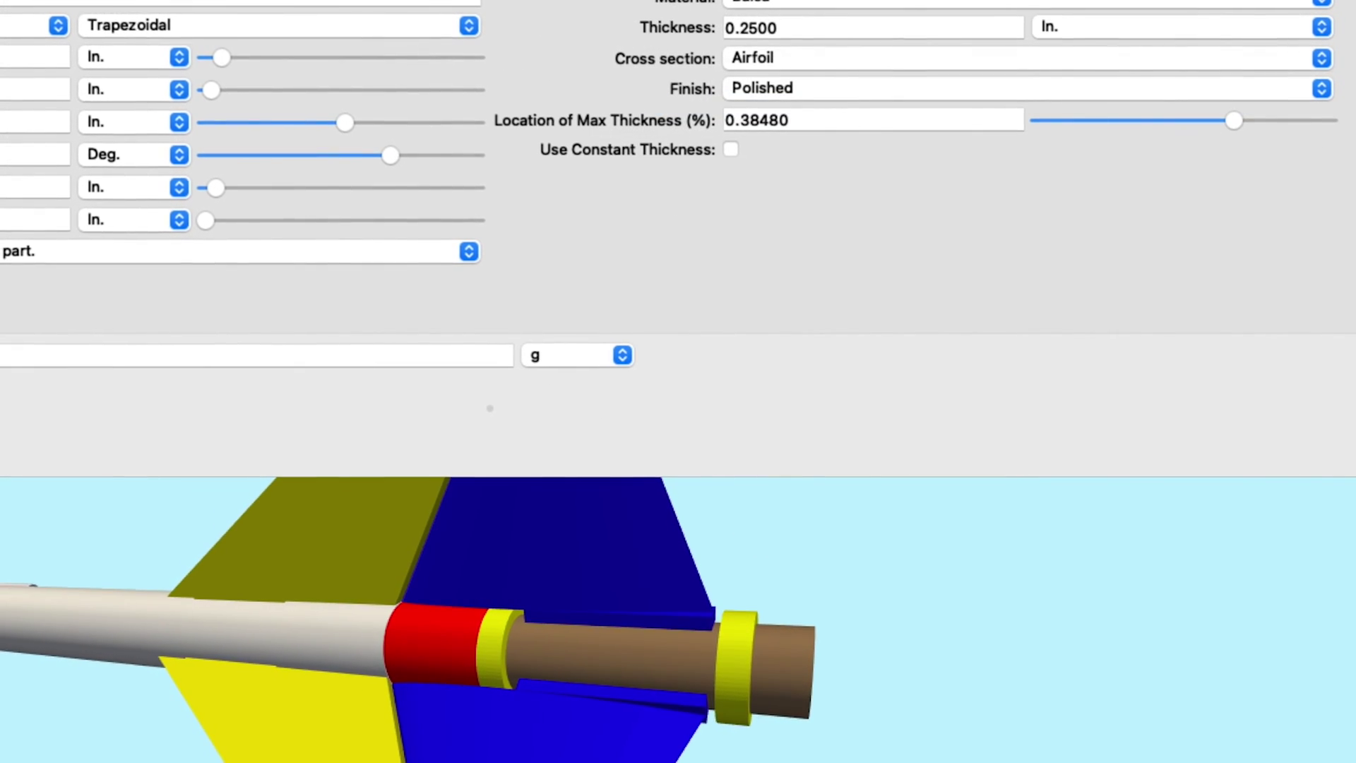
scroll(751, 736, "up", 3)
left_click_drag(751, 735, 881, 731)
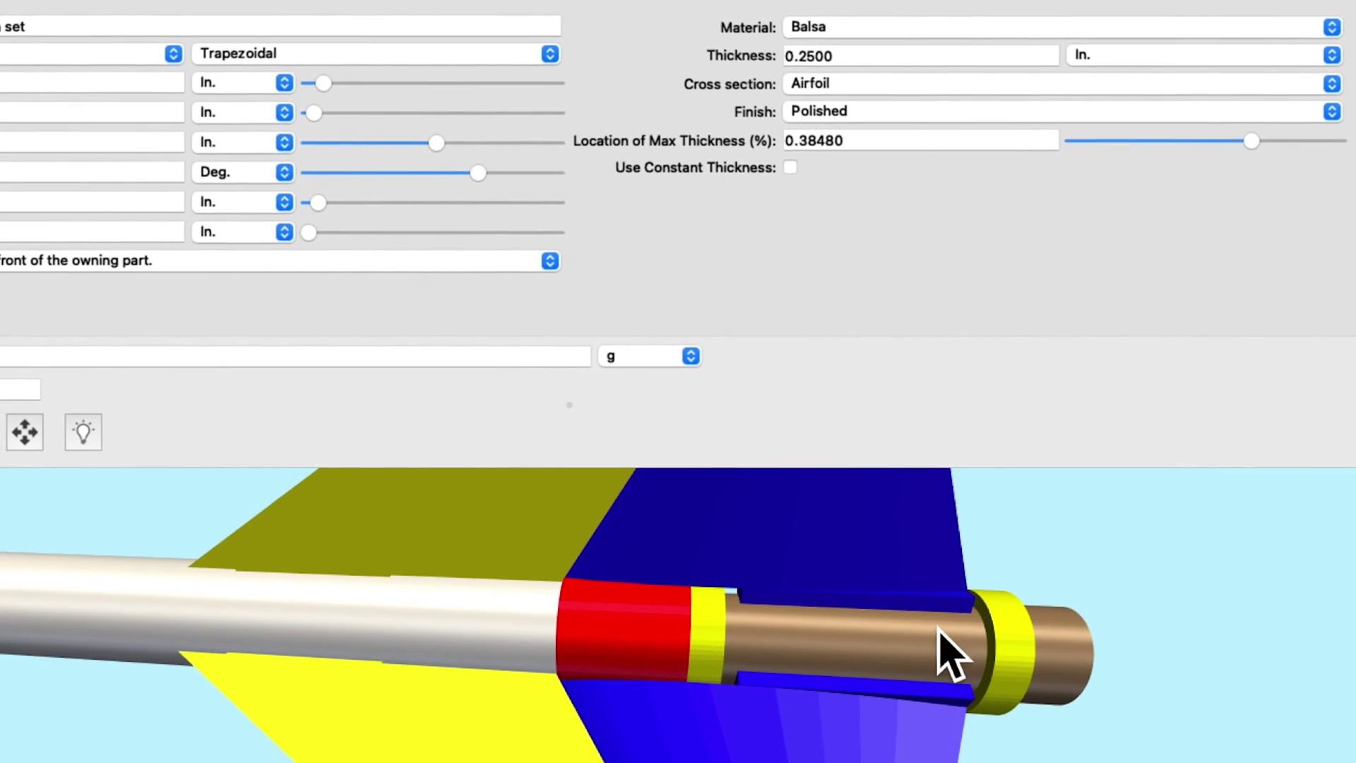
left_click_drag(910, 685, 742, 621)
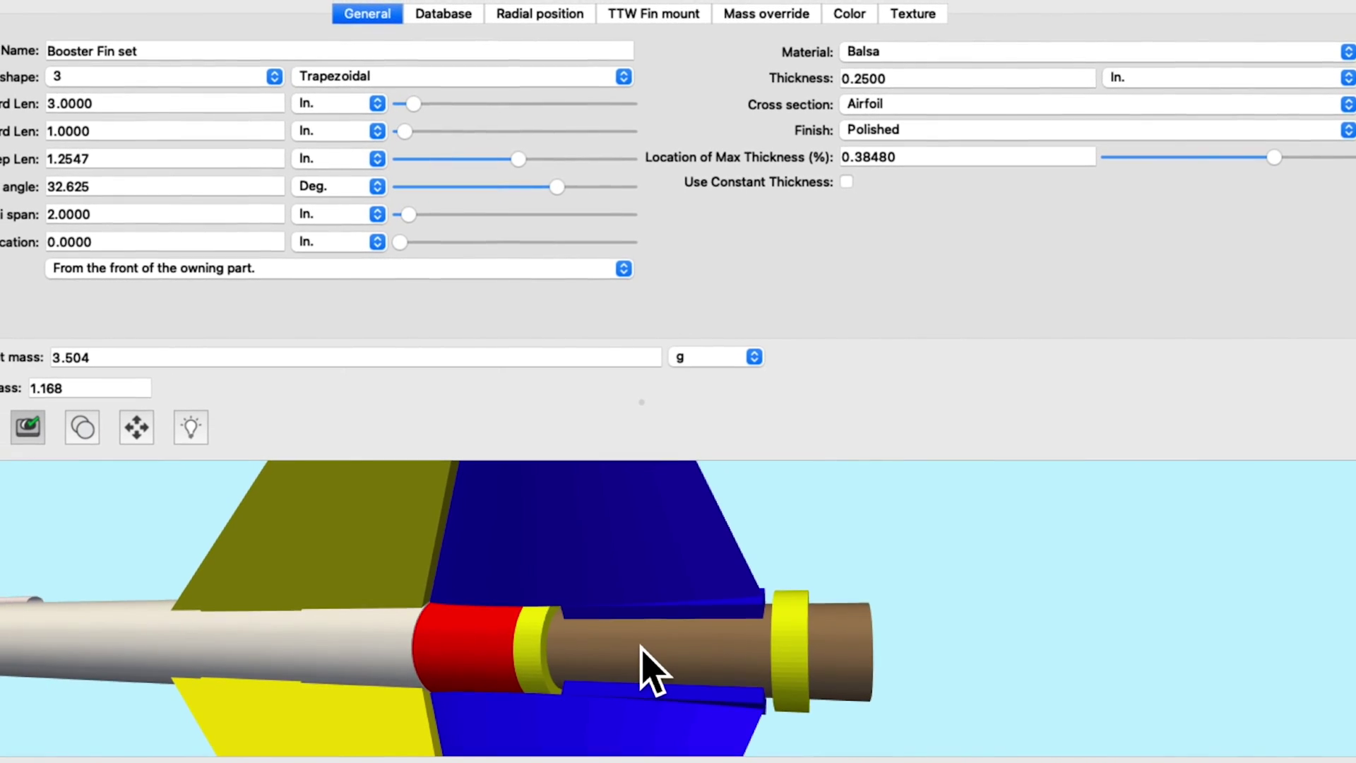
left_click_drag(639, 660, 740, 495)
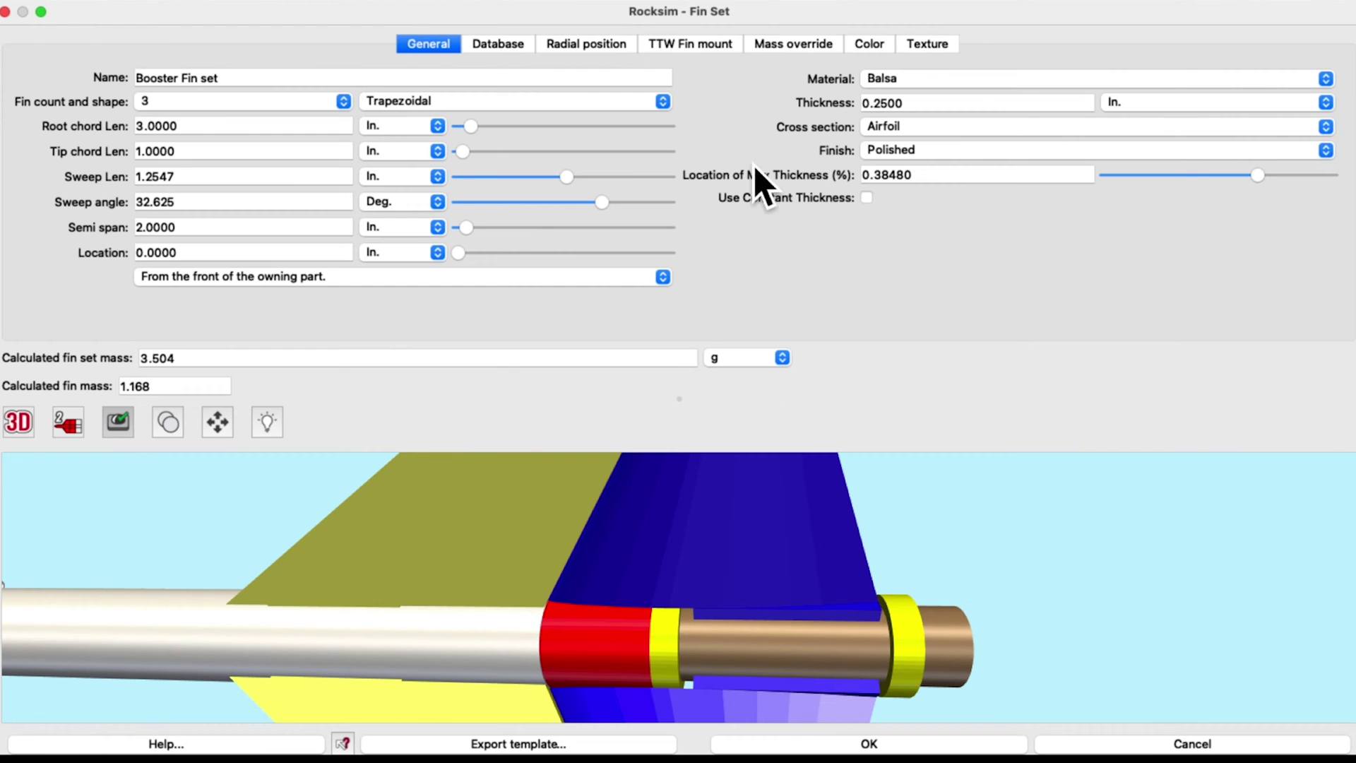
left_click(684, 50)
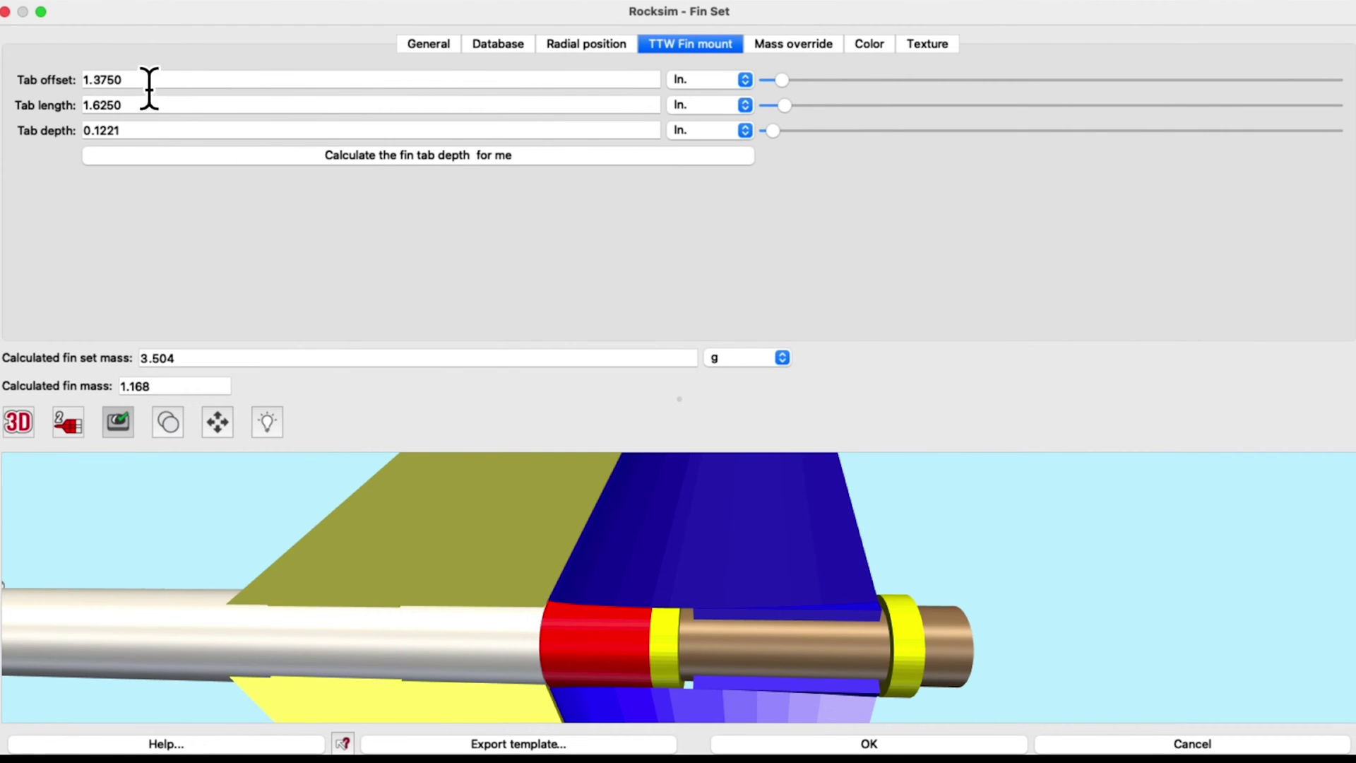
Step: Set the TTW fin mount tab offset to 0
left_click_drag(149, 88, 63, 92)
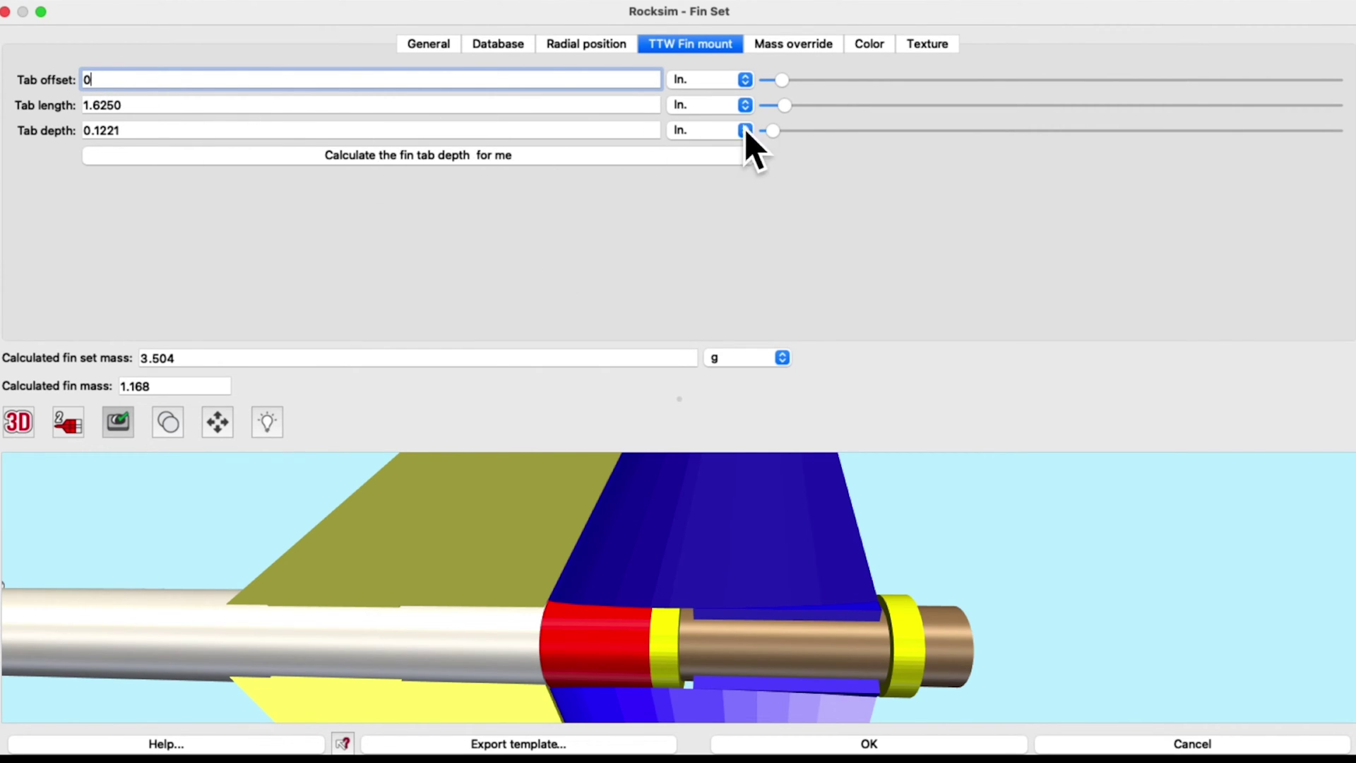
left_click(793, 110)
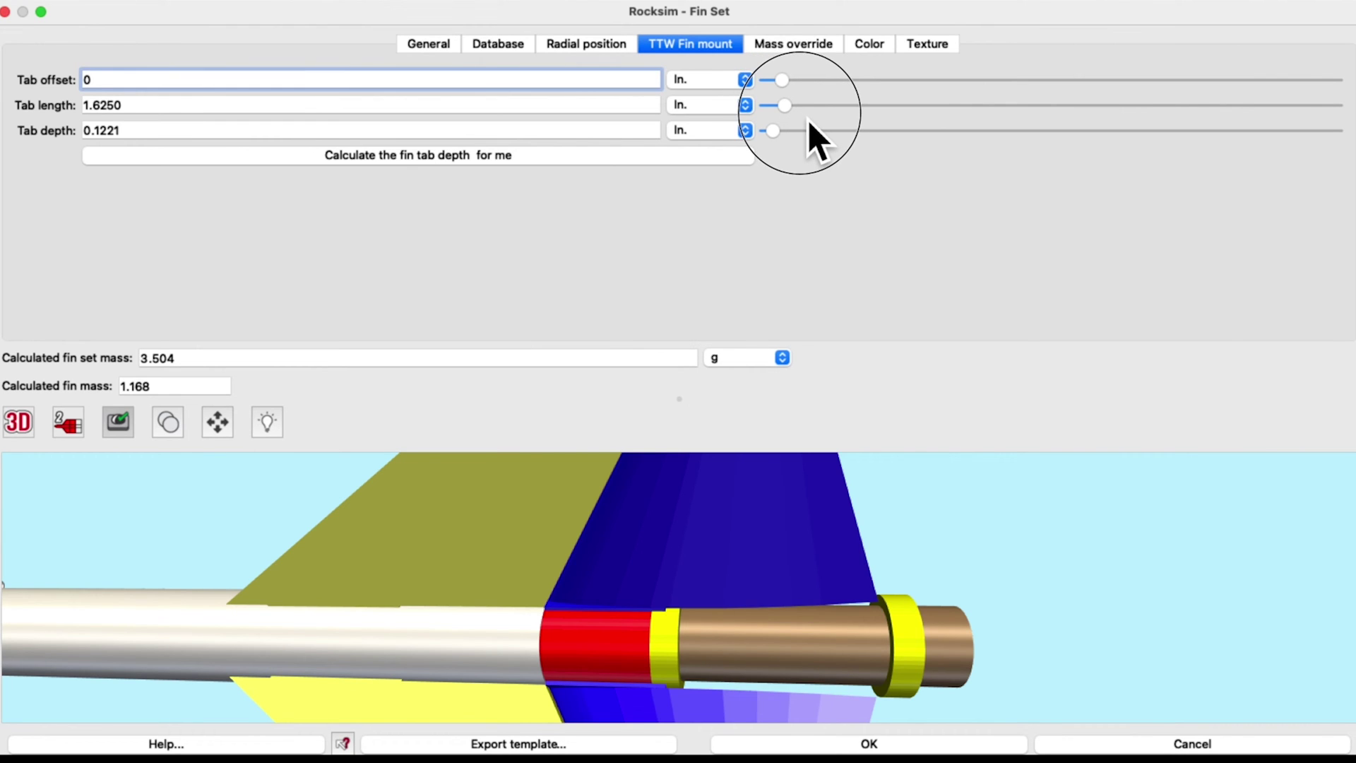
mouse_move(808, 120)
left_mouse_down()
mouse_move(862, 121)
mouse_move(826, 134)
left_mouse_up()
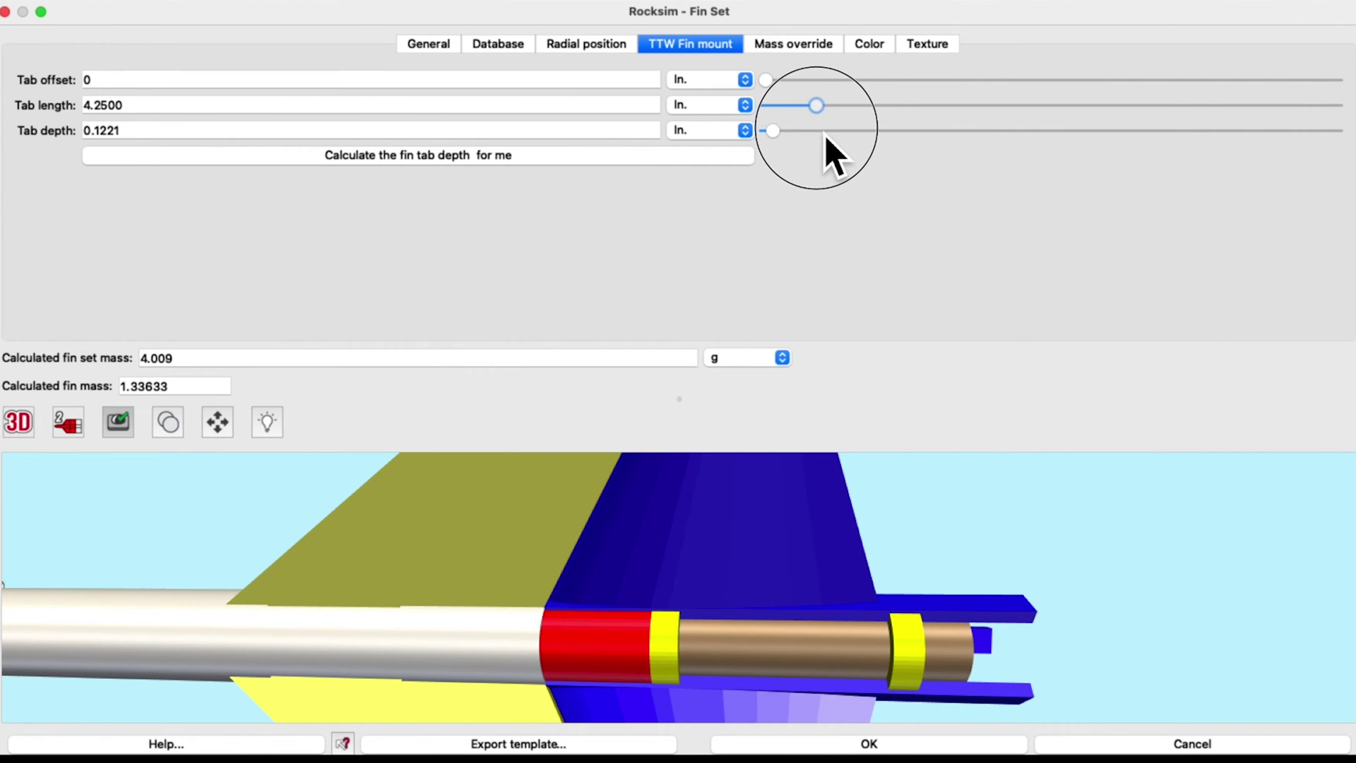
left_click(429, 45)
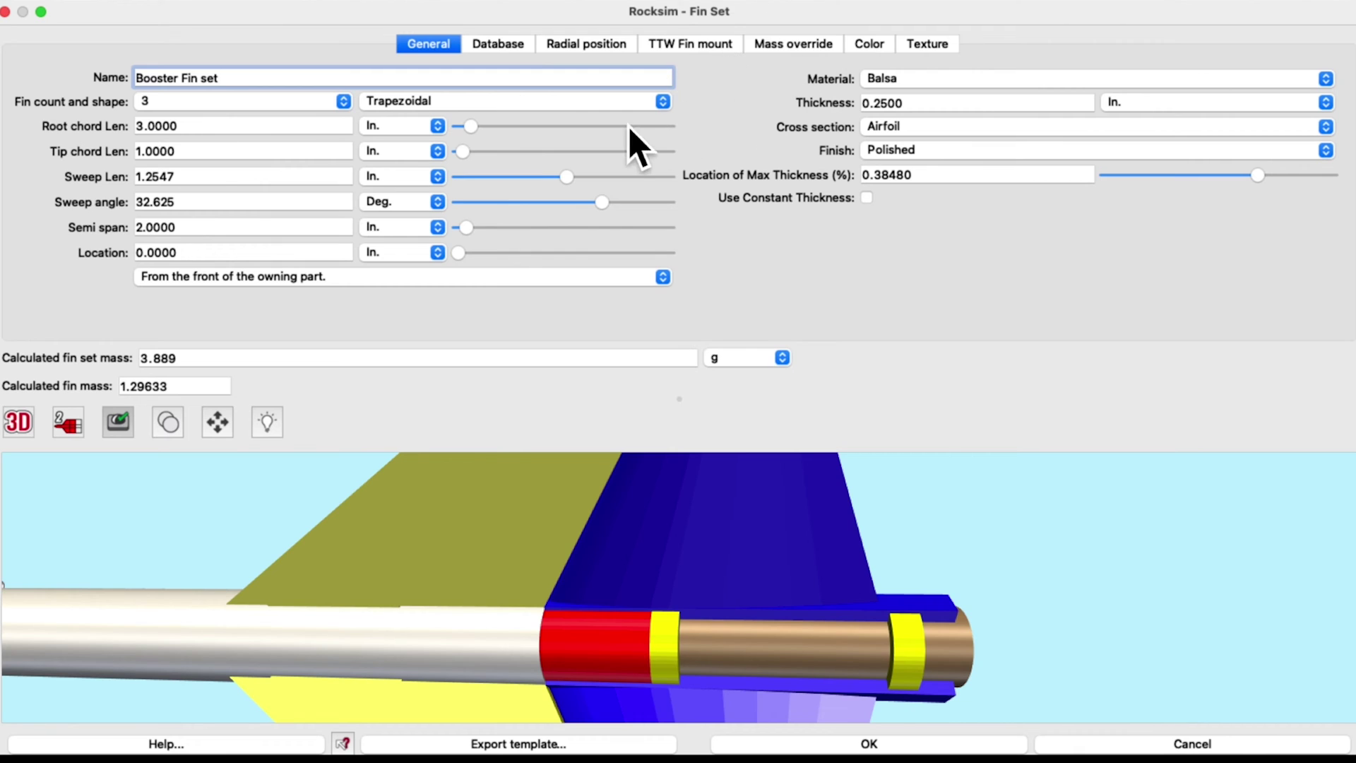
left_click(689, 45)
Step: Set the fin tab length to 3.0 inches and zoom in on the tail in 3D
left_click(150, 107)
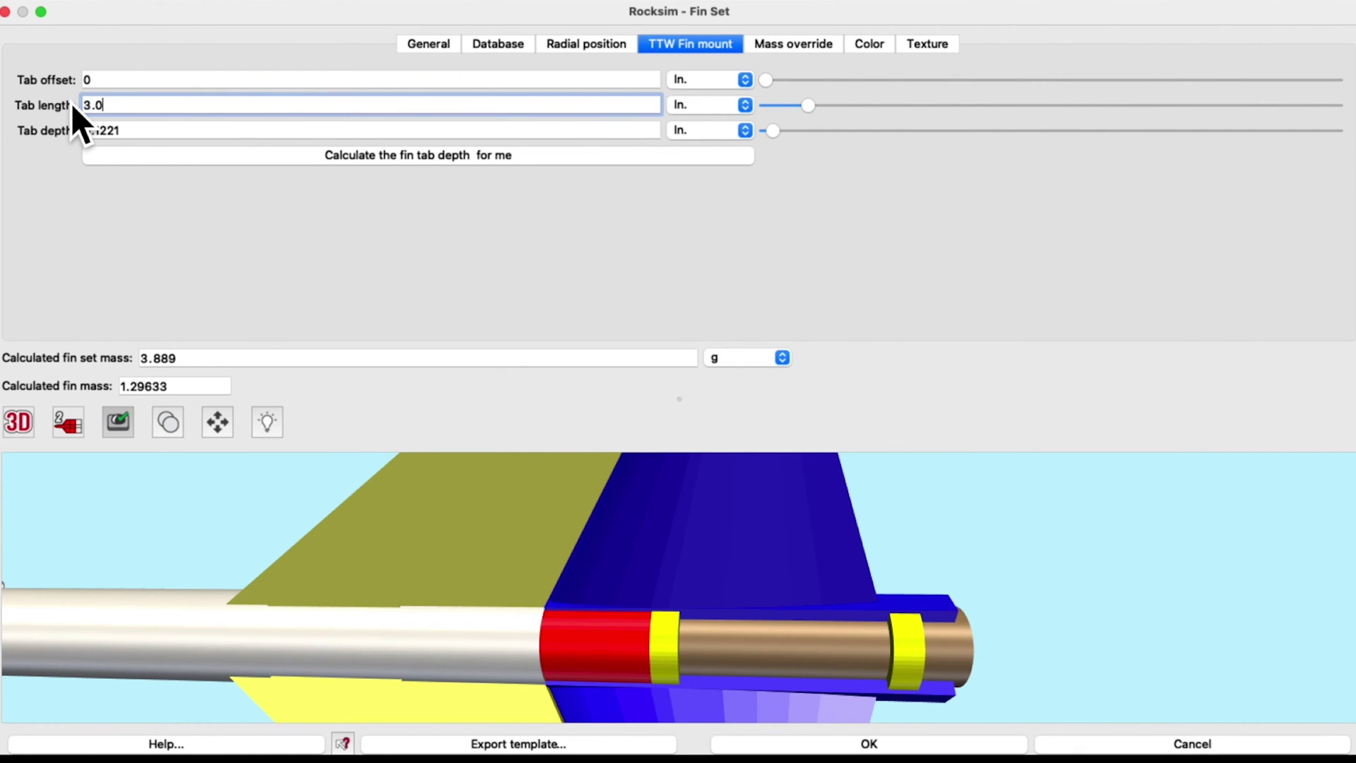
key("Return")
left_click_drag(887, 644, 722, 613)
scroll(732, 615, "up", 5)
scroll(675, 601, "up", 2)
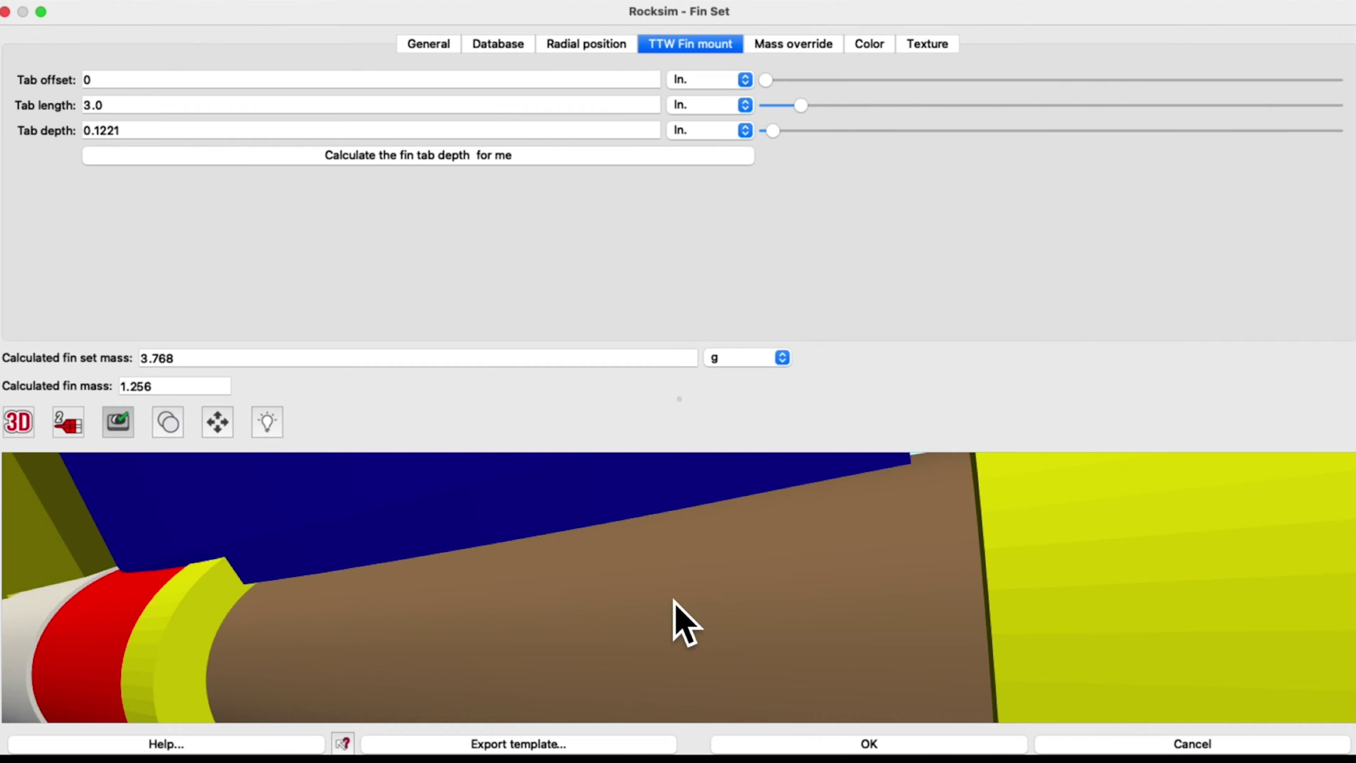
scroll(675, 602, "down", 3)
left_click_drag(690, 605, 811, 590)
scroll(871, 590, "down", 5)
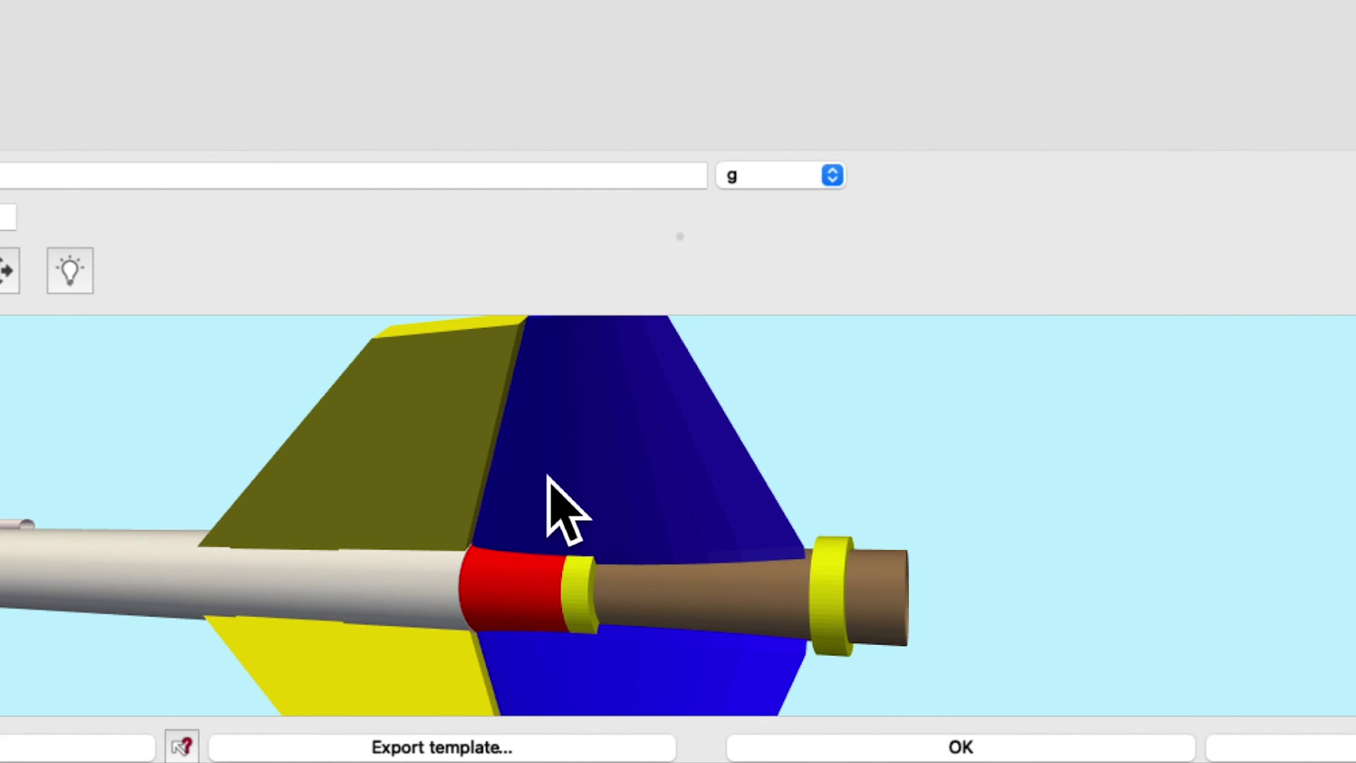
Step: Export the fin set to the Desktop as STL template 'Apogee SkyMetra Booster Fin set 2.stl'
left_click(476, 750)
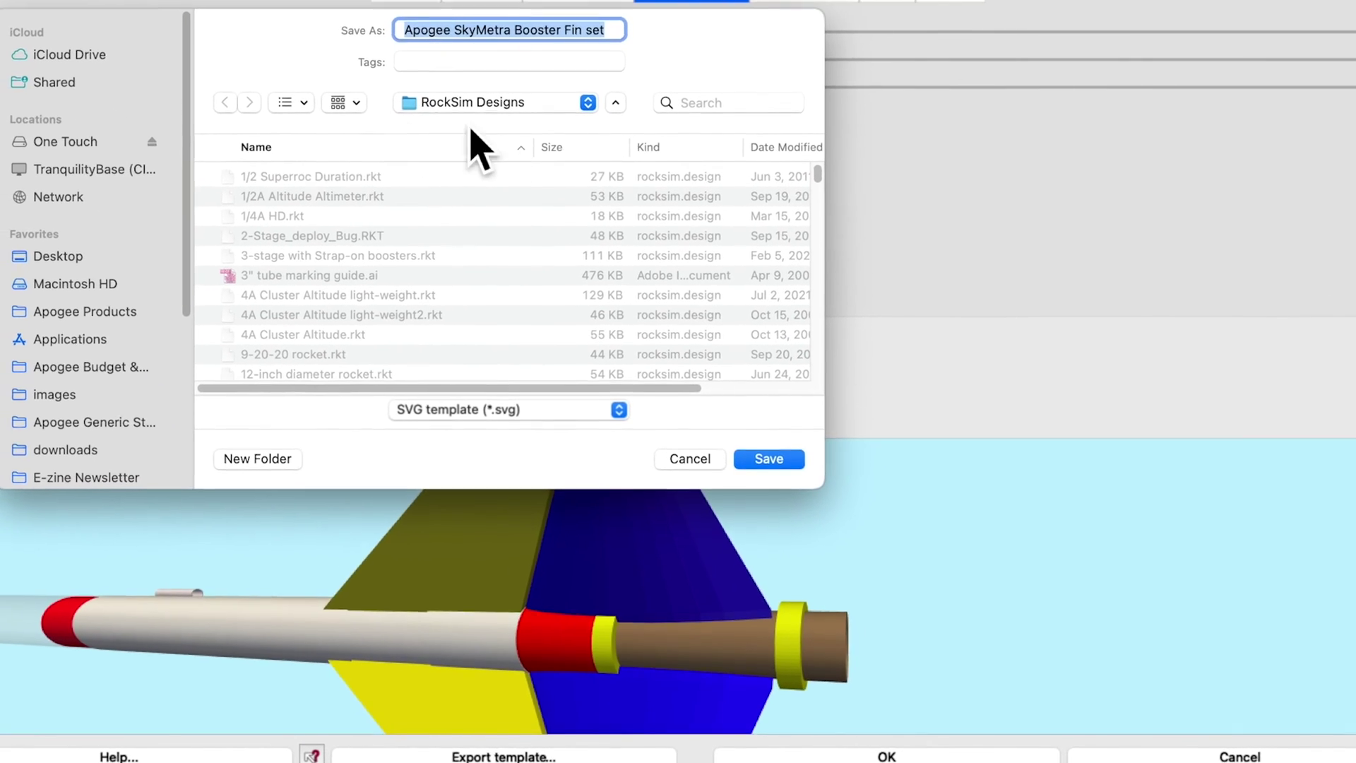
left_click(112, 300)
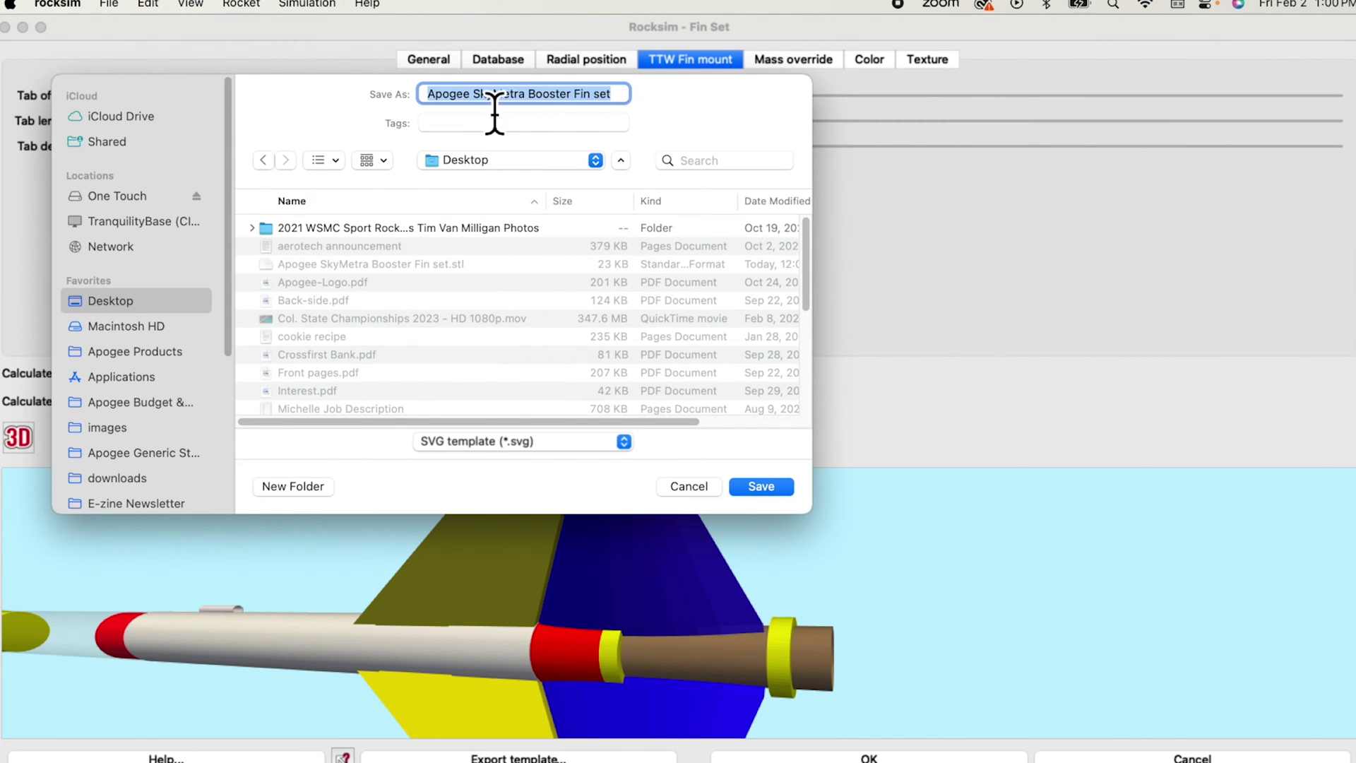
left_click(620, 103)
type("2")
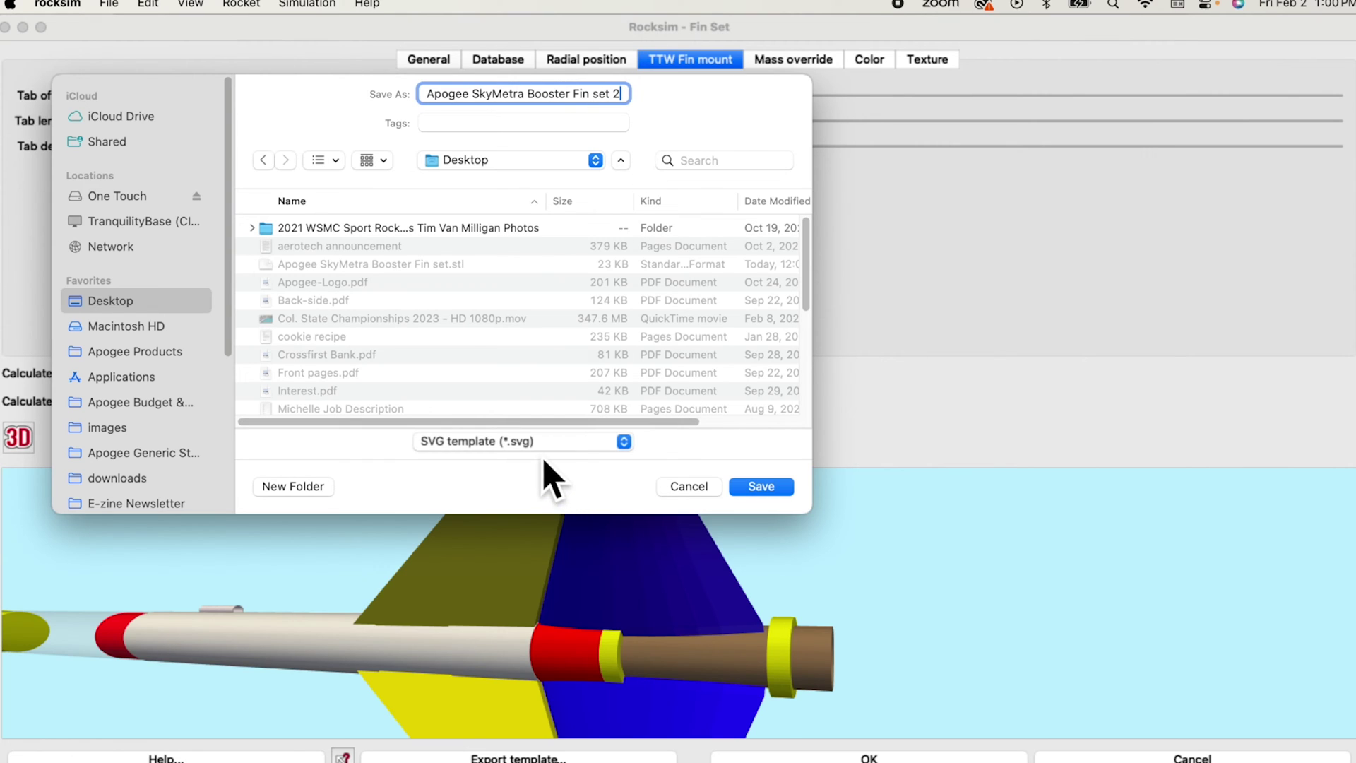
left_click(480, 452)
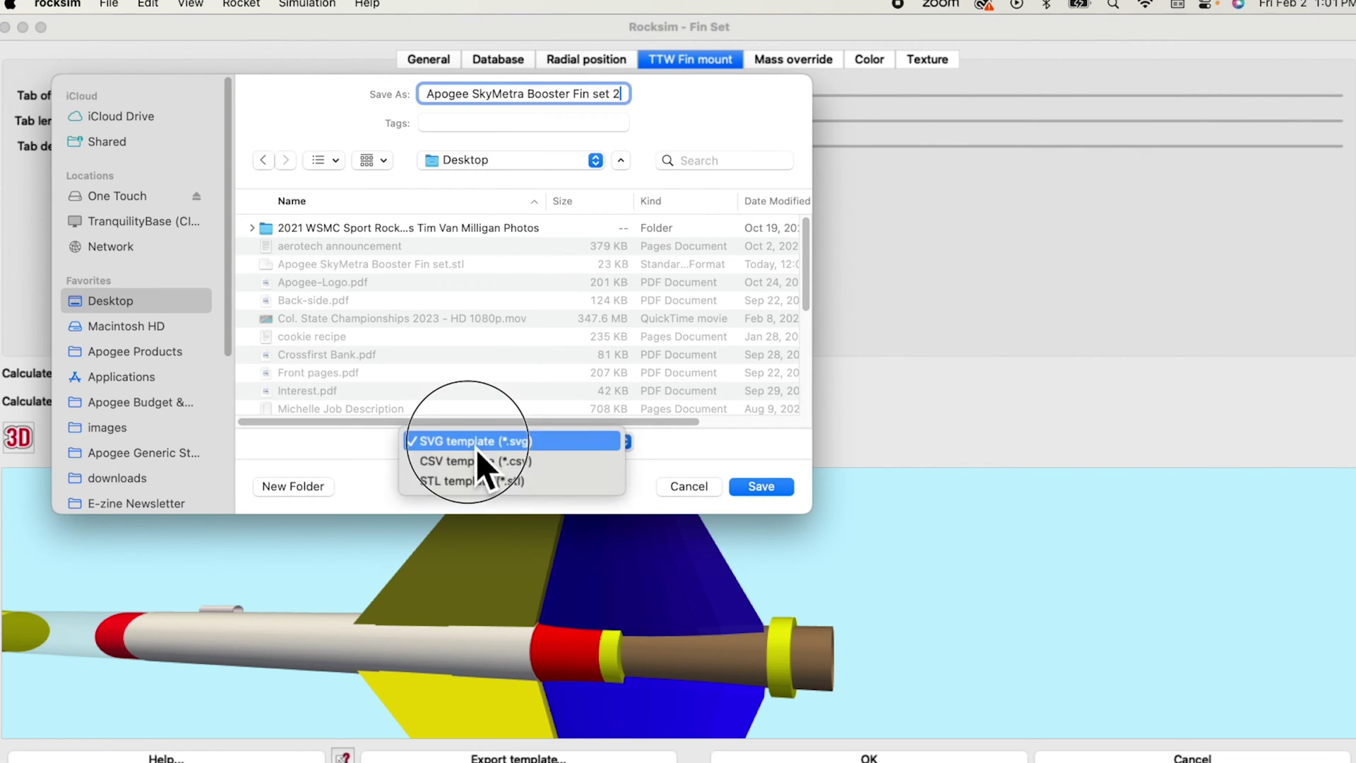
left_click(452, 486)
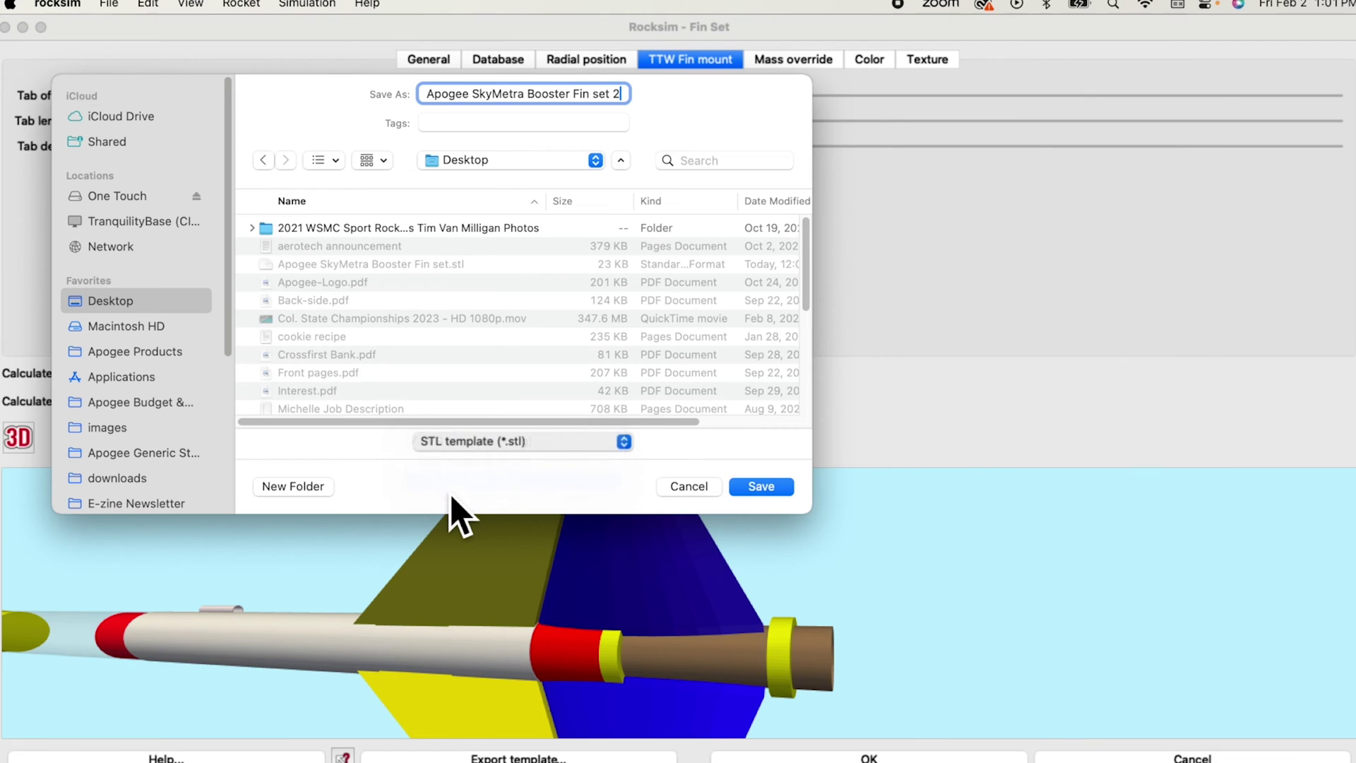
left_click(784, 488)
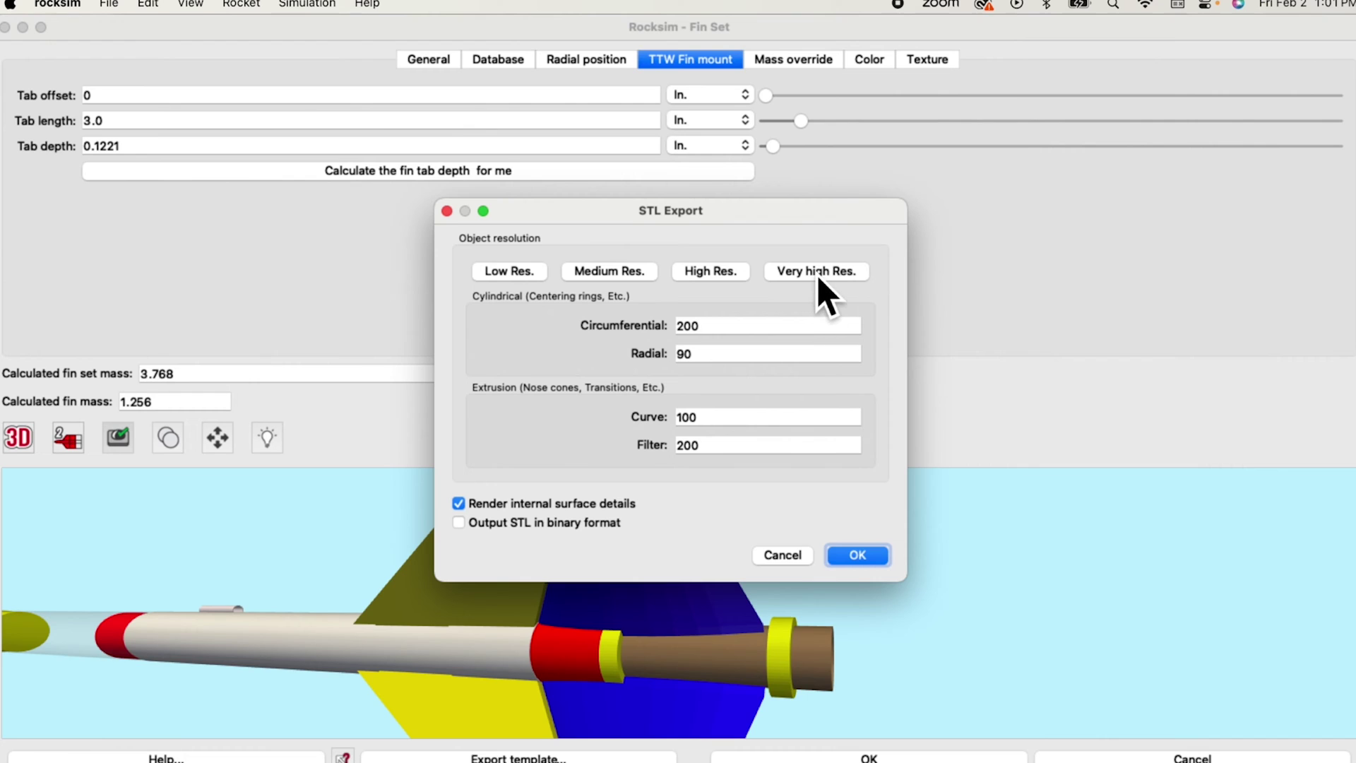
left_click(856, 556)
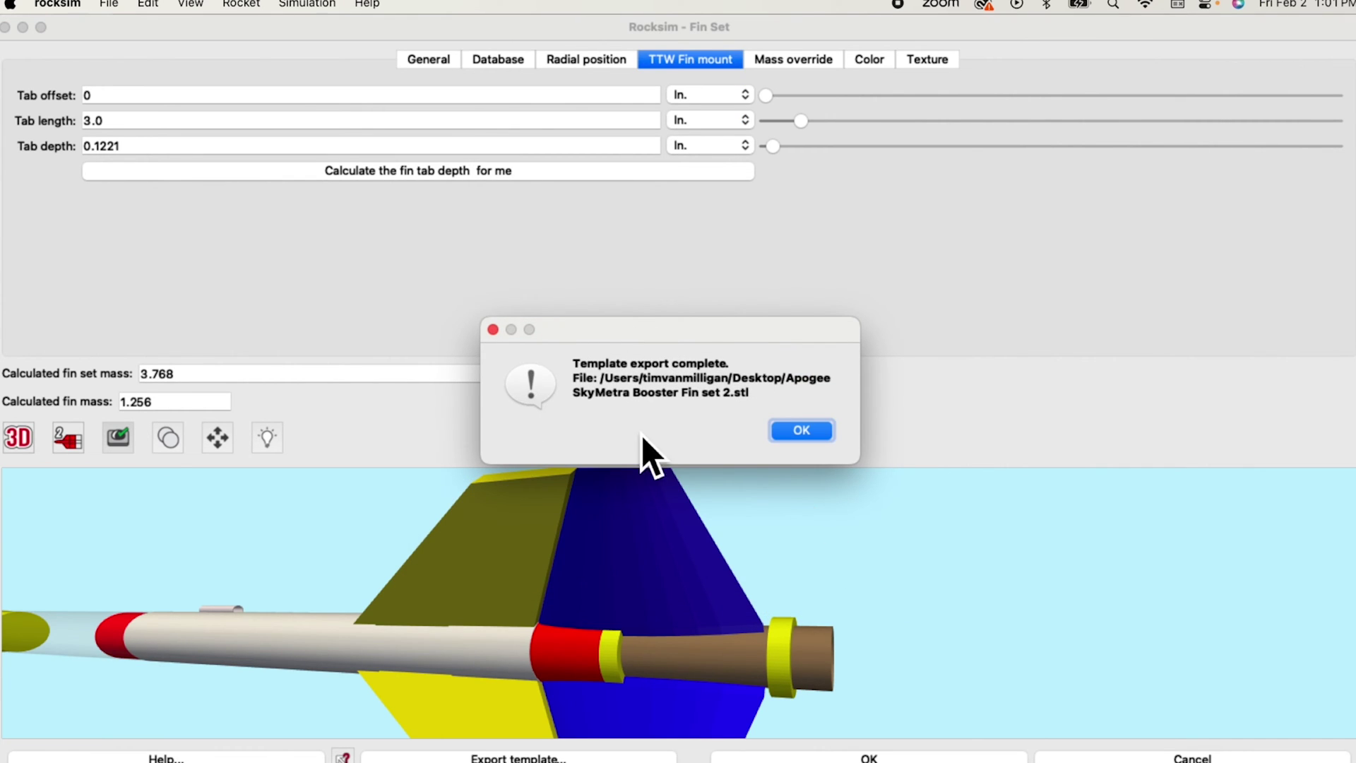
left_click(818, 437)
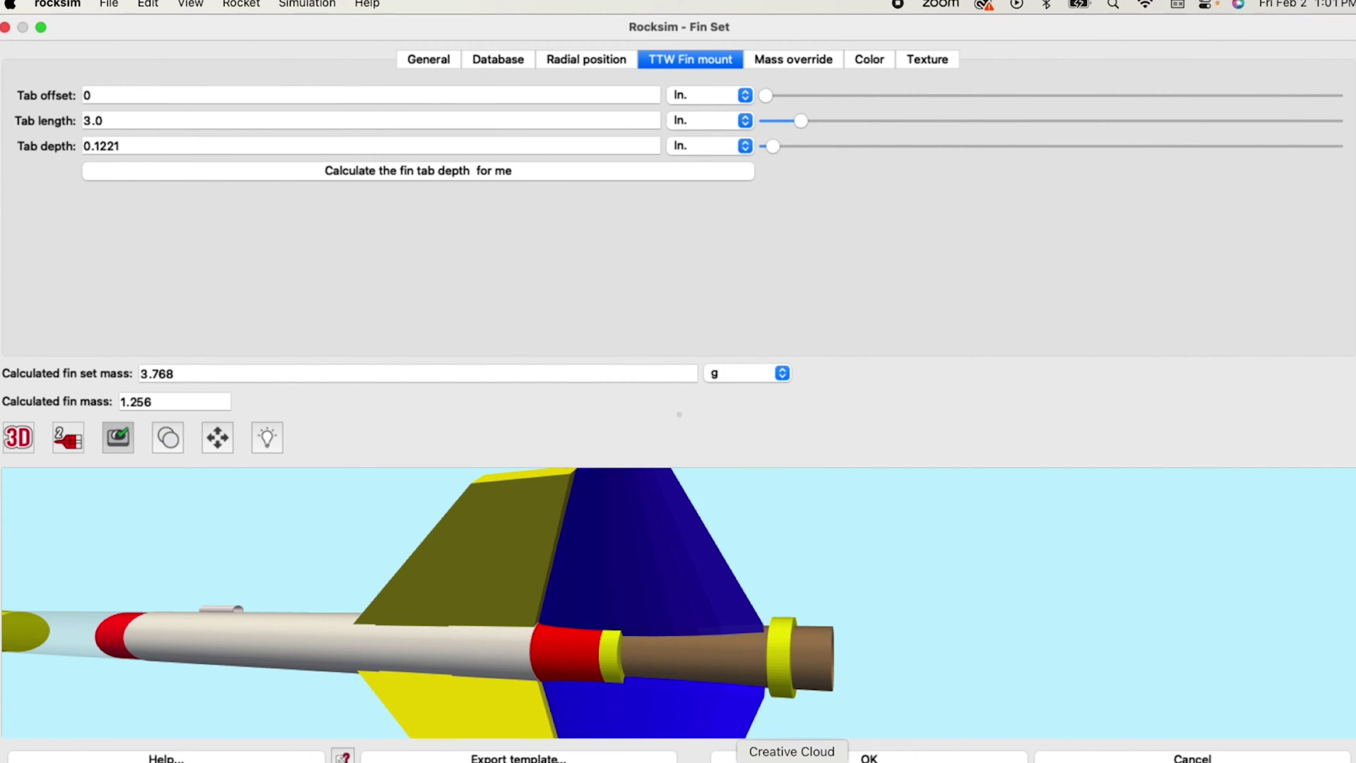
Step: Enlarge the 3D-Fin-in-slicer.mov QuickTime window to fill the screen and play the clip
left_click(747, 761)
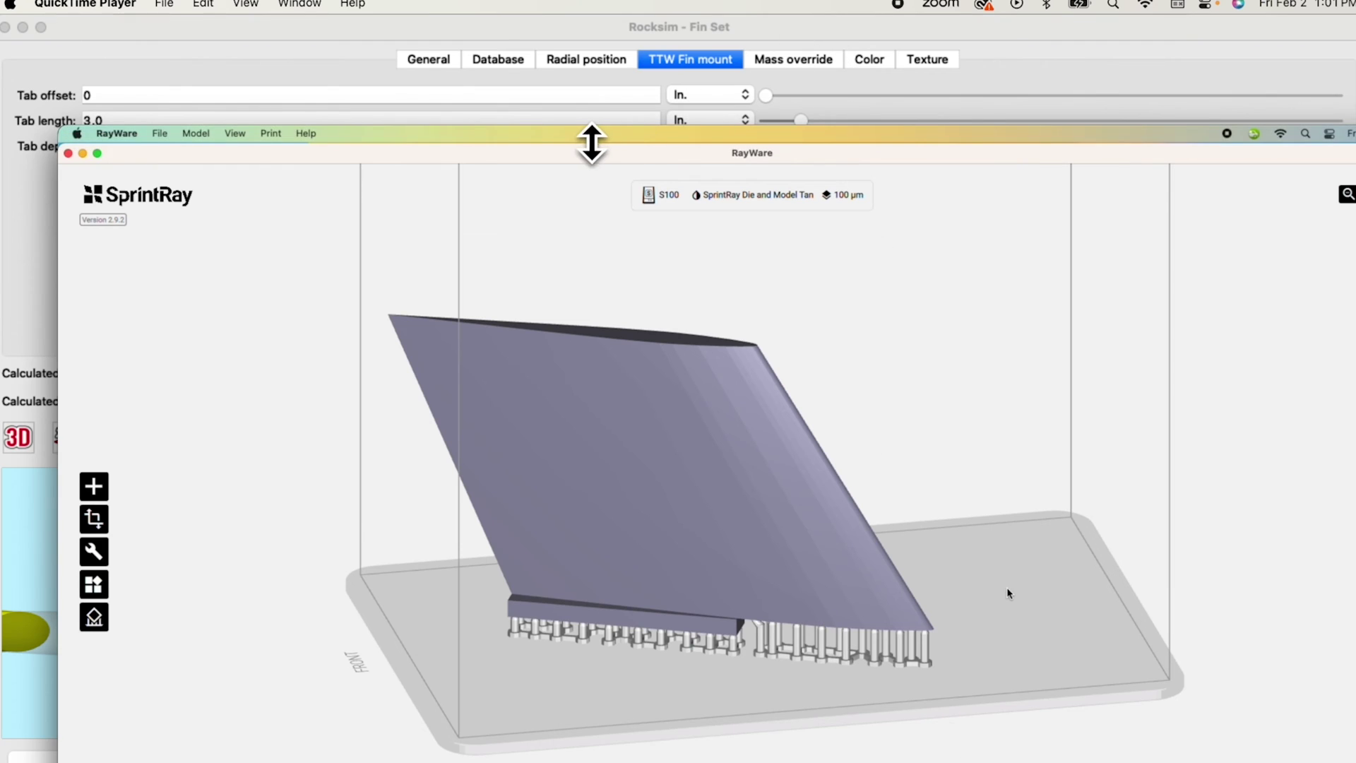
left_click_drag(583, 145, 521, 24)
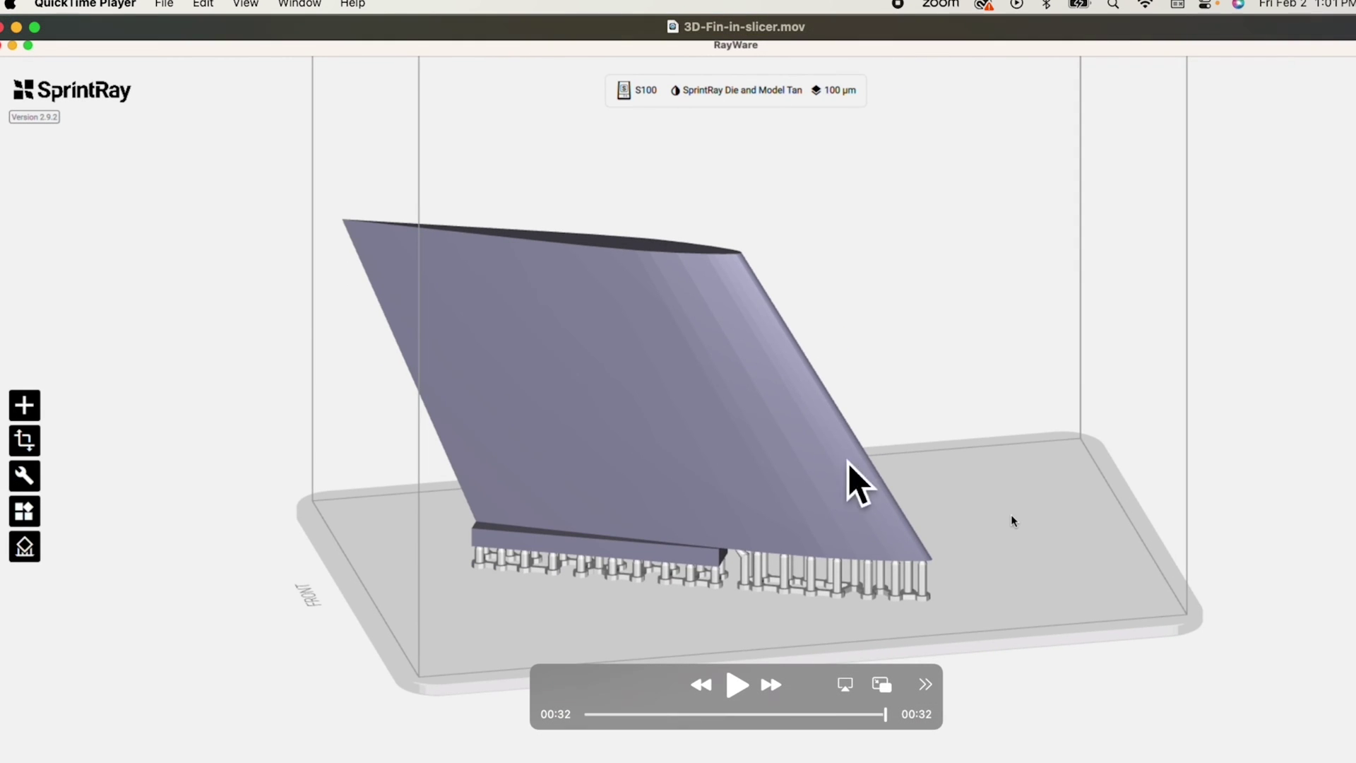
left_click(737, 685)
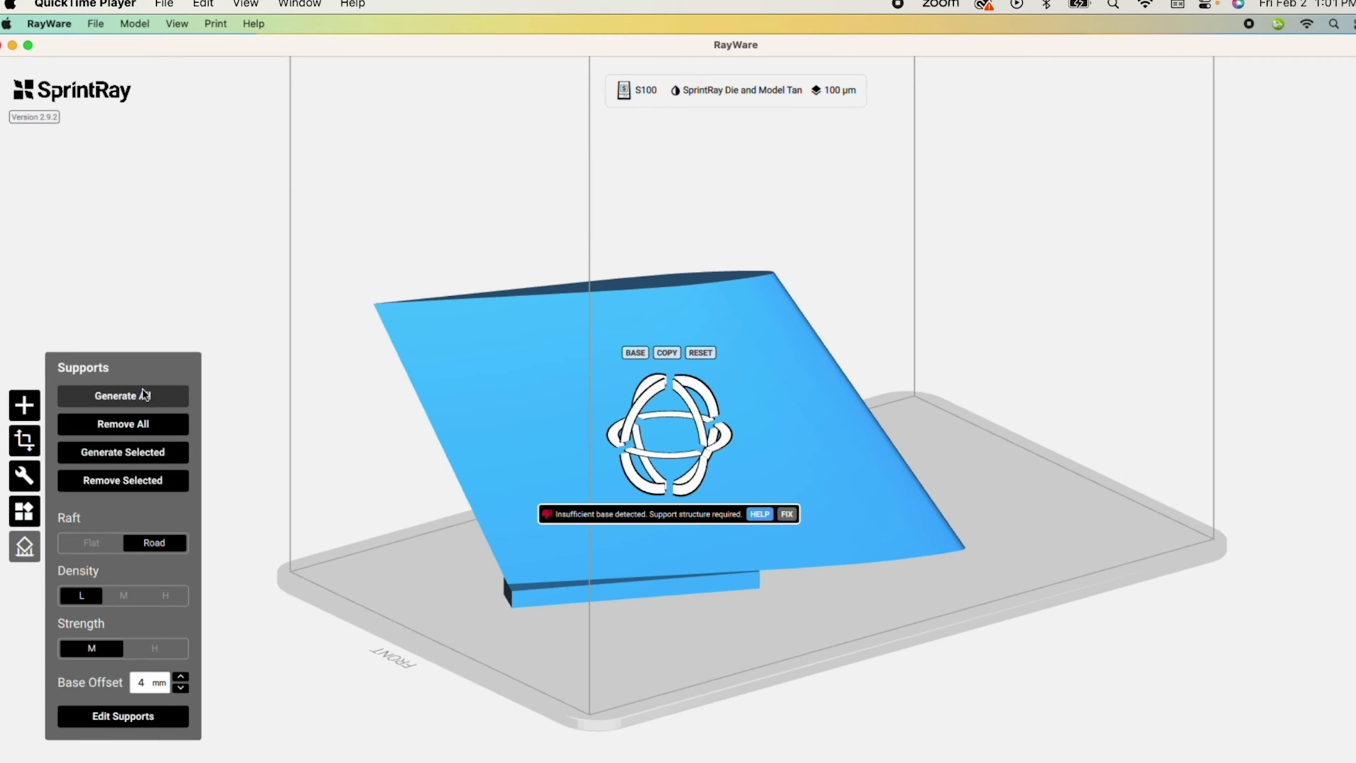
mouse_move(170, 405)
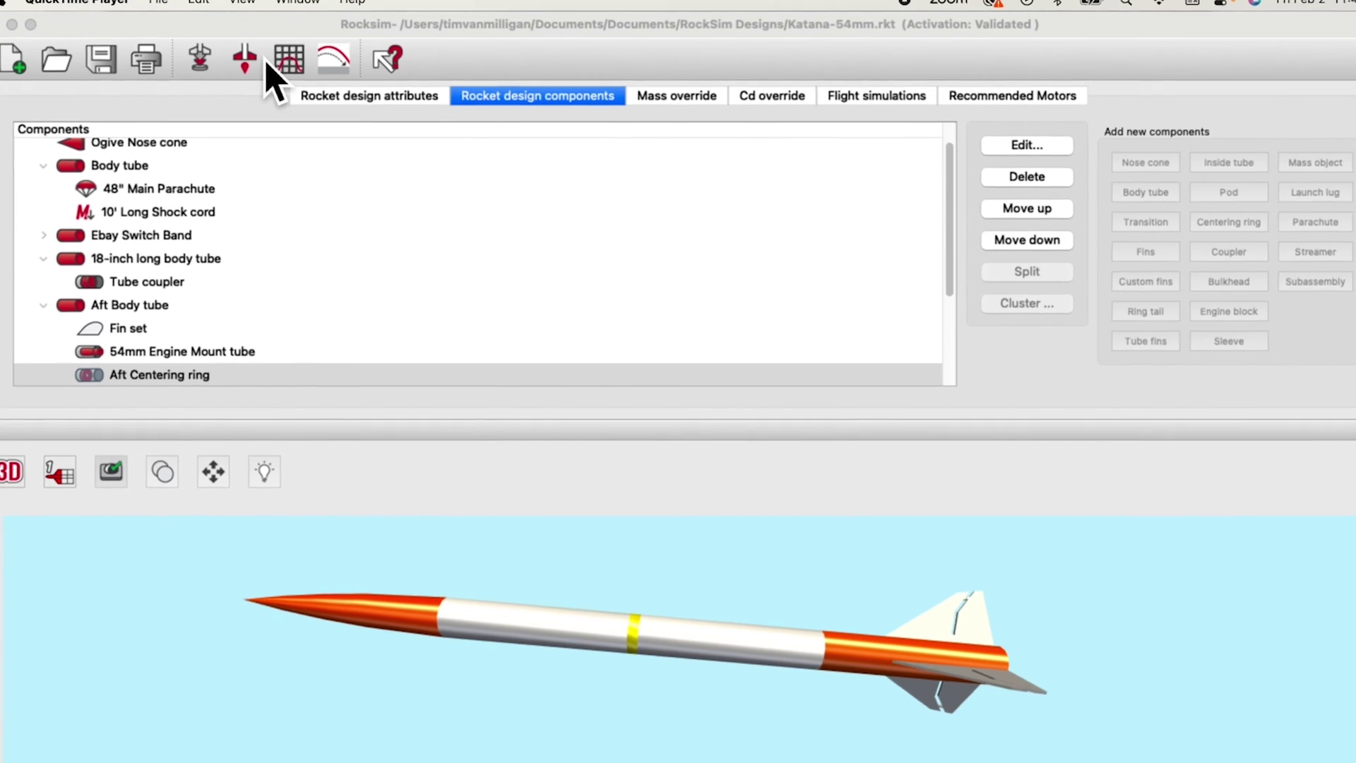
Step: Return to RockSim and open the Ejection Charge Calculator for the Katana-54mm design
left_click(272, 56)
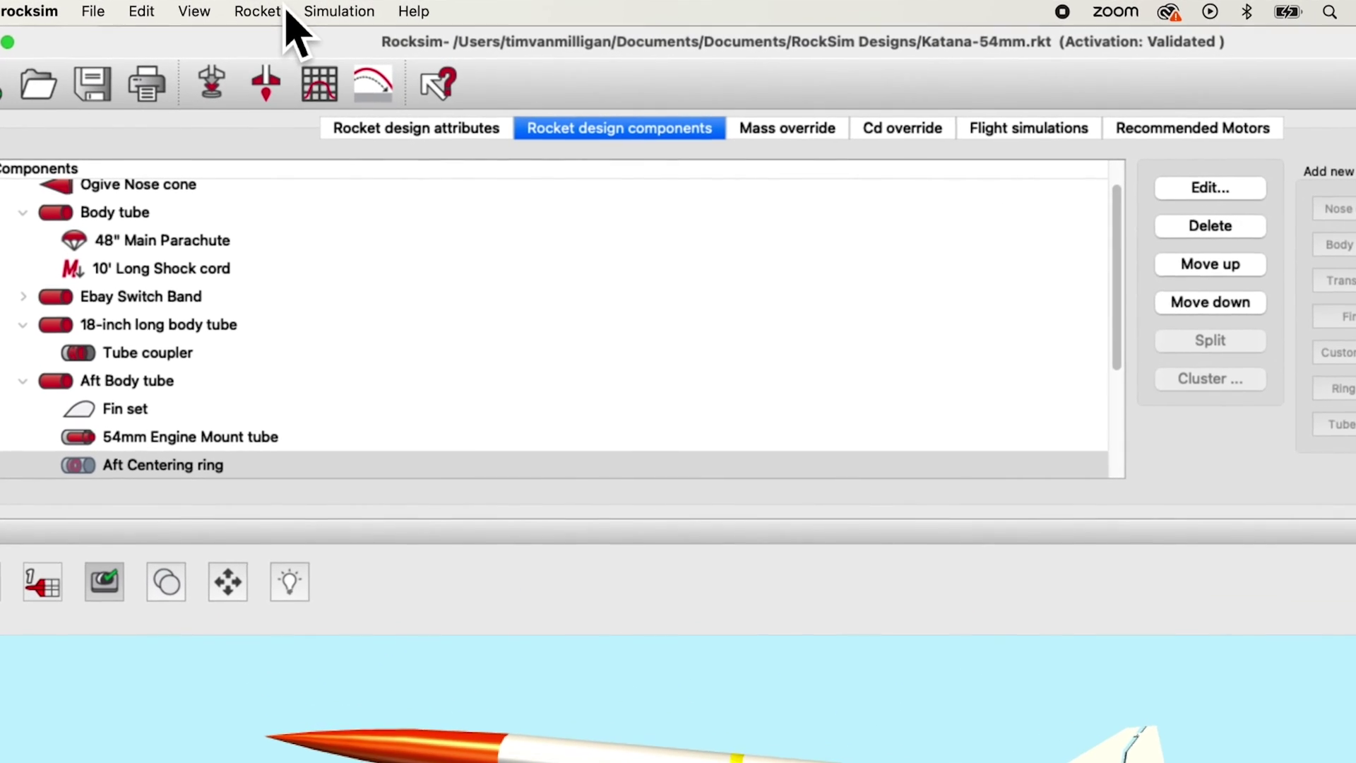
left_click(263, 11)
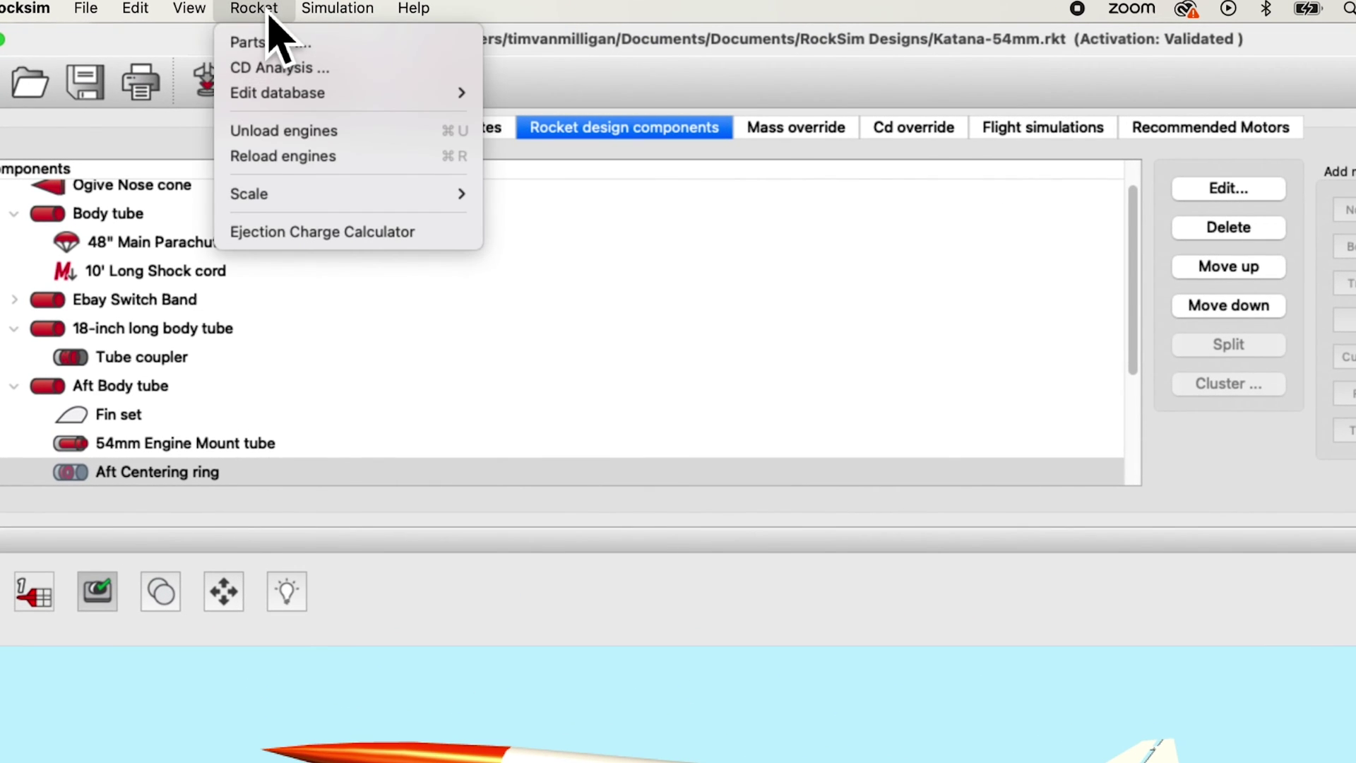
left_click(268, 234)
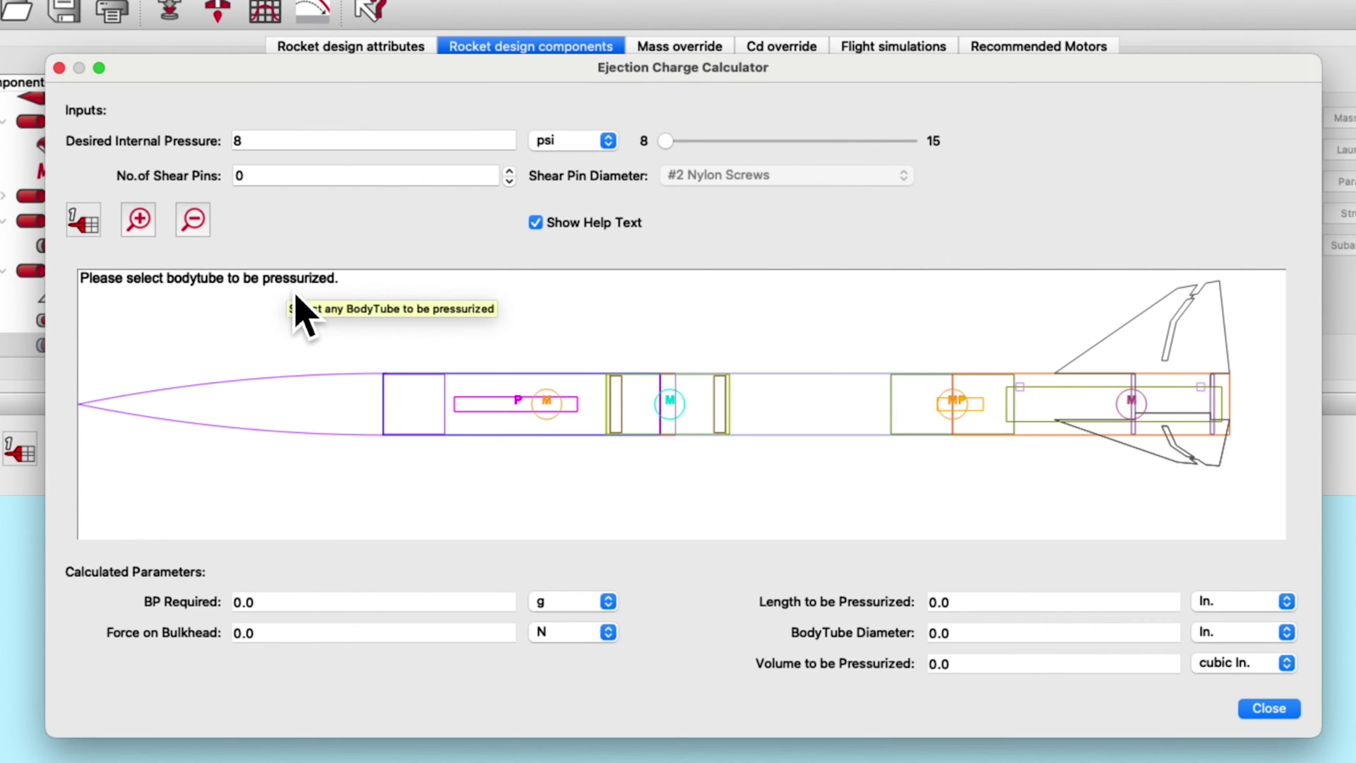
Step: Pressurize the forward body tube, trimming both ends to a 10.5378 in. section needing 0.52 g
left_click(512, 395)
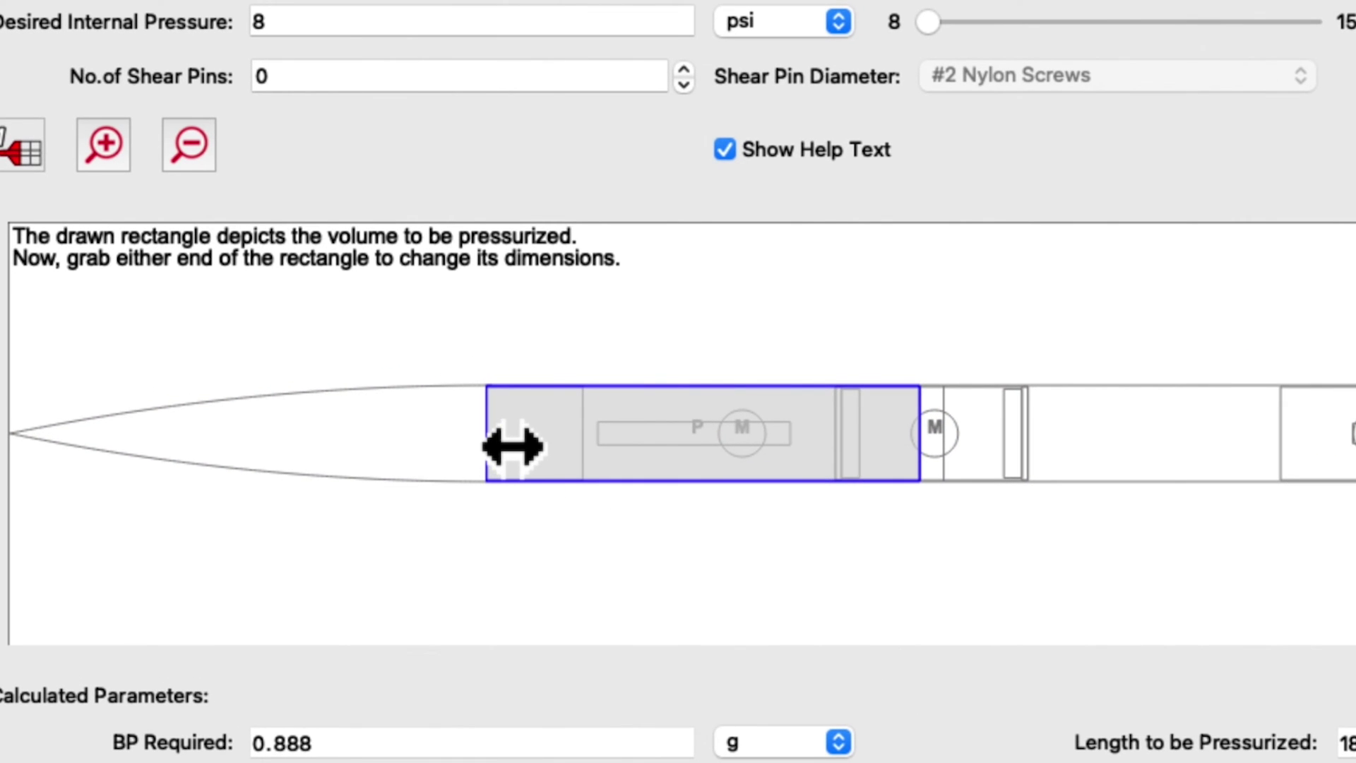
left_click_drag(512, 446, 605, 463)
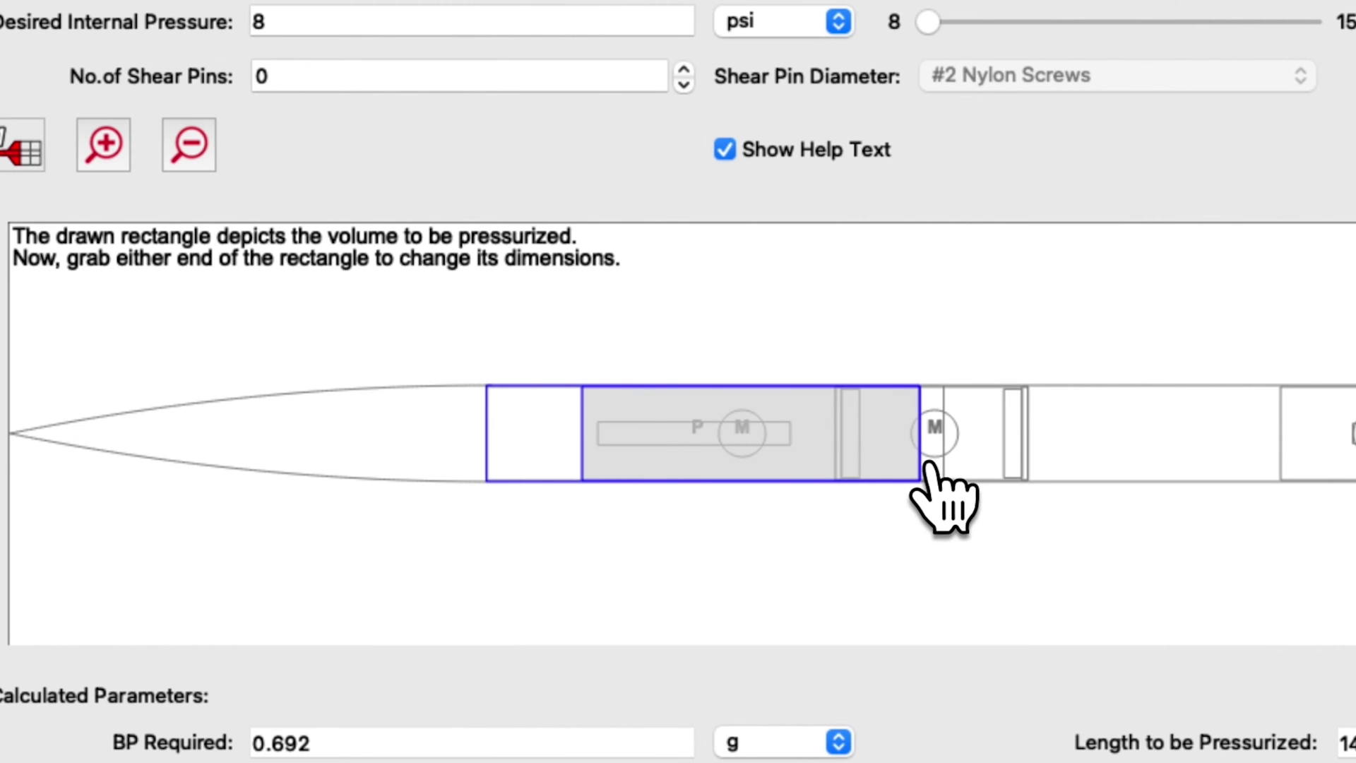
left_click_drag(940, 452, 858, 477)
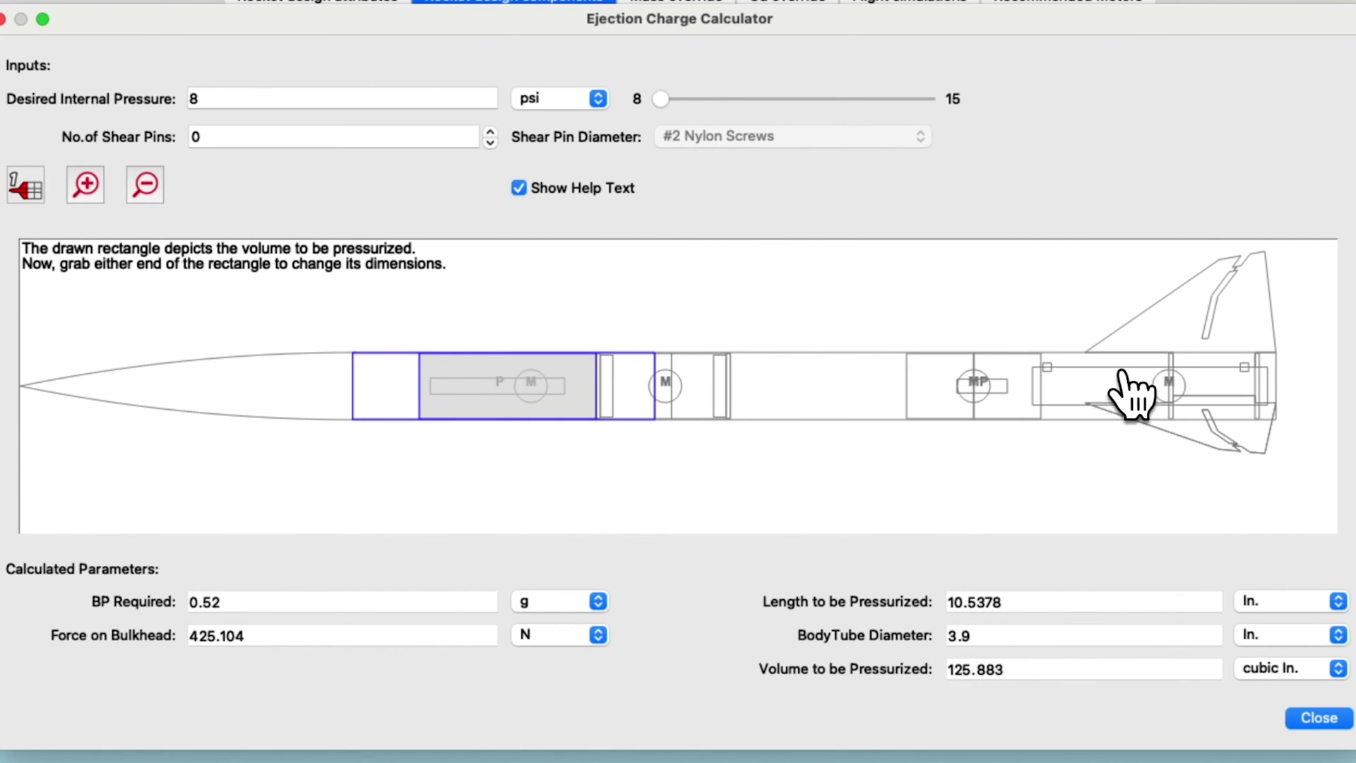
Step: Pressurize the aft body tube, extending the volume toward the fins and trimming its front
left_click(851, 400)
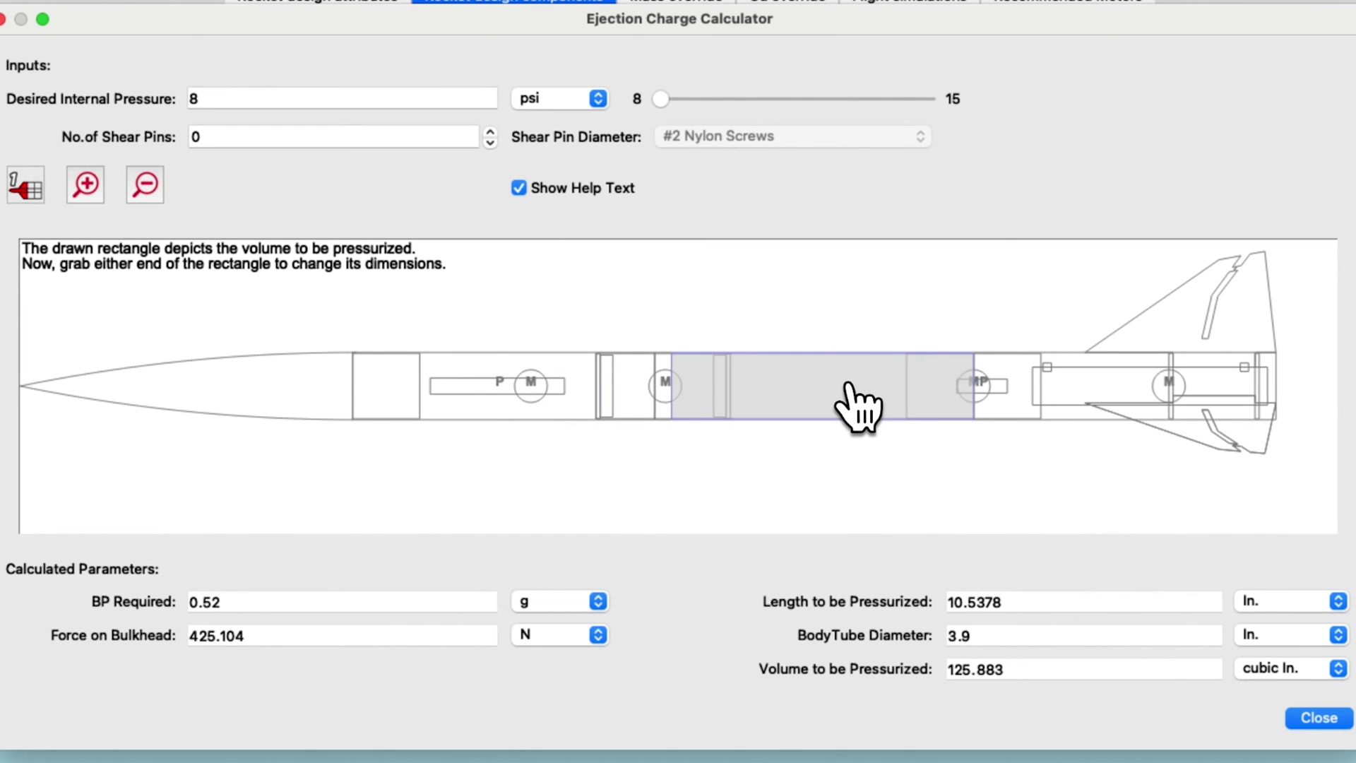
left_click_drag(990, 402, 1178, 424)
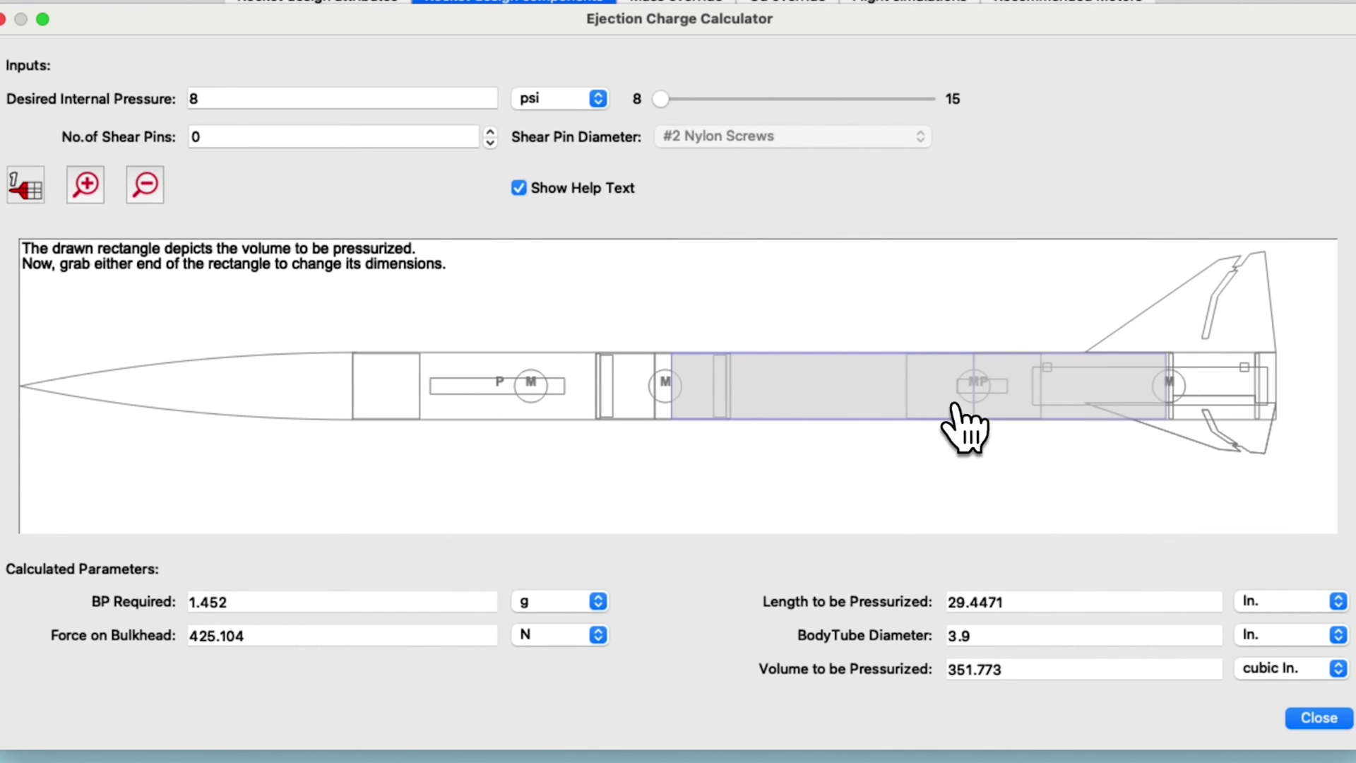
left_click_drag(687, 396, 748, 412)
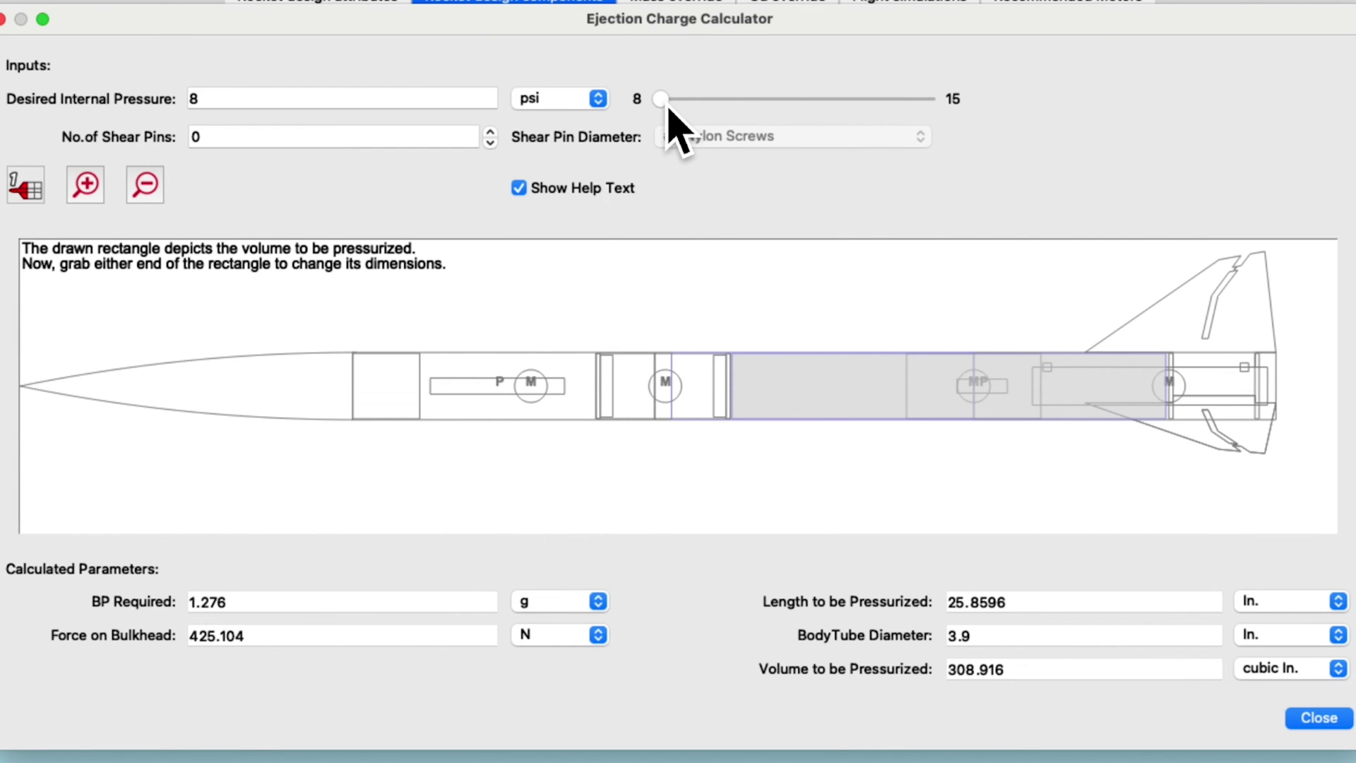
Step: Raise the desired pressure to 9 psi and set 3 shear pins
left_click_drag(667, 106, 705, 121)
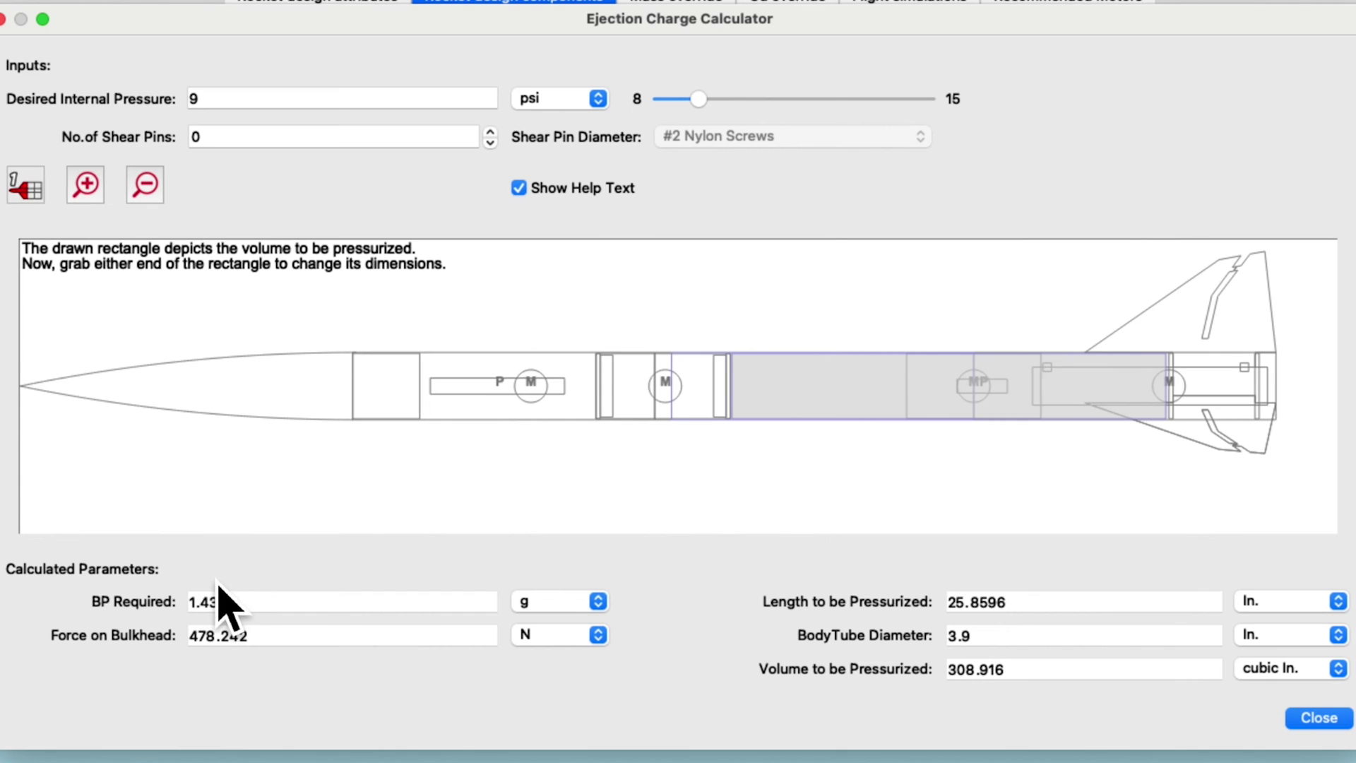
left_click(215, 137)
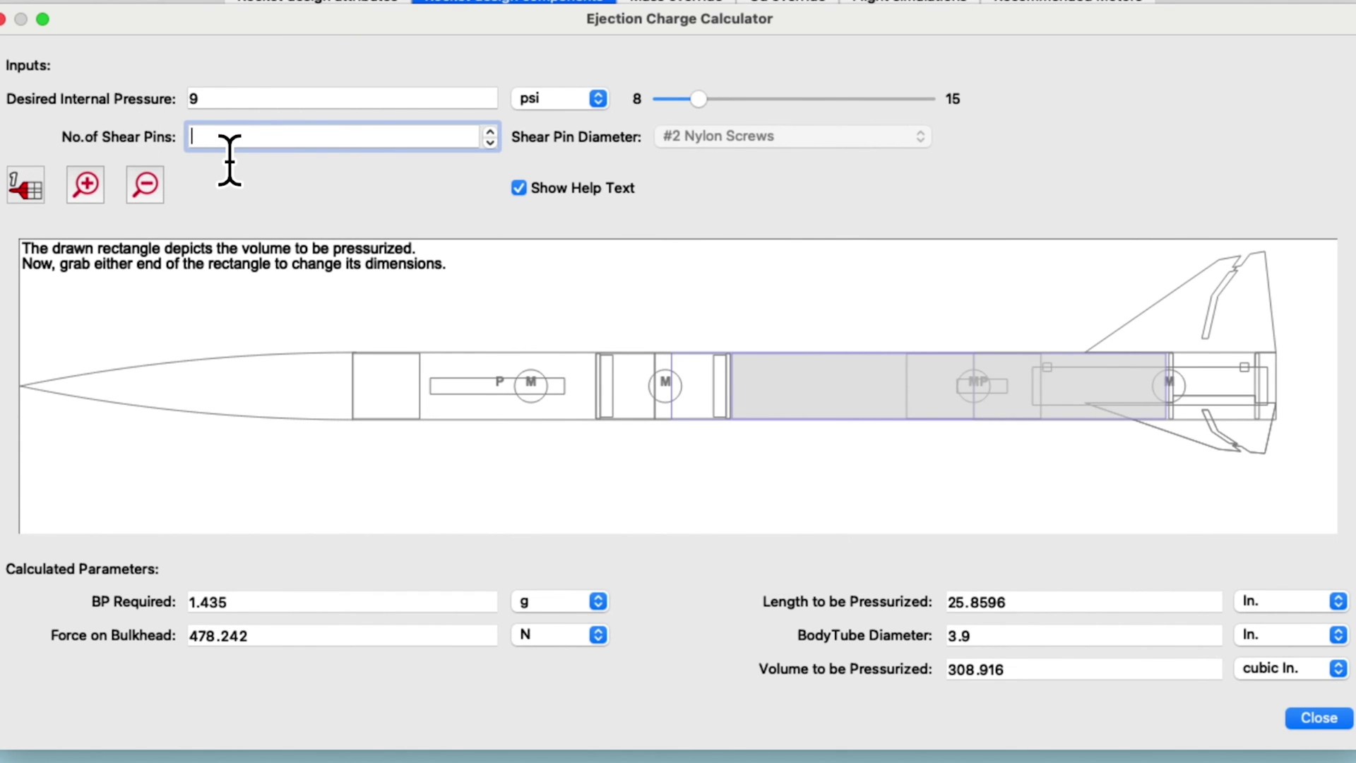
type("3")
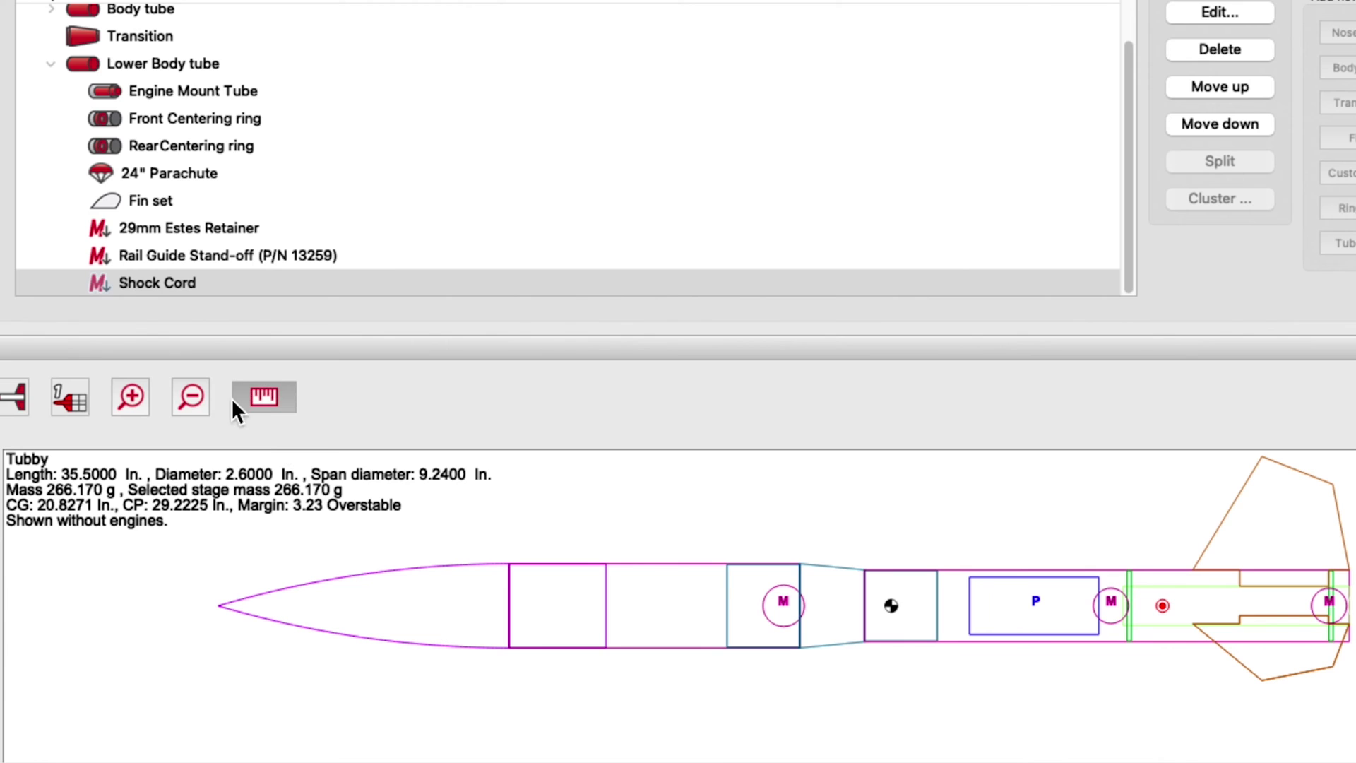
Step: Measure between two points on the body tube and display the distance as 9.367 cm
left_click(269, 400)
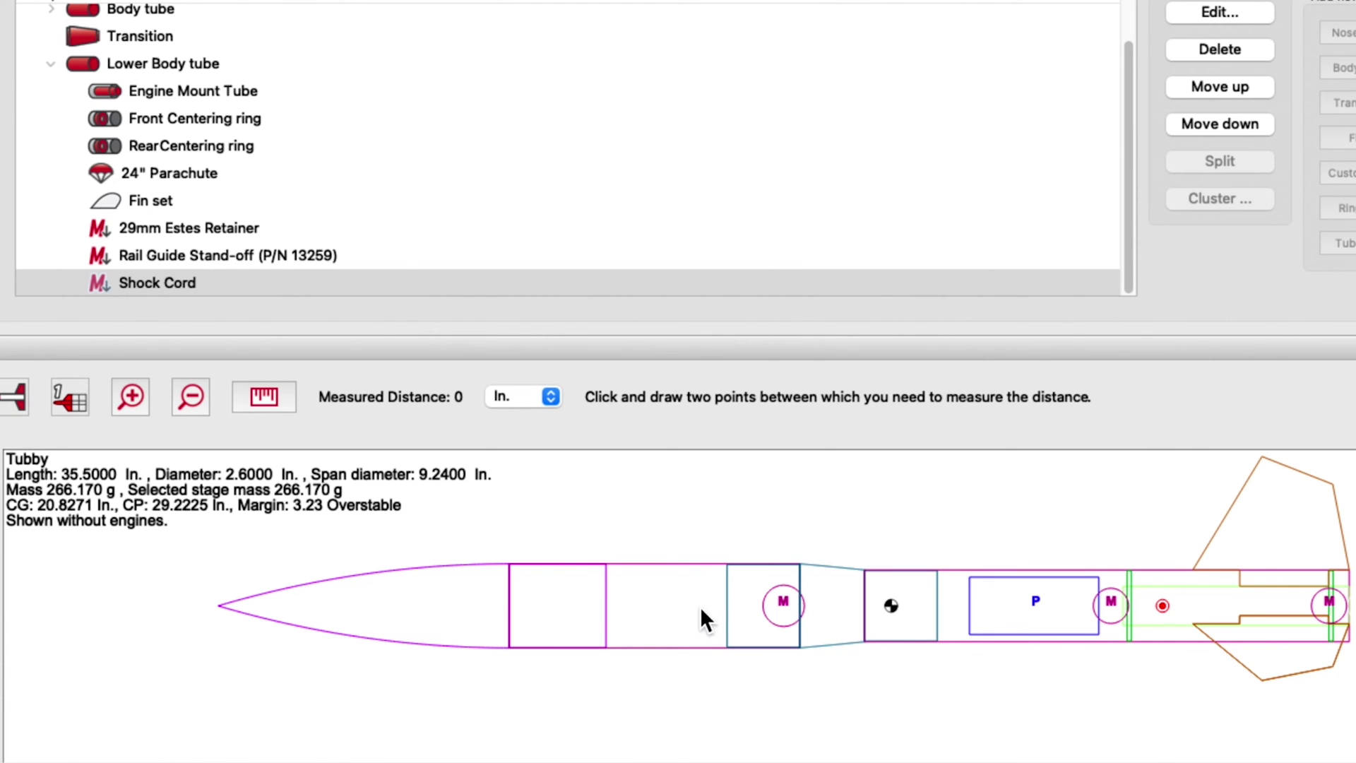
left_click(608, 595)
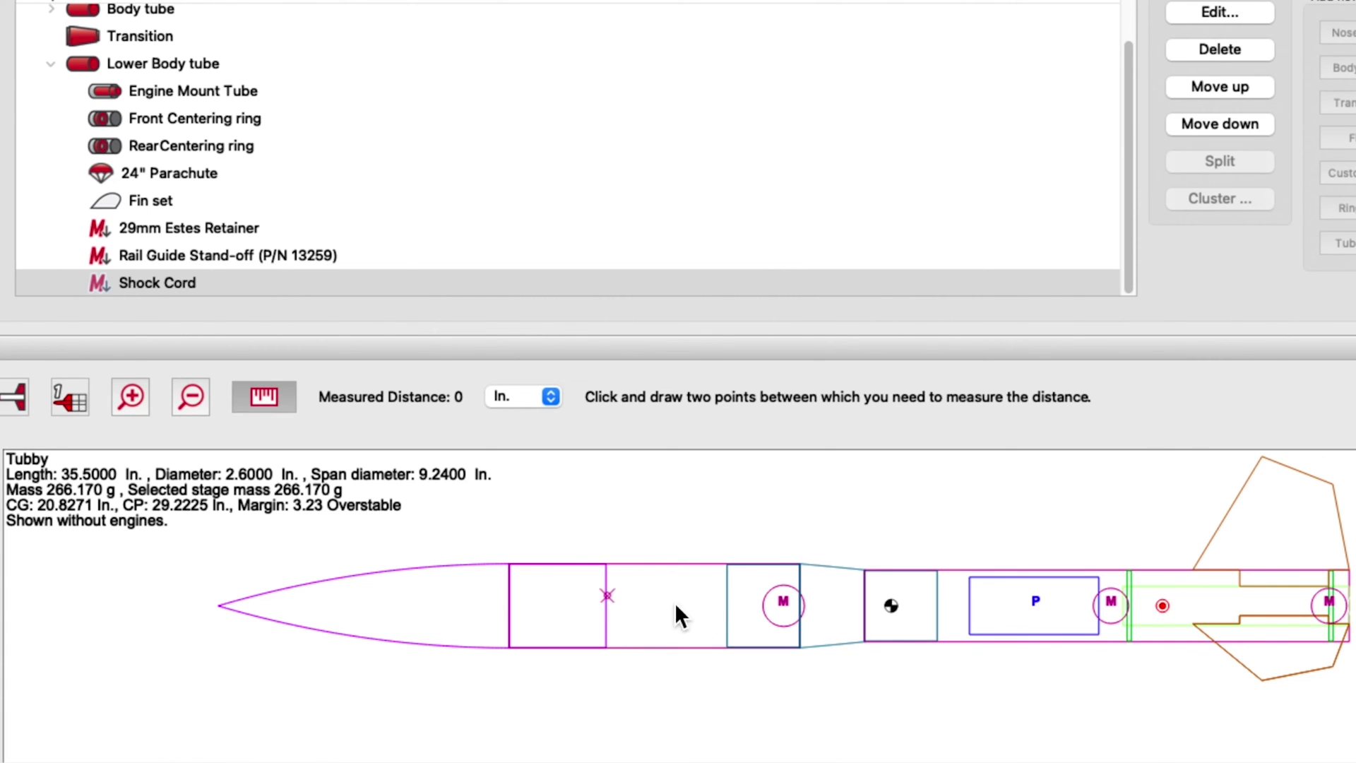
left_click(726, 594)
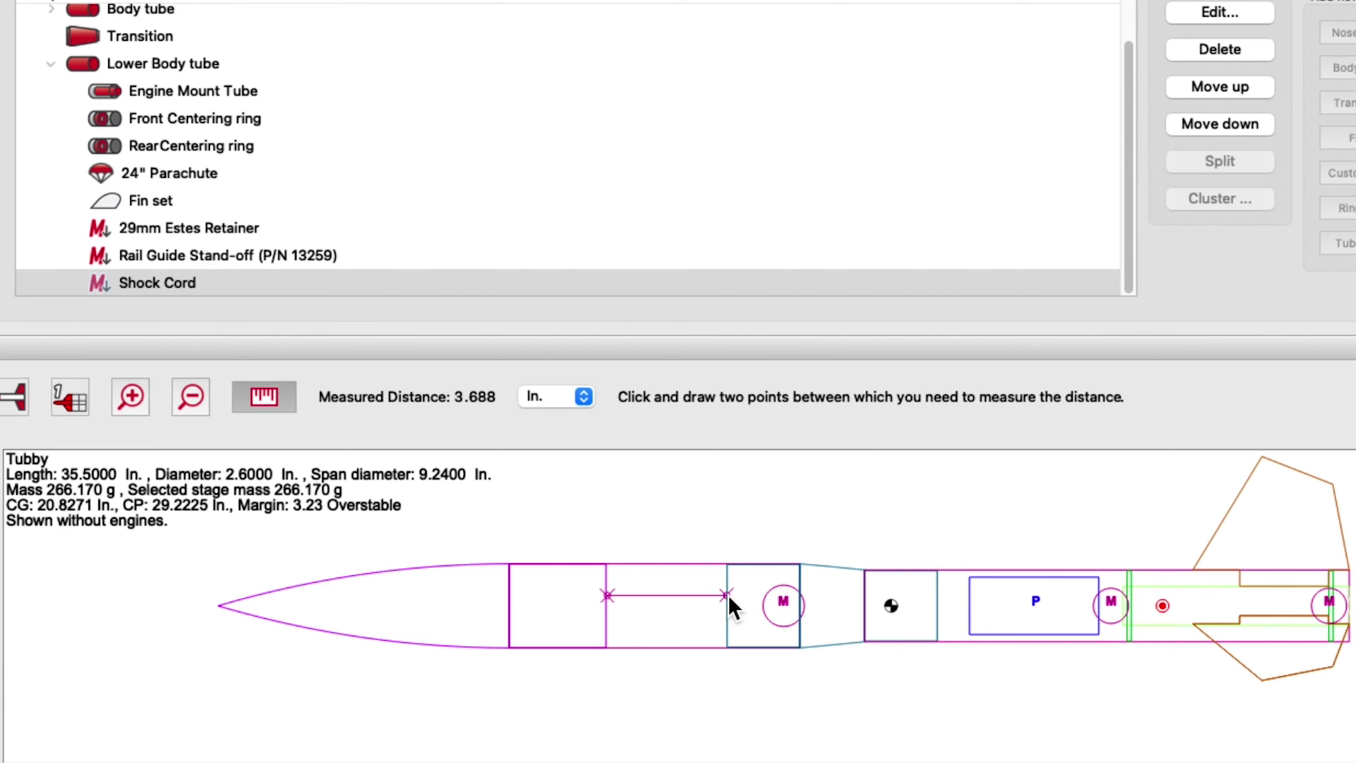
left_click(584, 397)
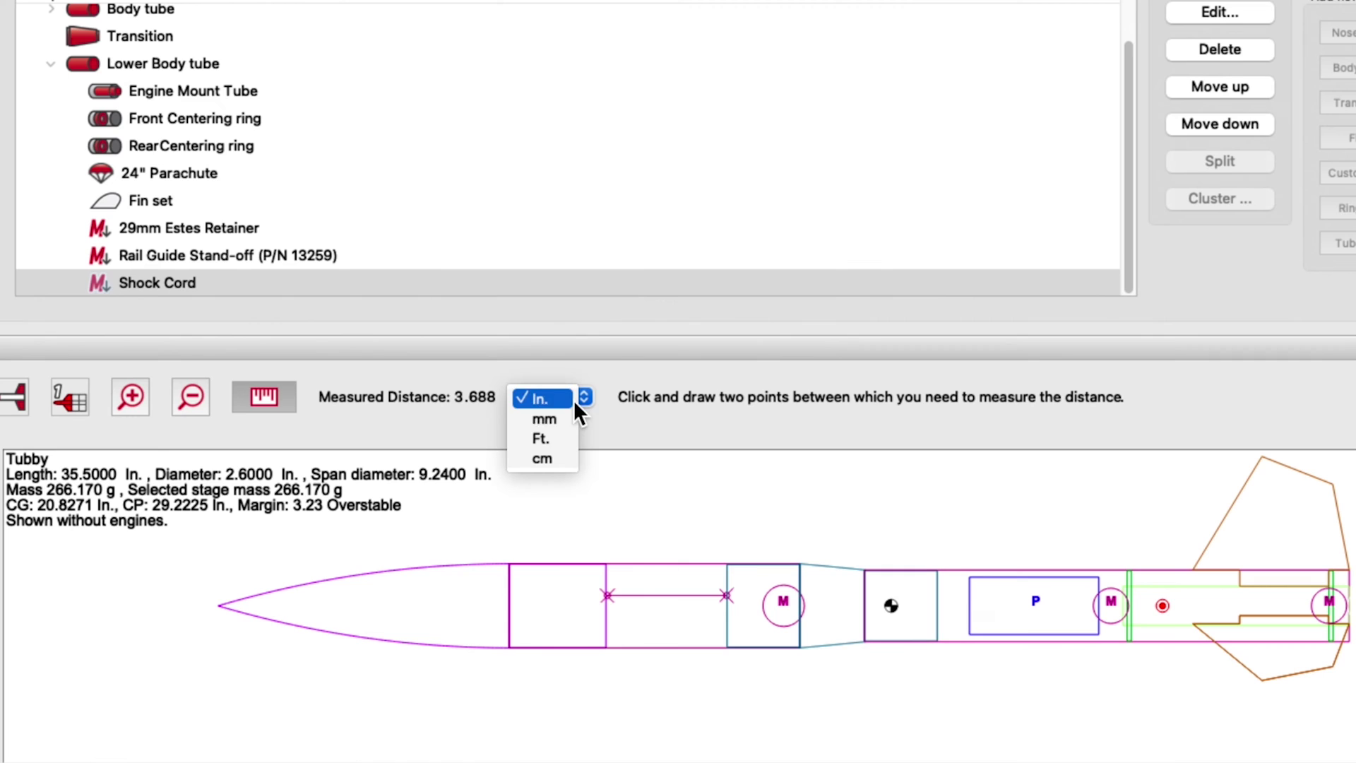
left_click(553, 458)
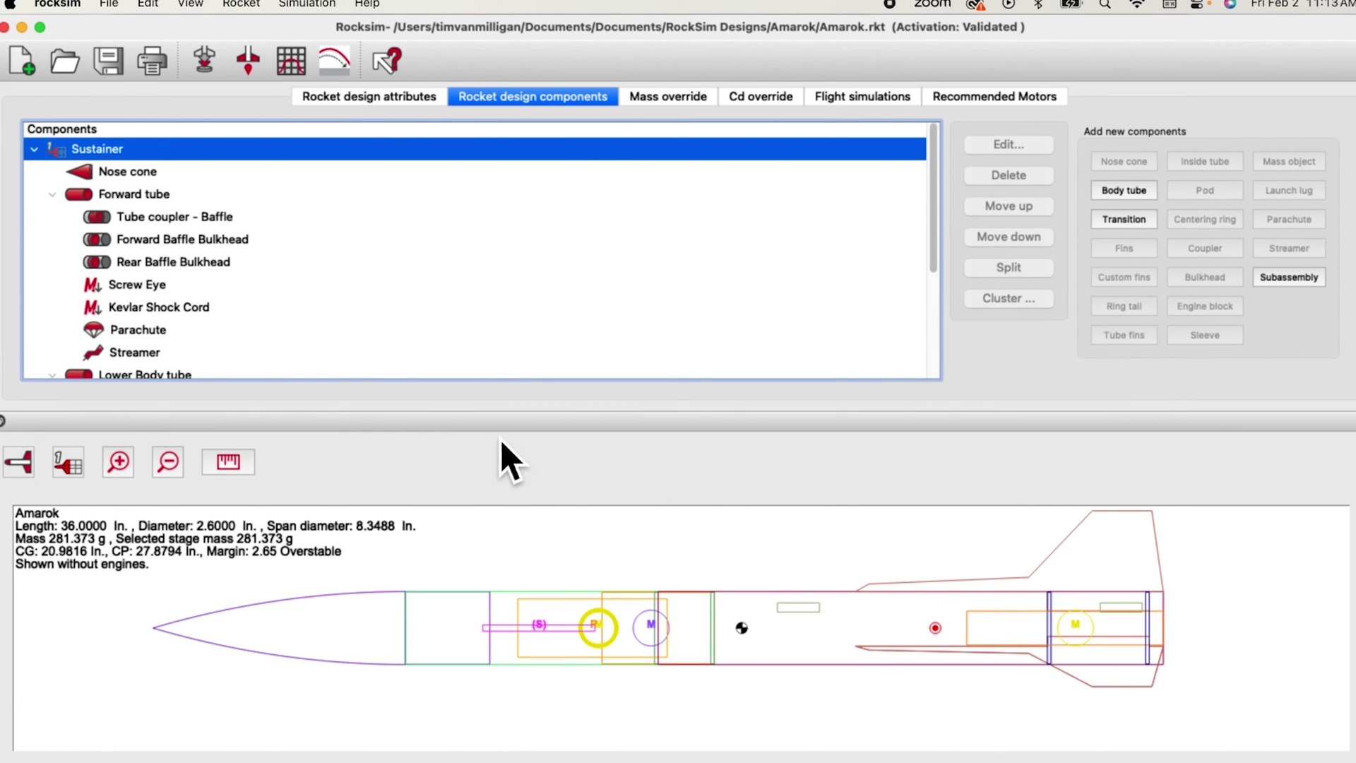
Step: Print a Placement Guide Wrap instead of rocket drawings and open it as a PDF preview
left_click(113, 6)
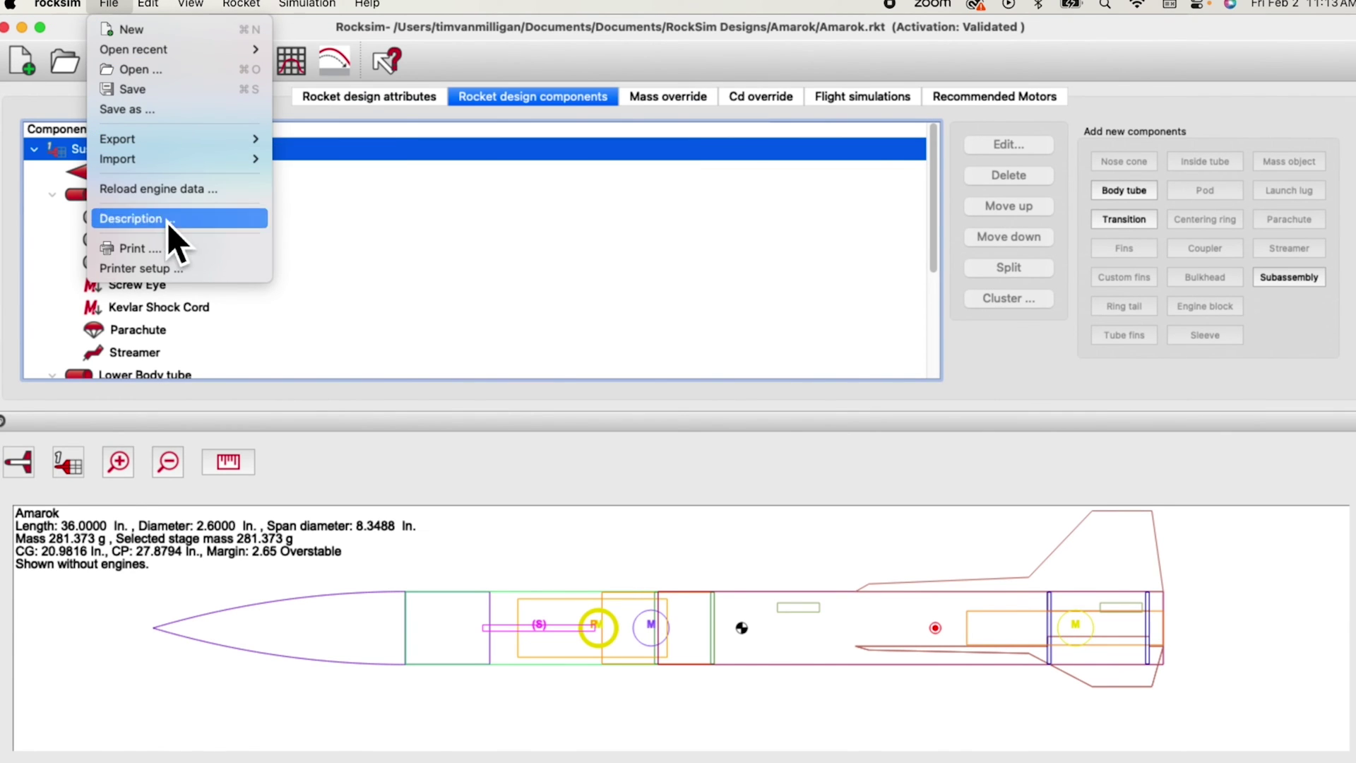
left_click(164, 250)
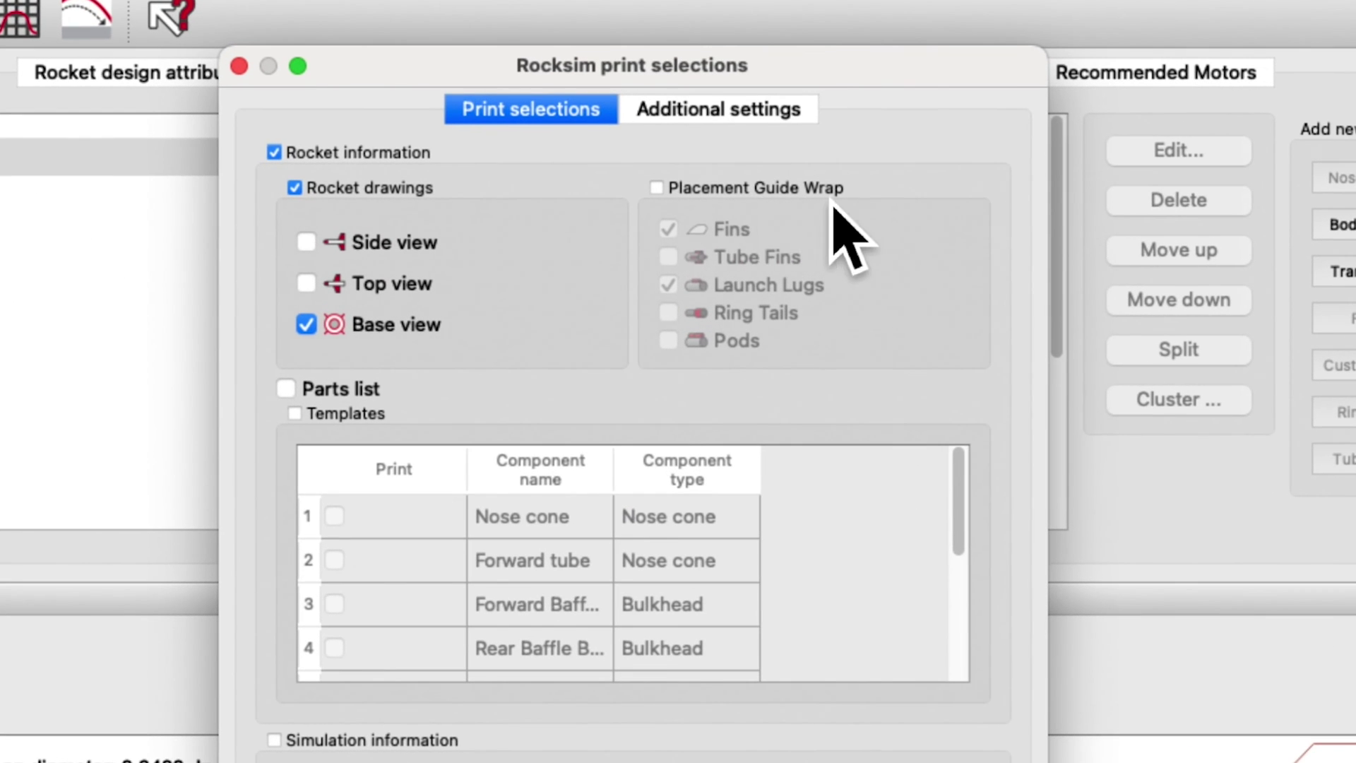
left_click(305, 192)
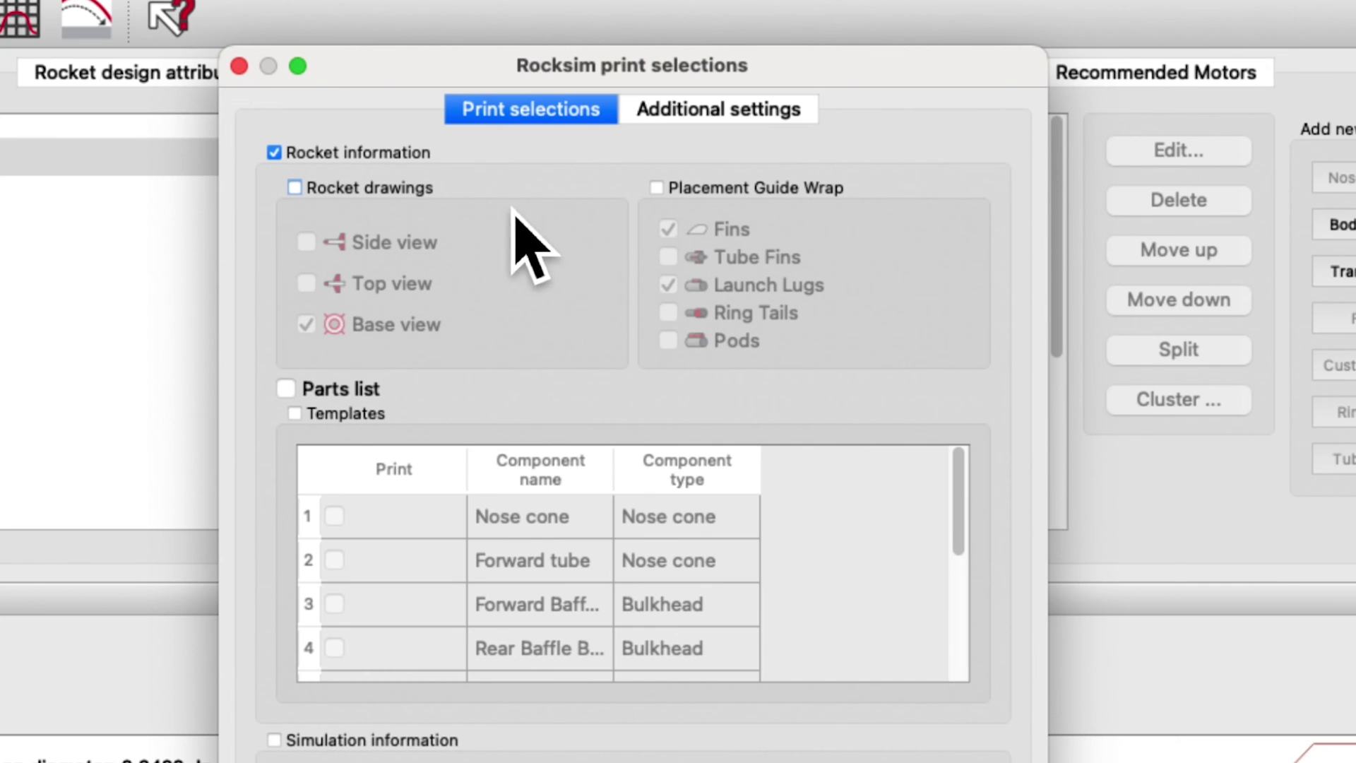
left_click(669, 198)
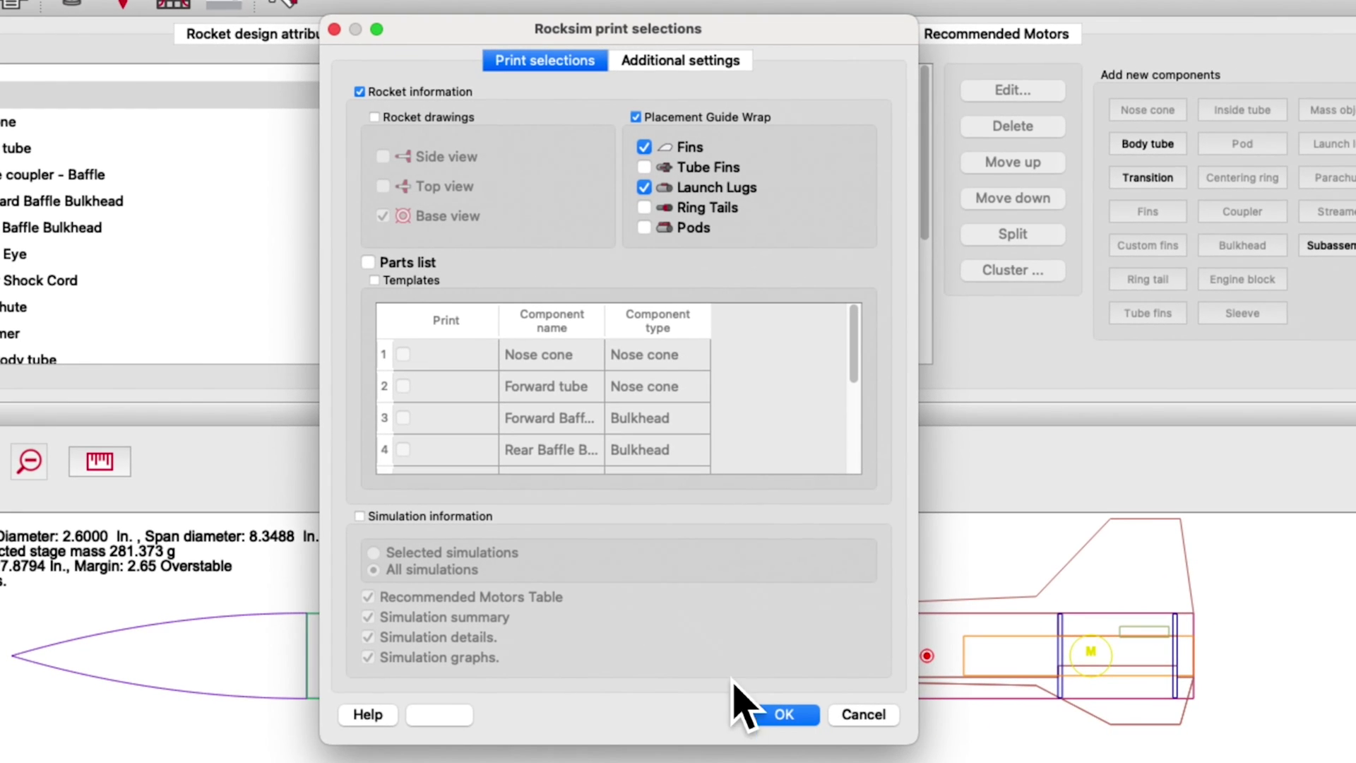
left_click(781, 717)
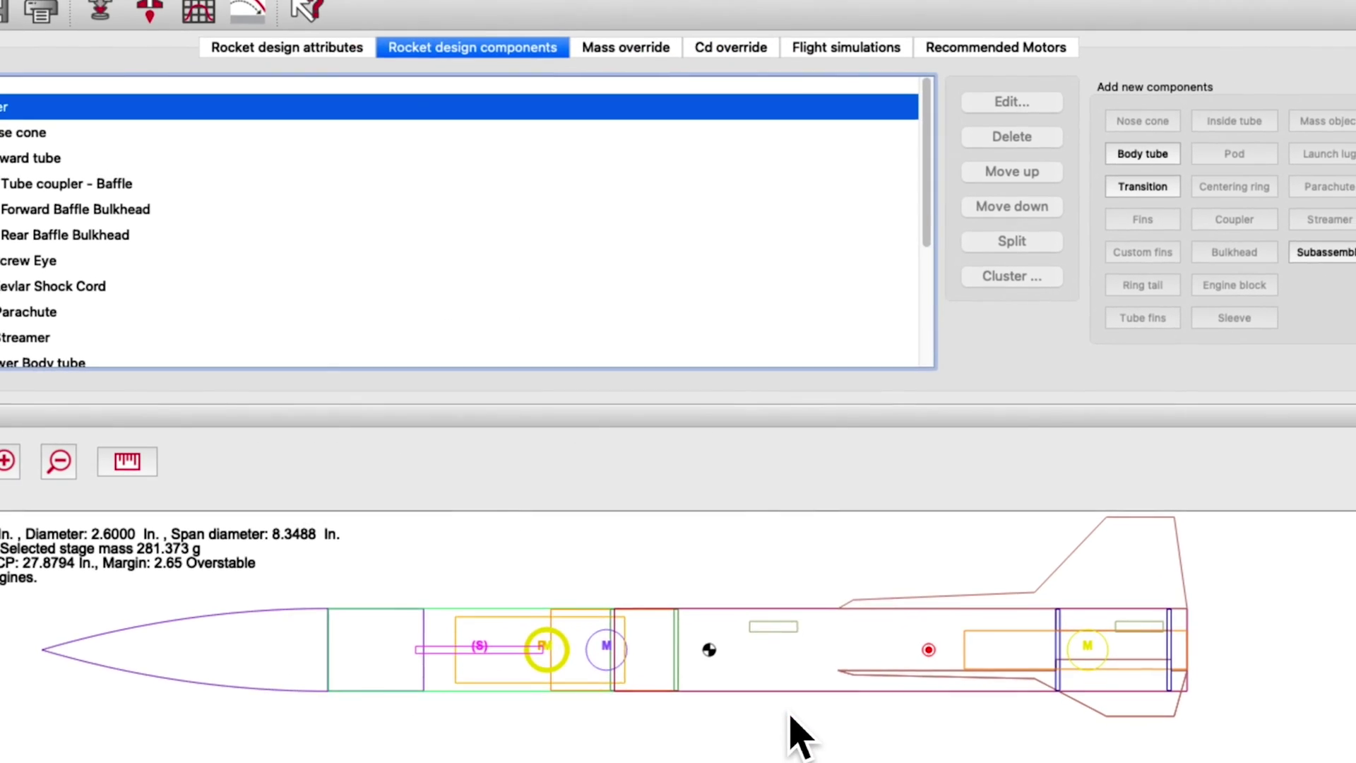
key("Return")
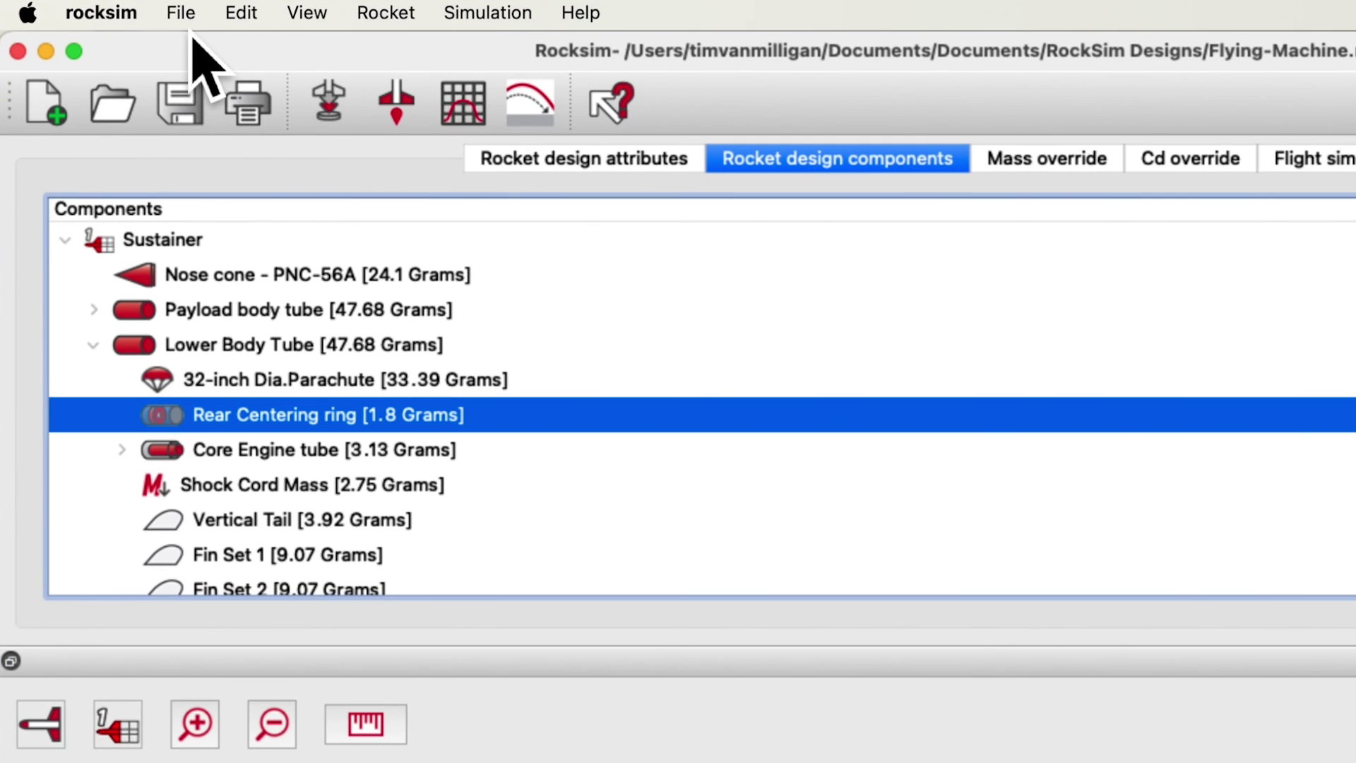
Step: Export the Flying Machine as a 100%-scale 2D model to the Desktop and view it in Illustrator
left_click(189, 15)
mouse_move(206, 230)
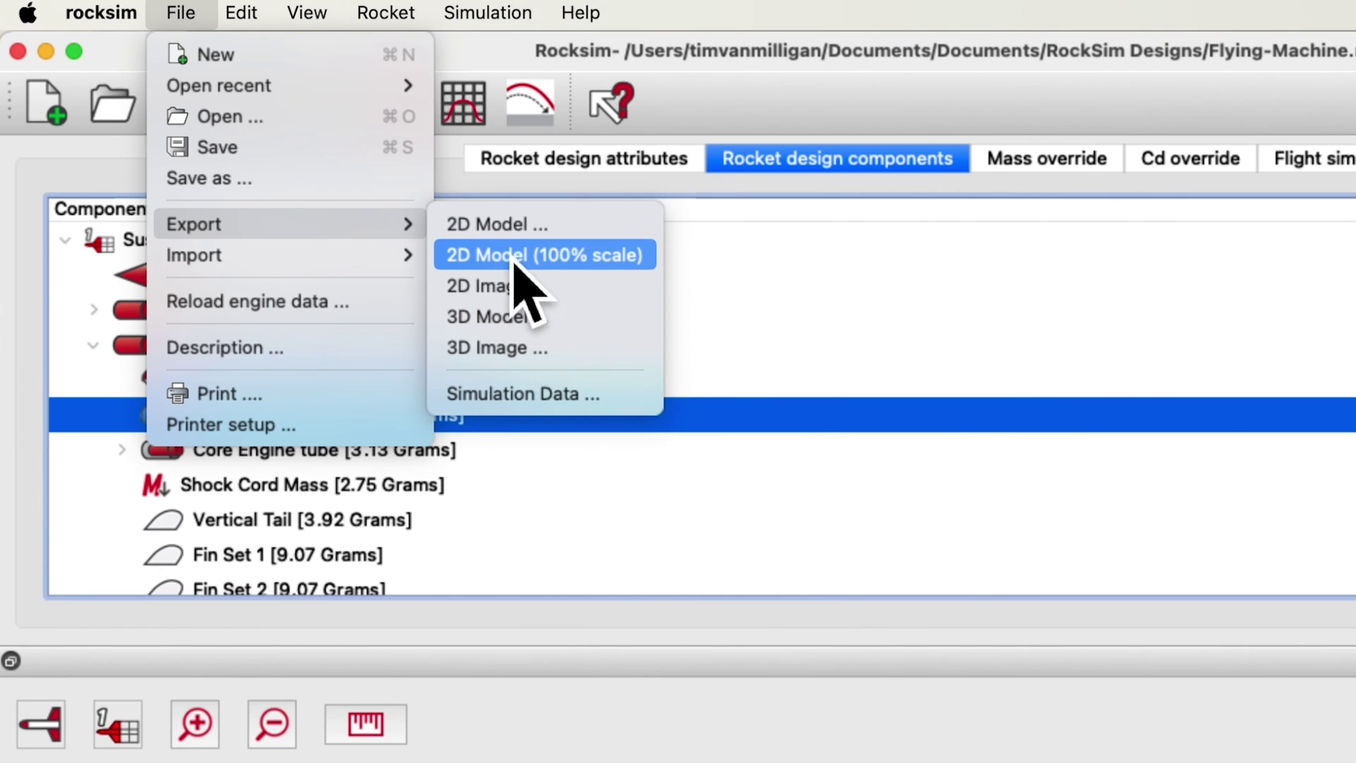
left_click(571, 256)
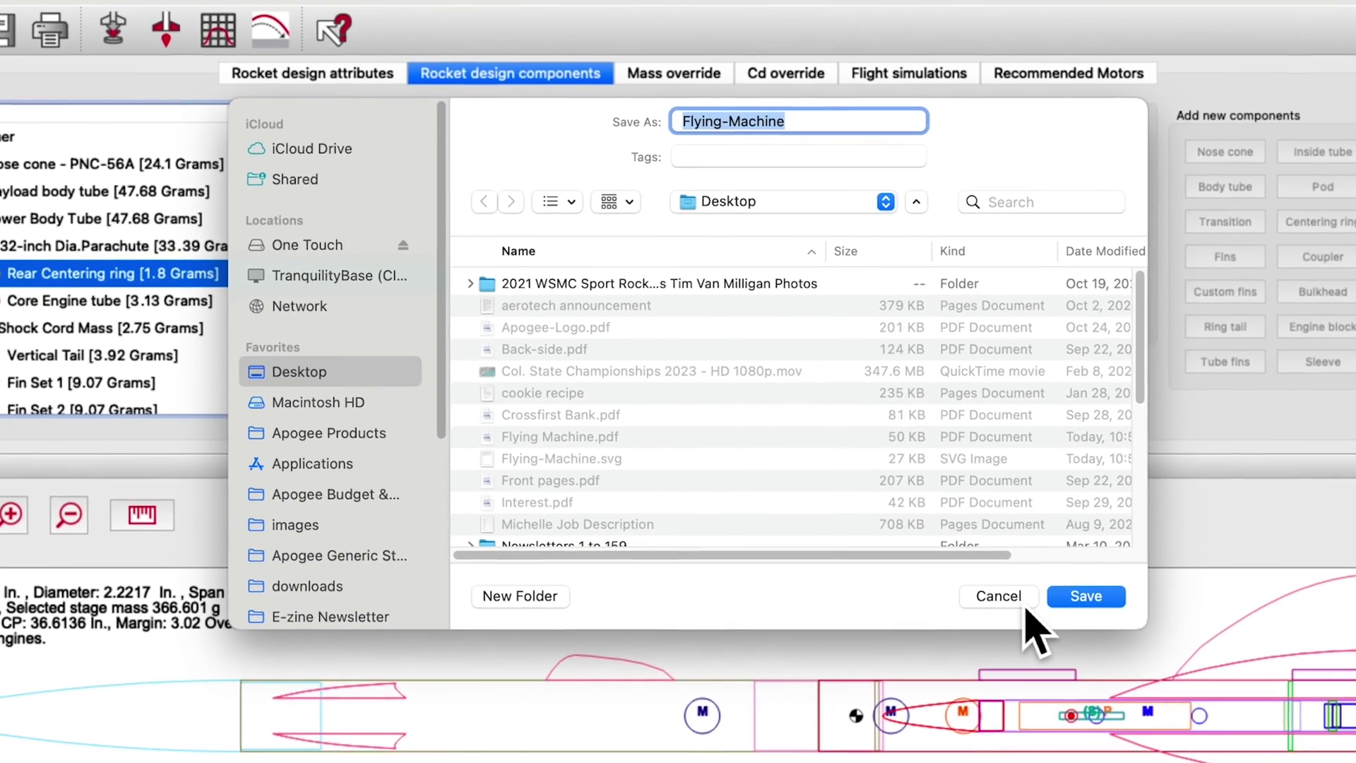
left_click(1035, 629)
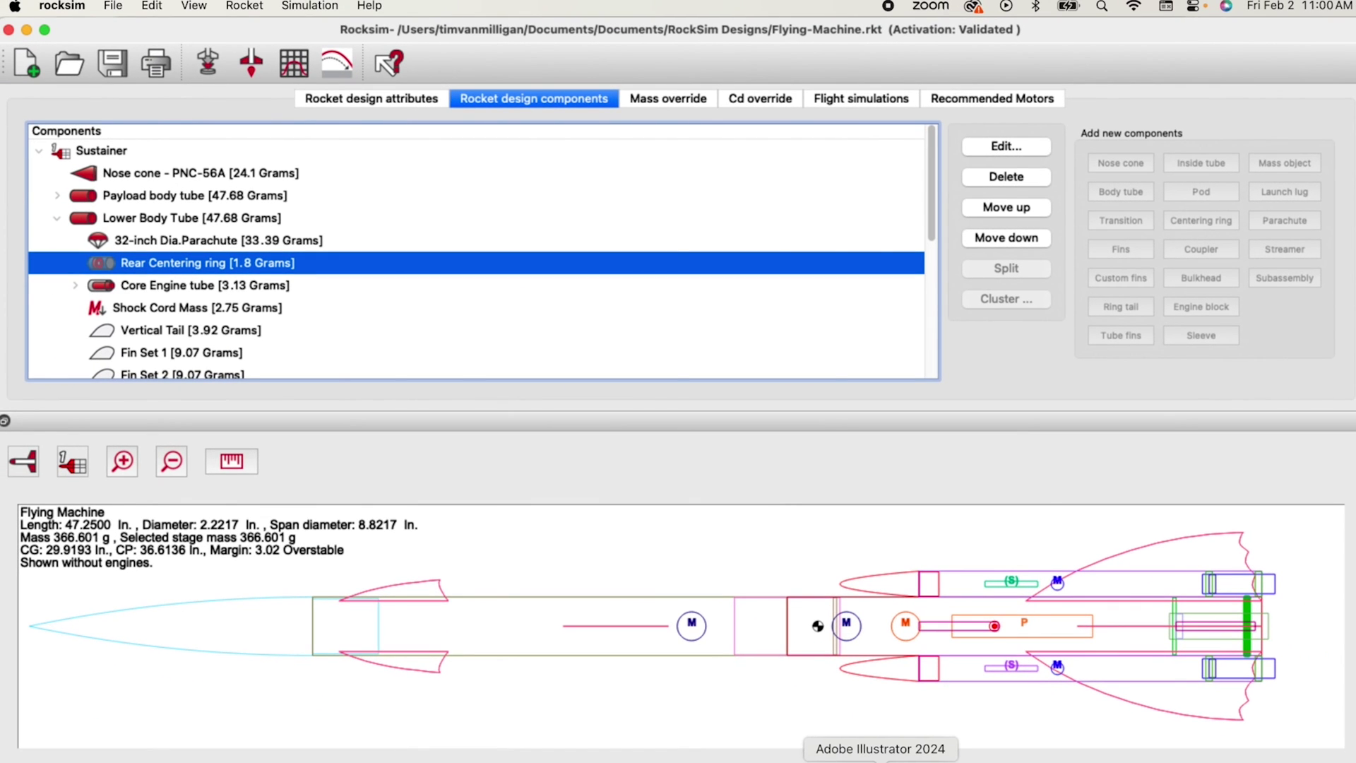
left_click(921, 759)
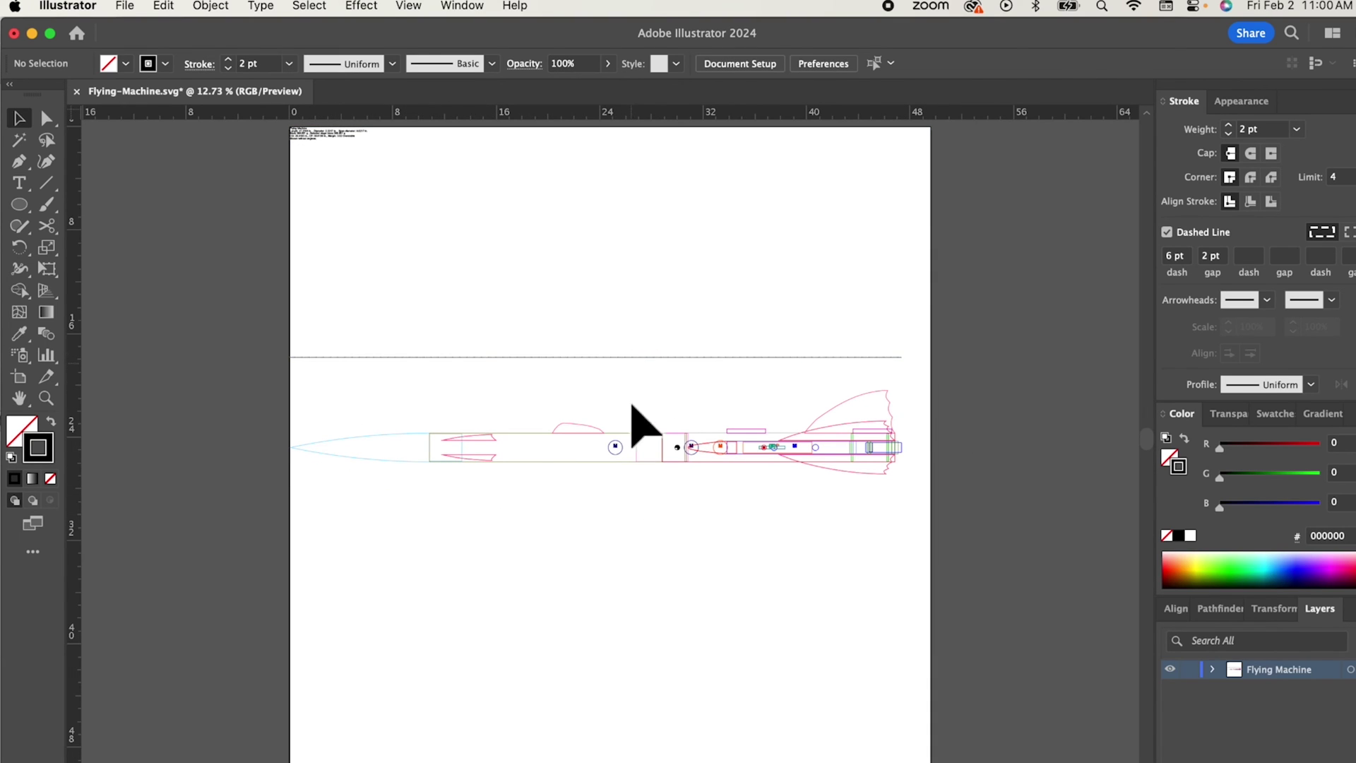
Step: Select the long horizontal dashed line and drag it down onto the rocket's centreline
scroll(643, 452, "up", 1)
scroll(627, 487, "up", 3)
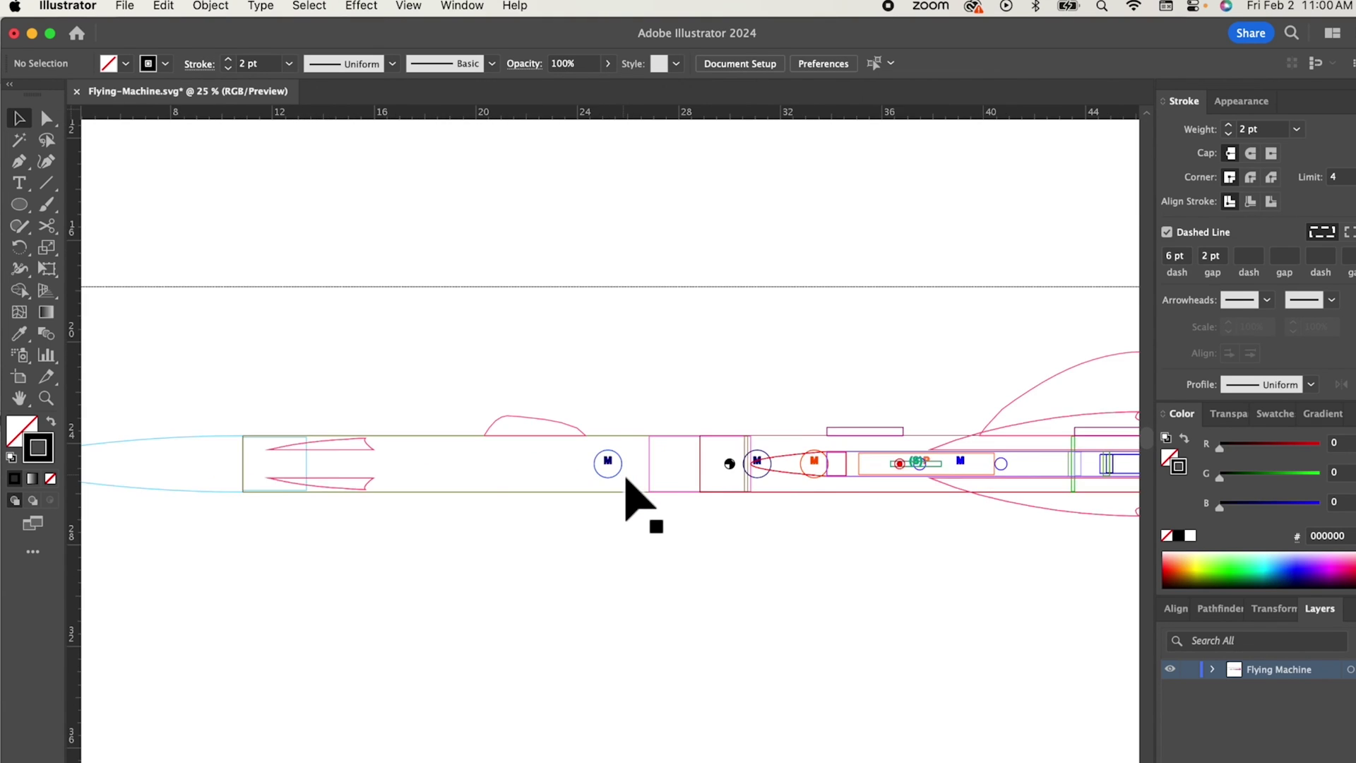
scroll(626, 487, "down", 2)
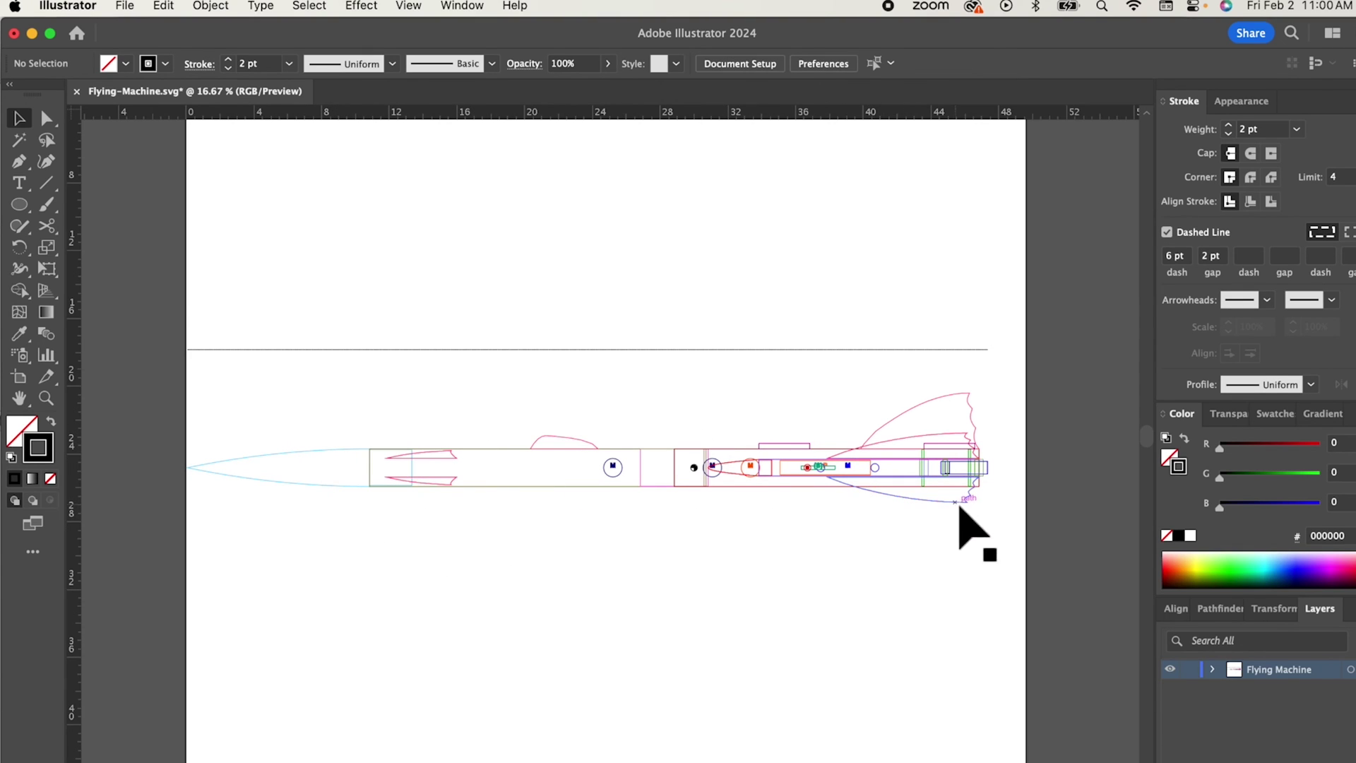
left_click(556, 350)
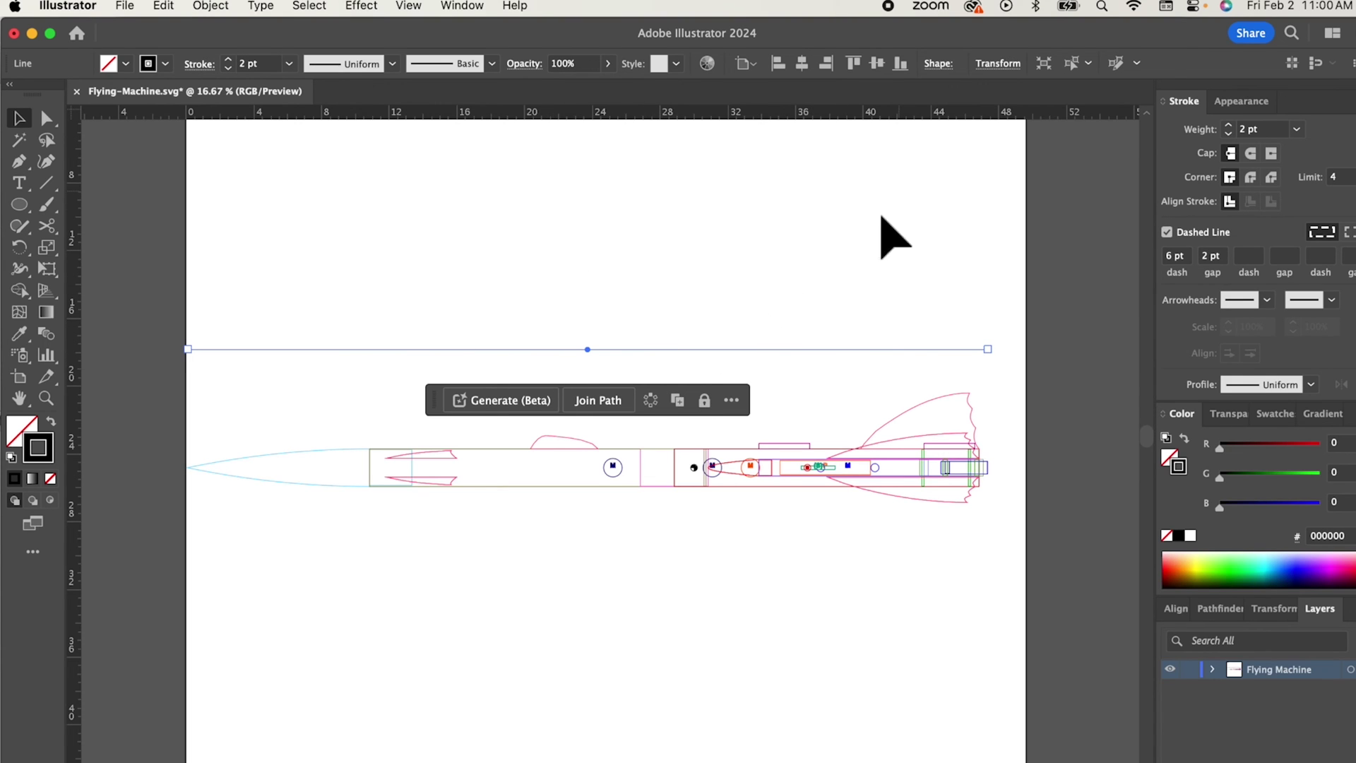
scroll(911, 452, "up", 1)
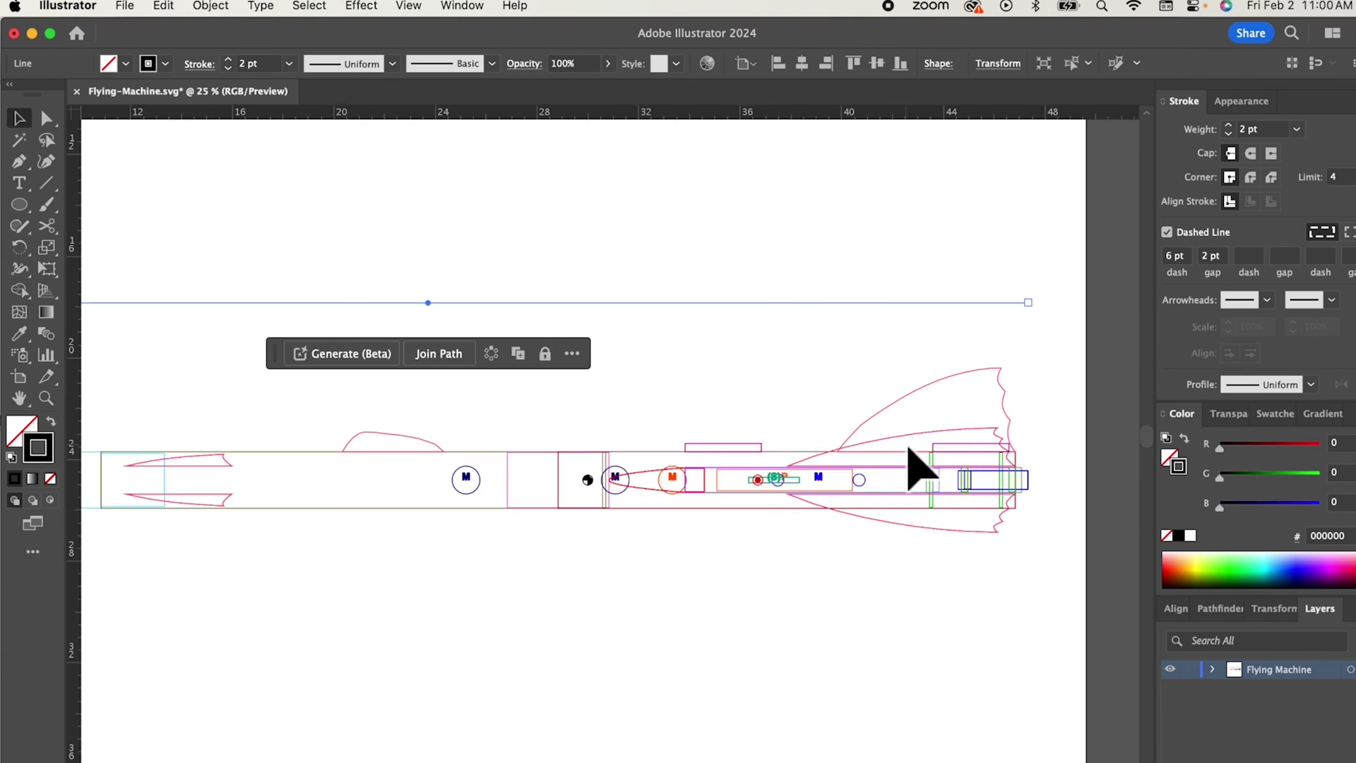
scroll(909, 449, "up", 1)
left_click_drag(957, 167, 916, 545)
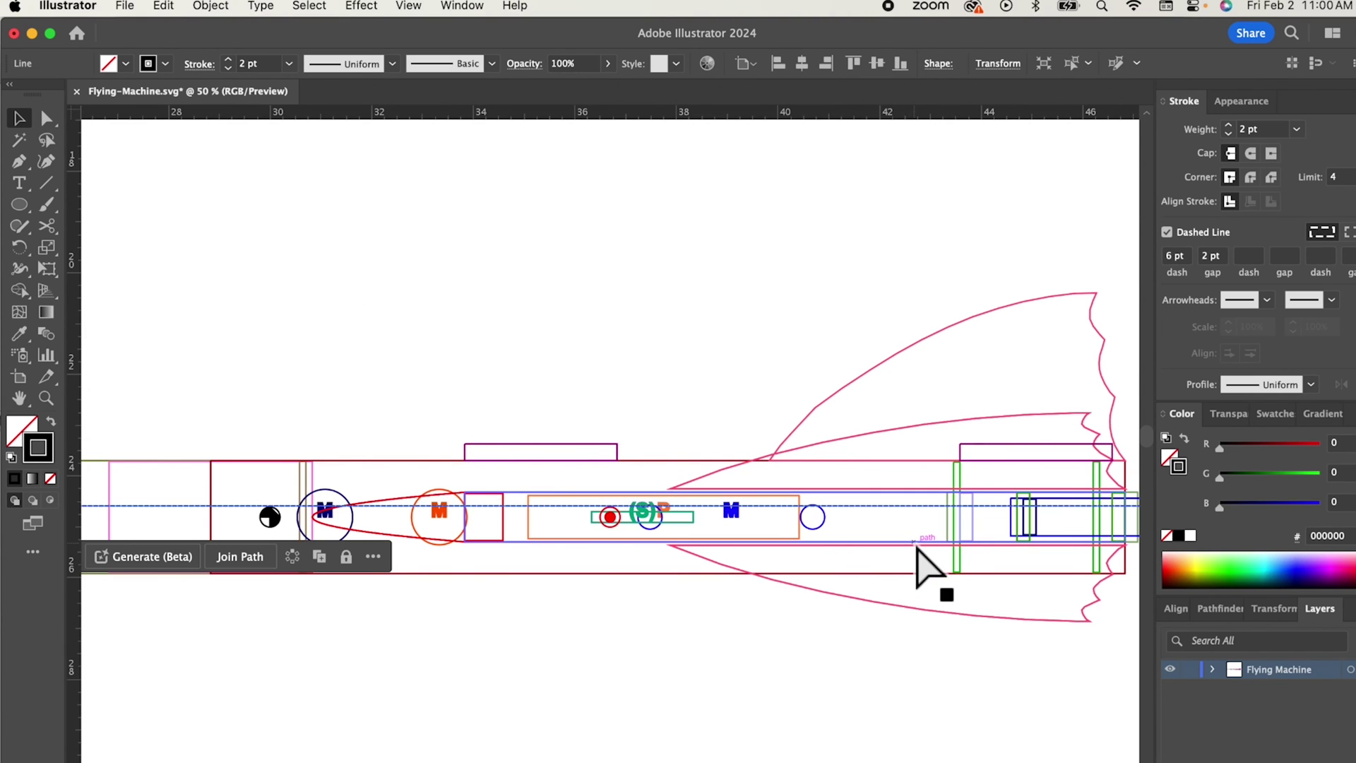
Step: Zoom in at the tail and nudge the dashed line onto the rocket's exact axis
scroll(923, 560, "left", 1)
scroll(922, 560, "up", 1)
scroll(923, 560, "right", 10)
scroll(811, 526, "left", 1)
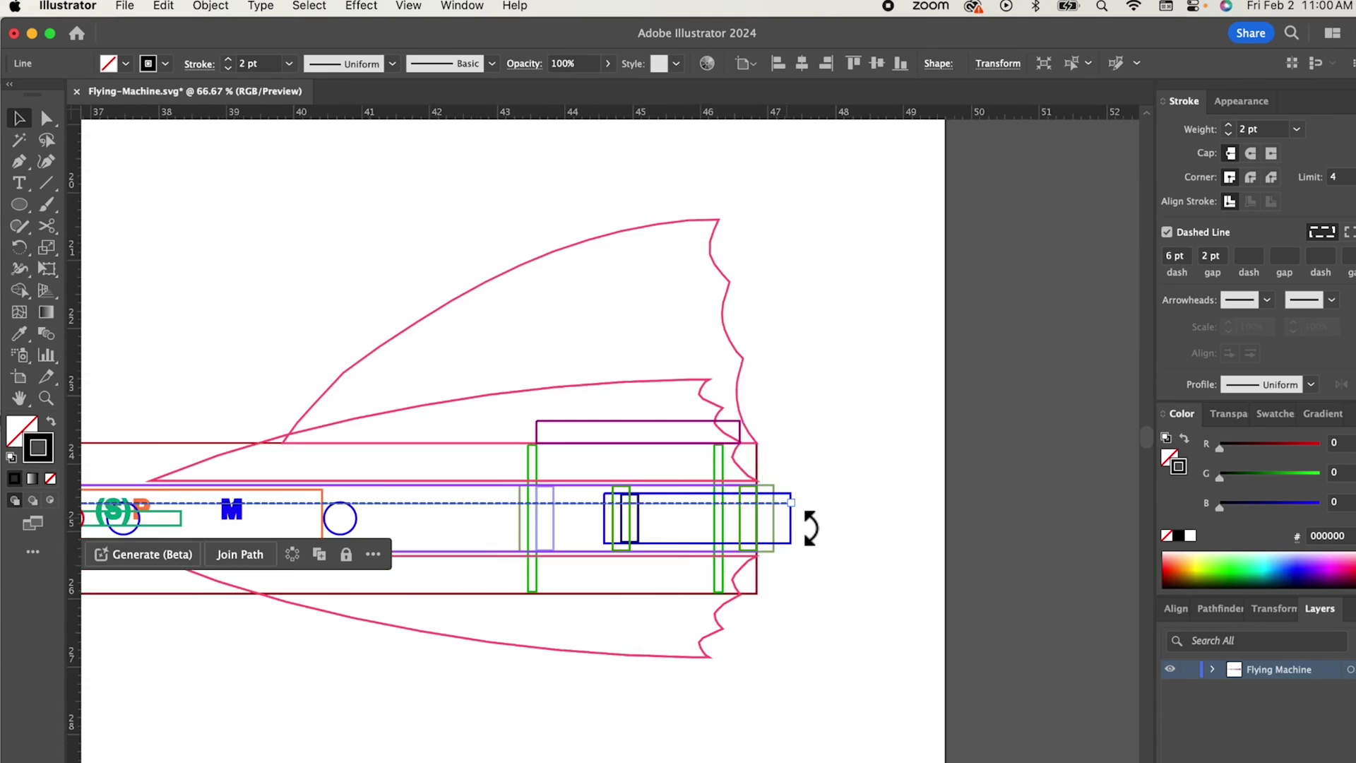
scroll(810, 526, "up", 4)
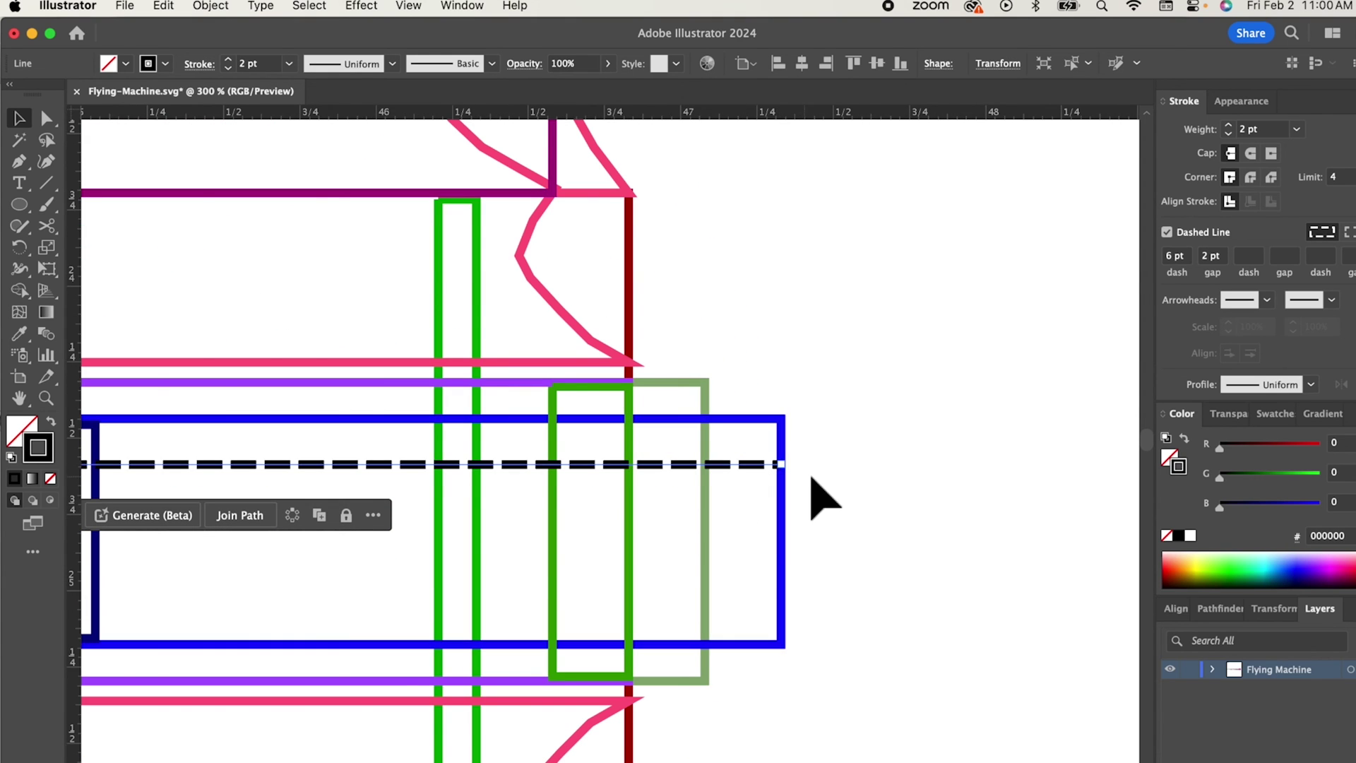
left_click_drag(742, 464, 735, 342)
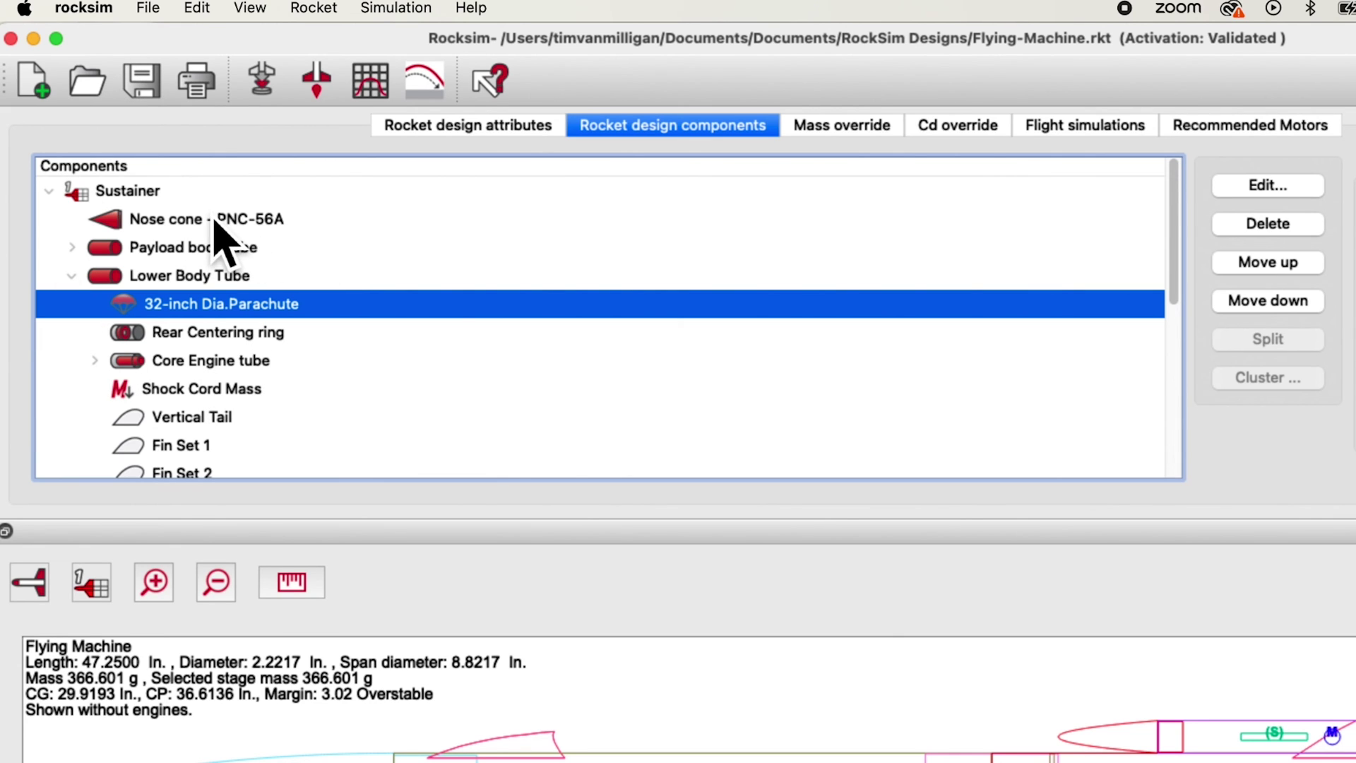
Step: Keep Show Masses in Component Tree checked in the Units preferences and review the gram masses listed
left_click(98, 15)
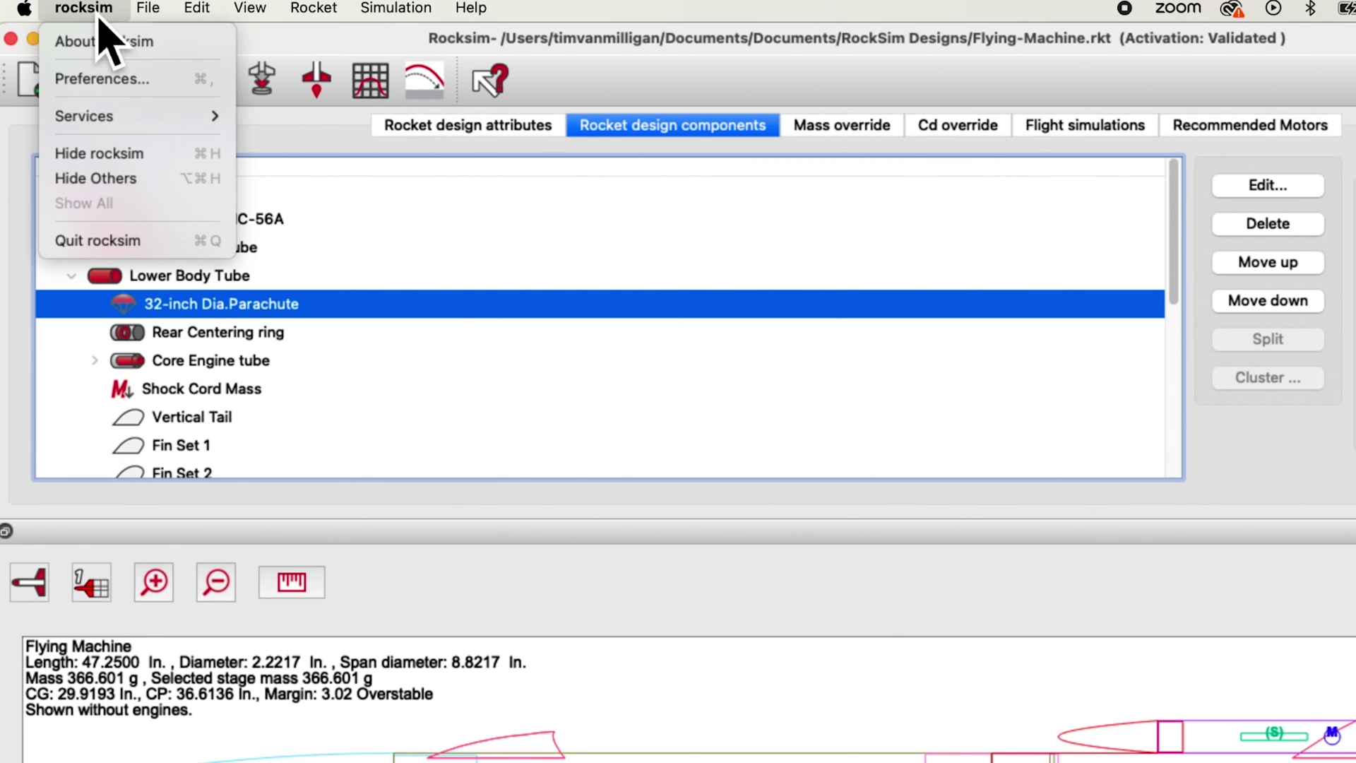
left_click(79, 86)
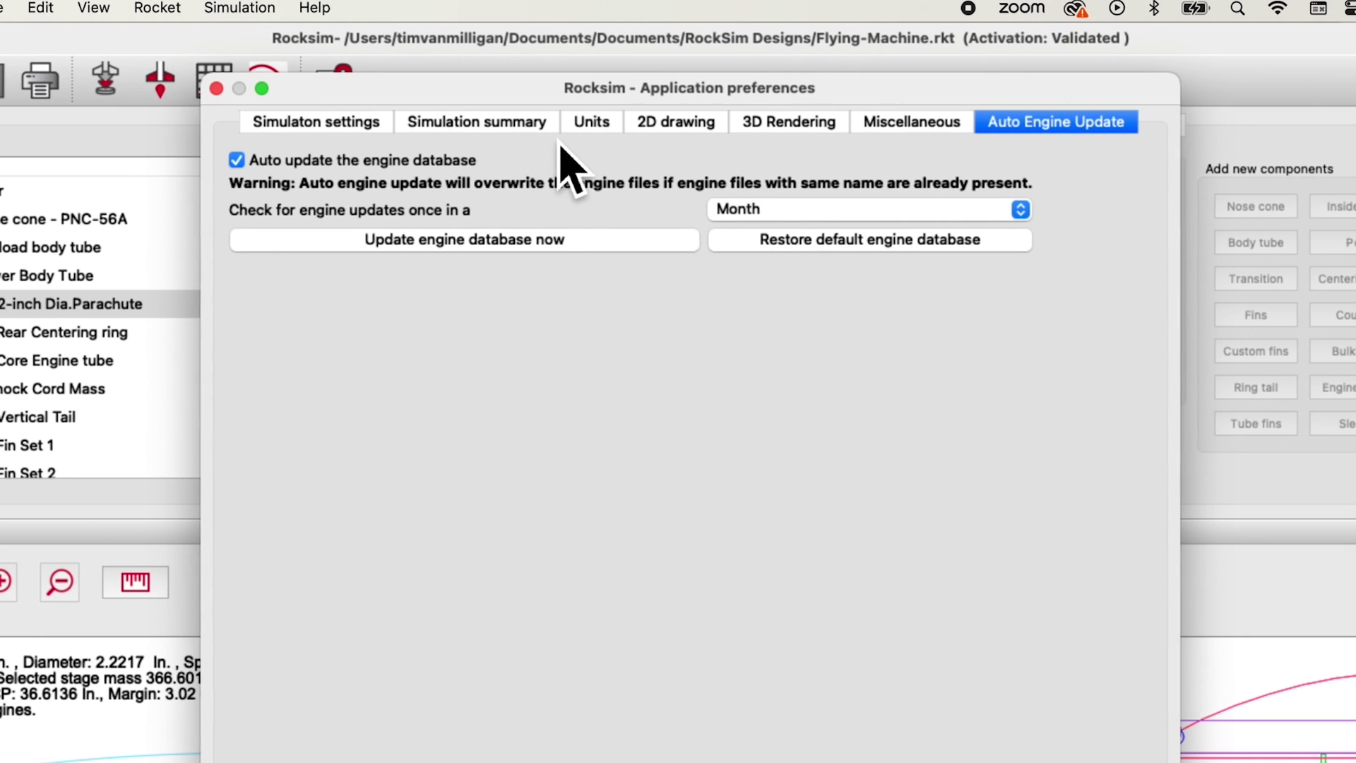
left_click(601, 126)
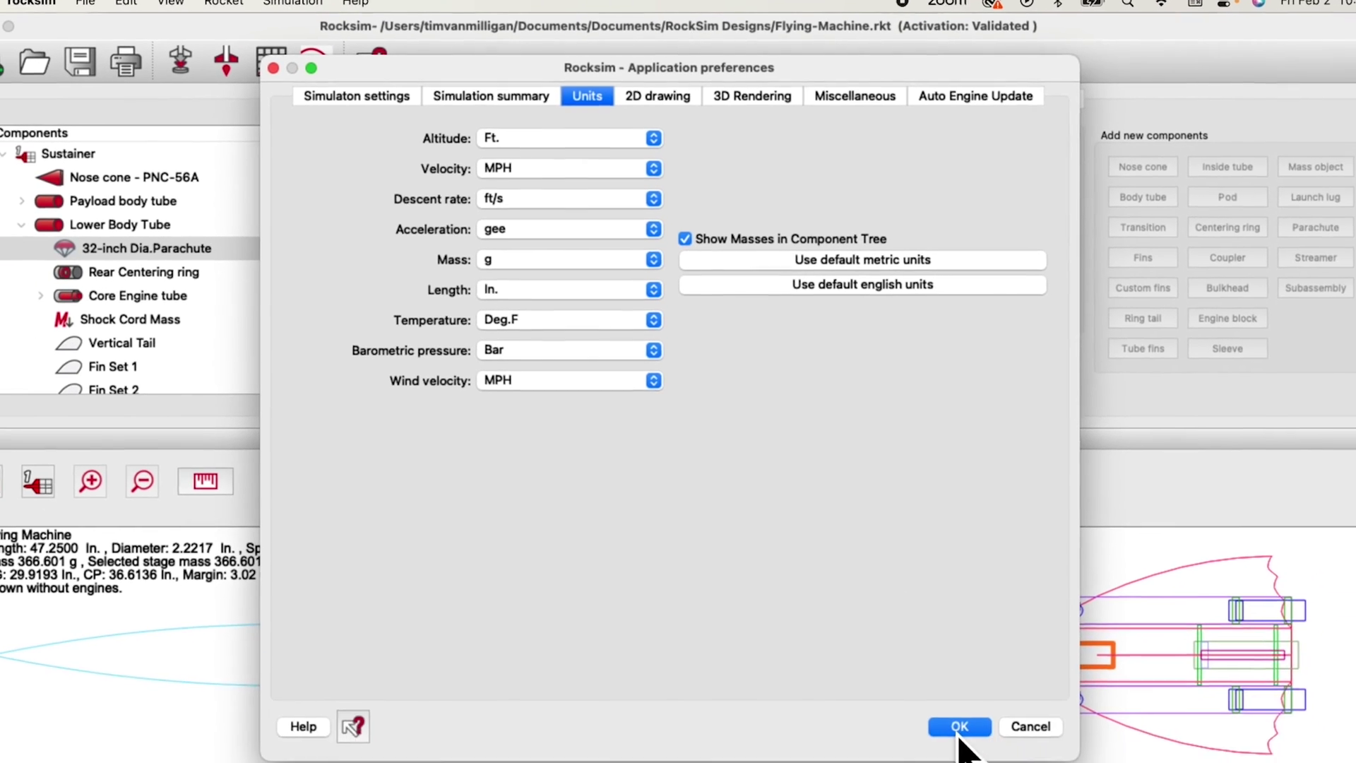
left_click(944, 696)
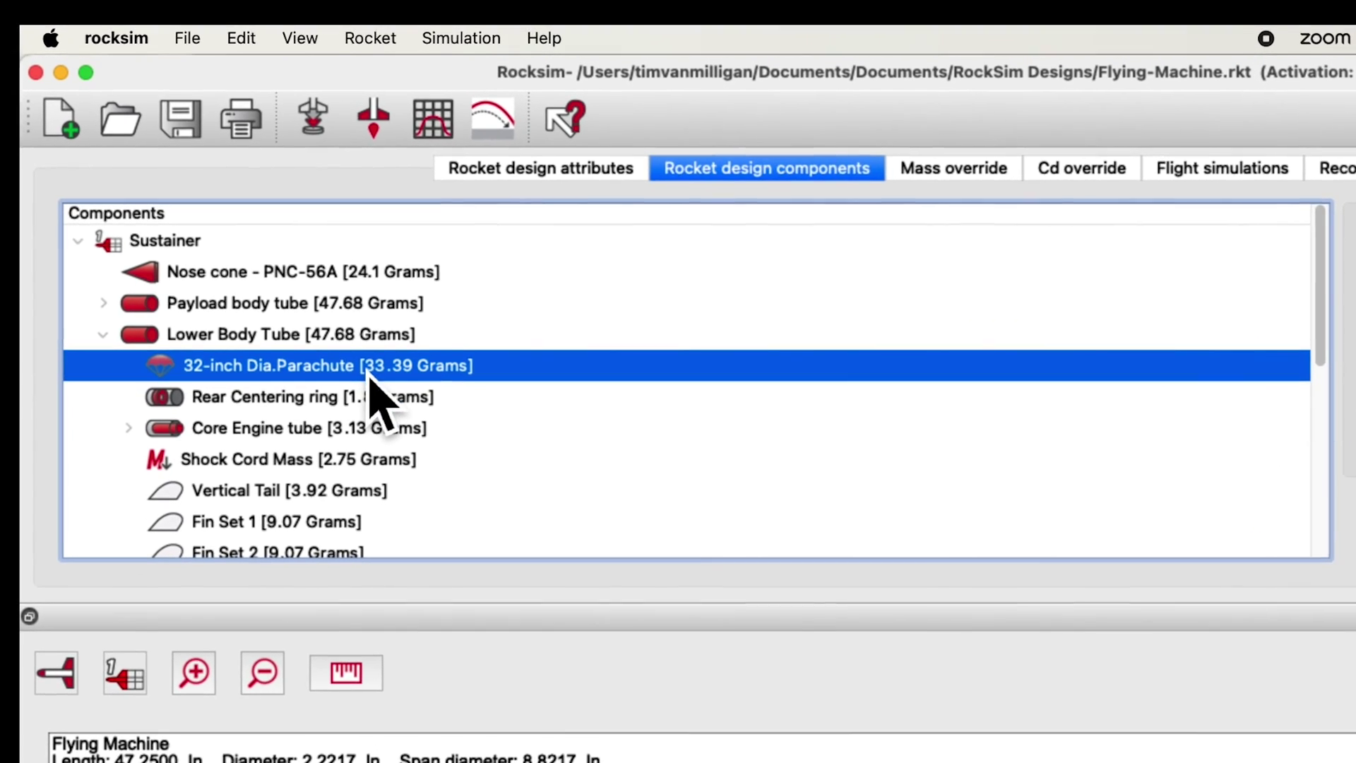
scroll(321, 332, "down", 5)
scroll(433, 348, "down", 6)
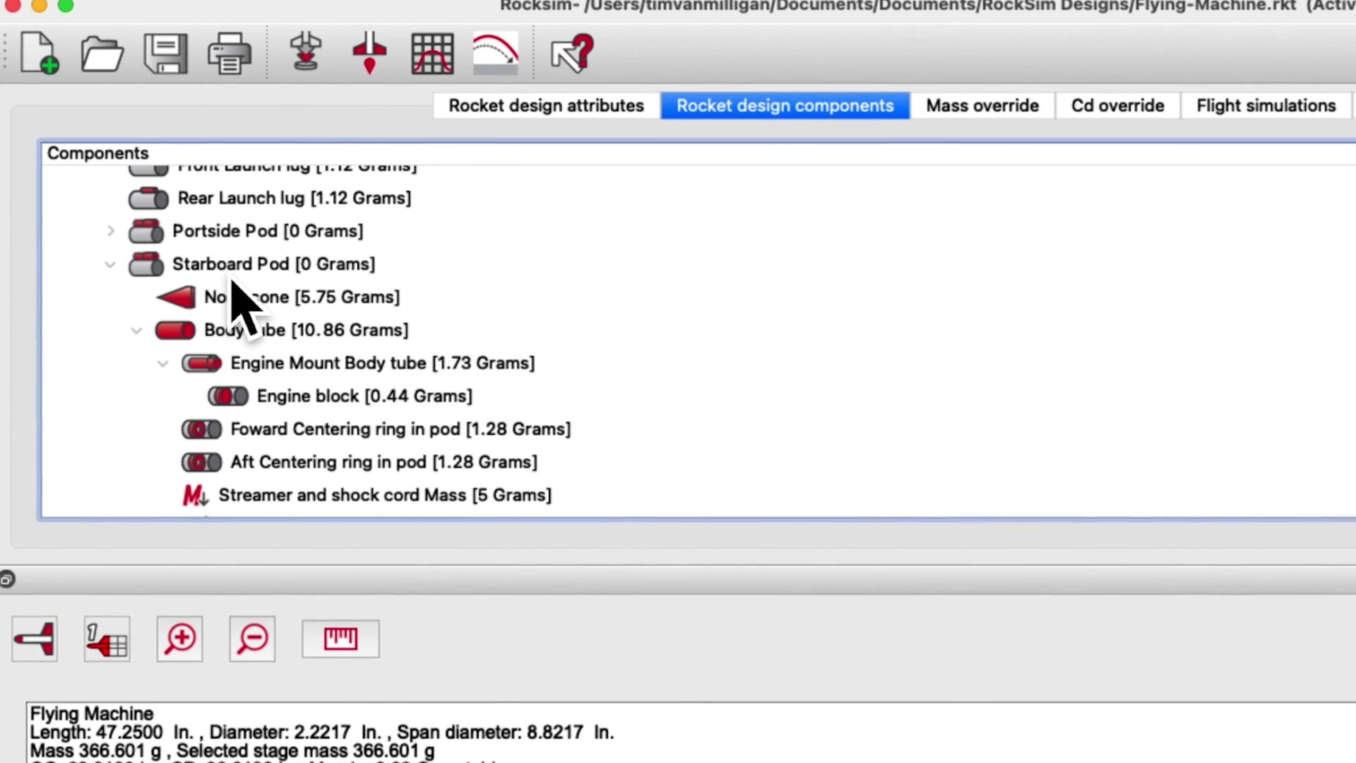
mouse_move(231, 295)
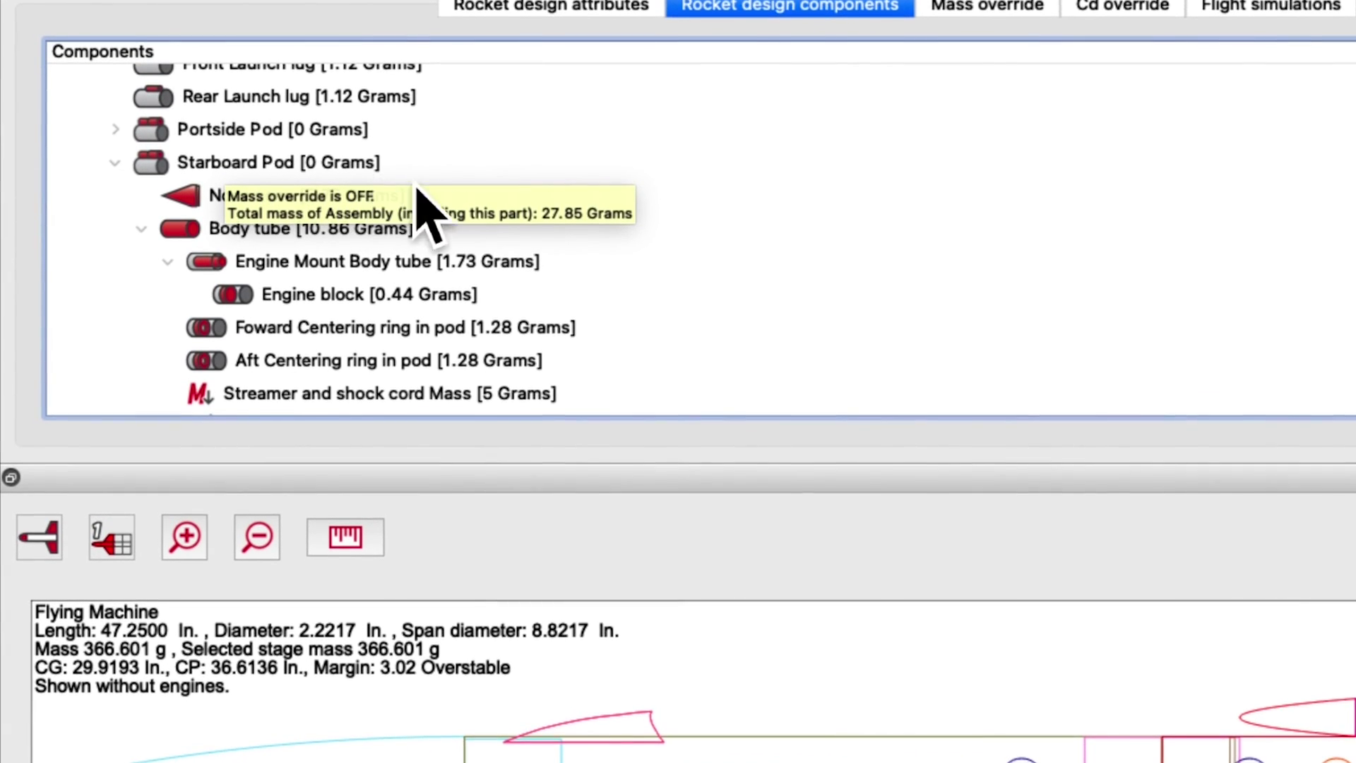
scroll(505, 307, "down", 1)
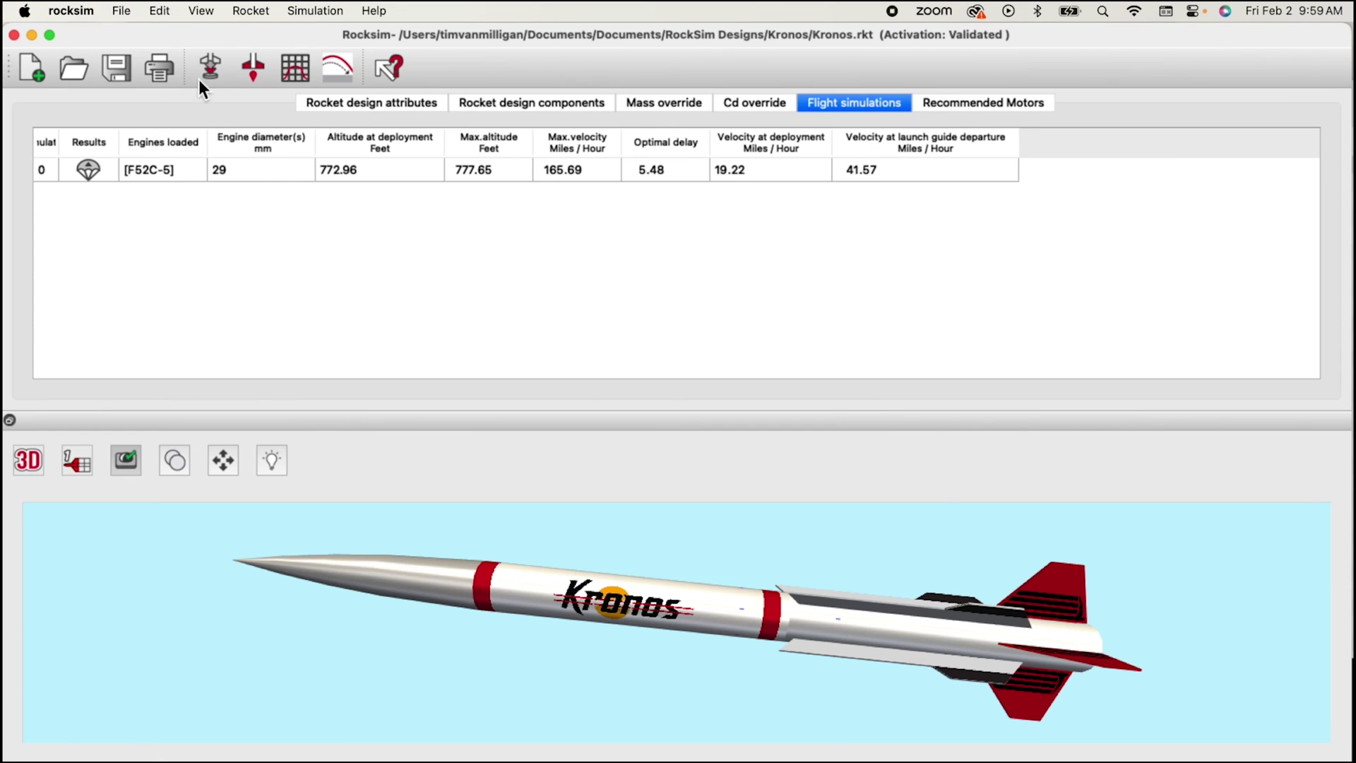
Step: Start a new Kronos simulation and filter the engine picker to the F25 motor code
left_click(209, 68)
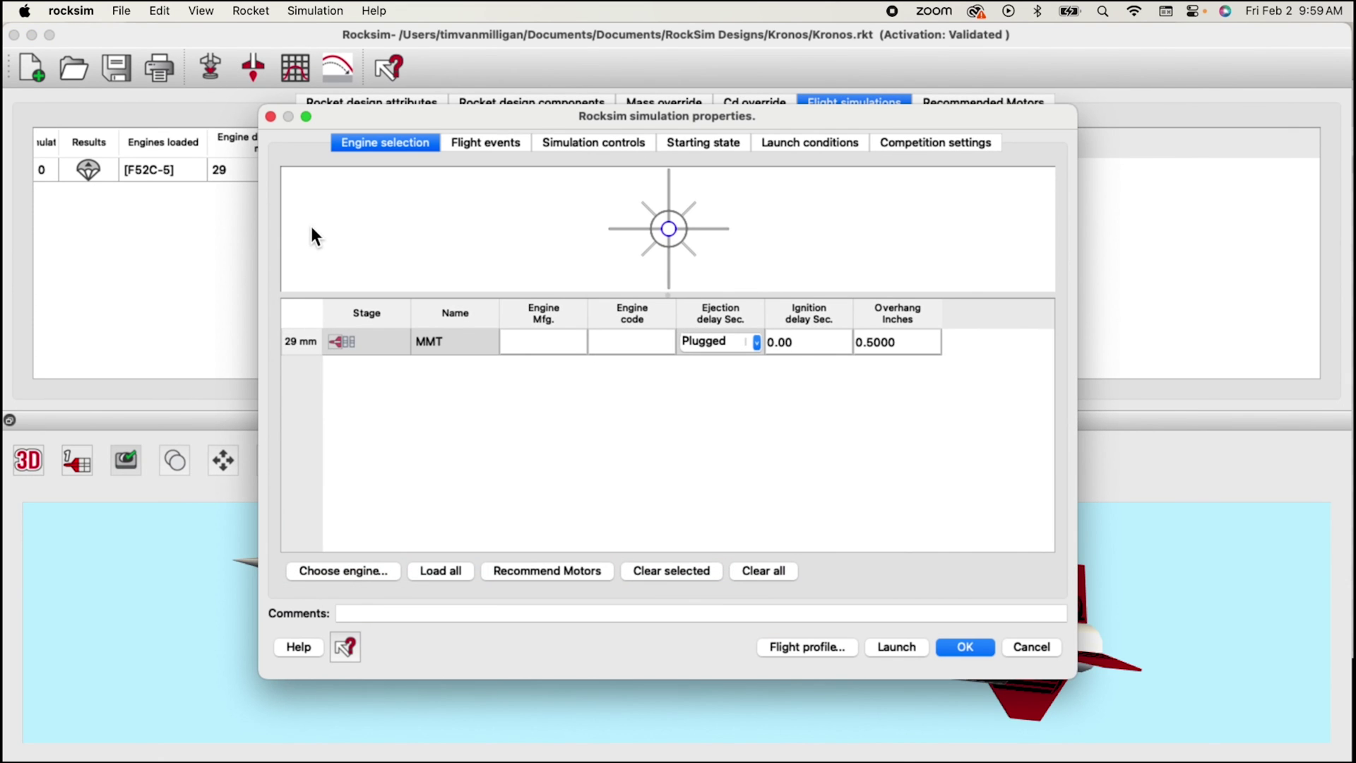
left_click(344, 571)
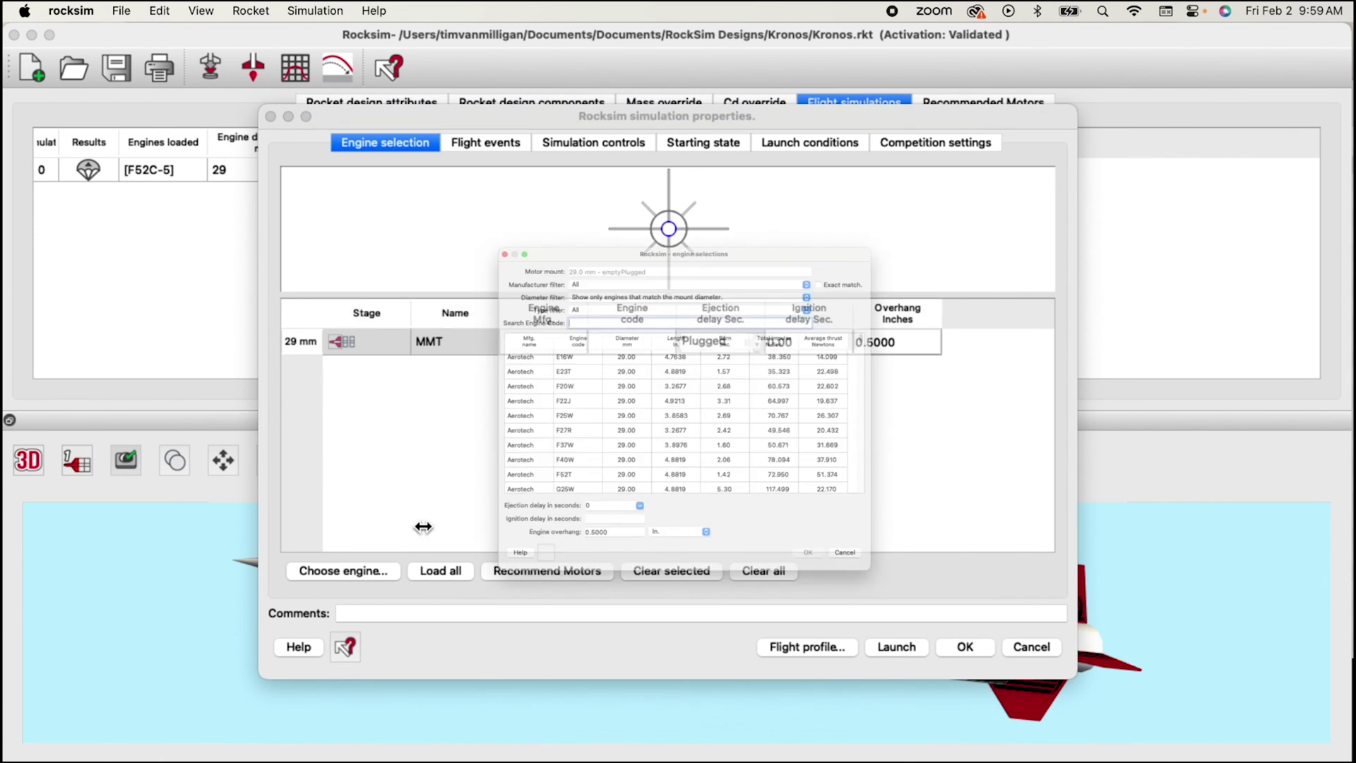
scroll(470, 367, "down", 10)
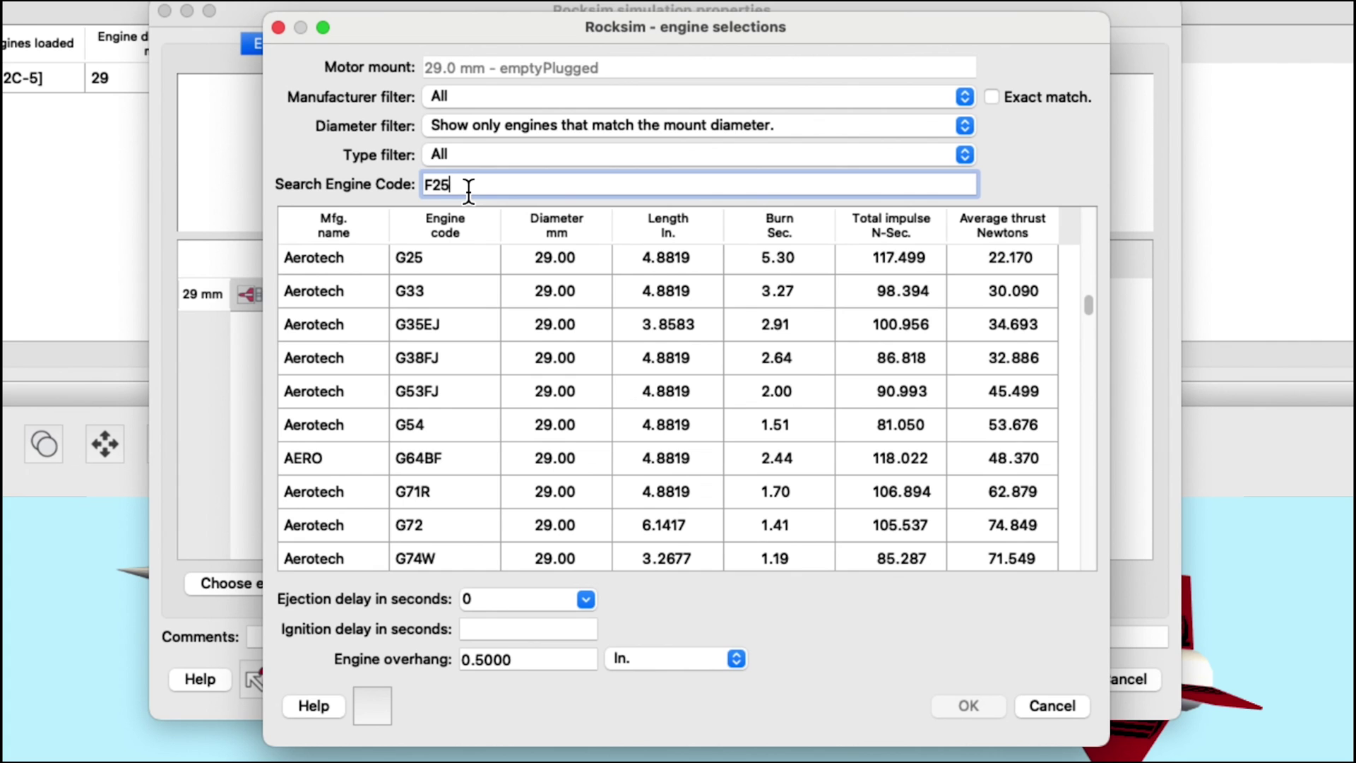
key("Tab")
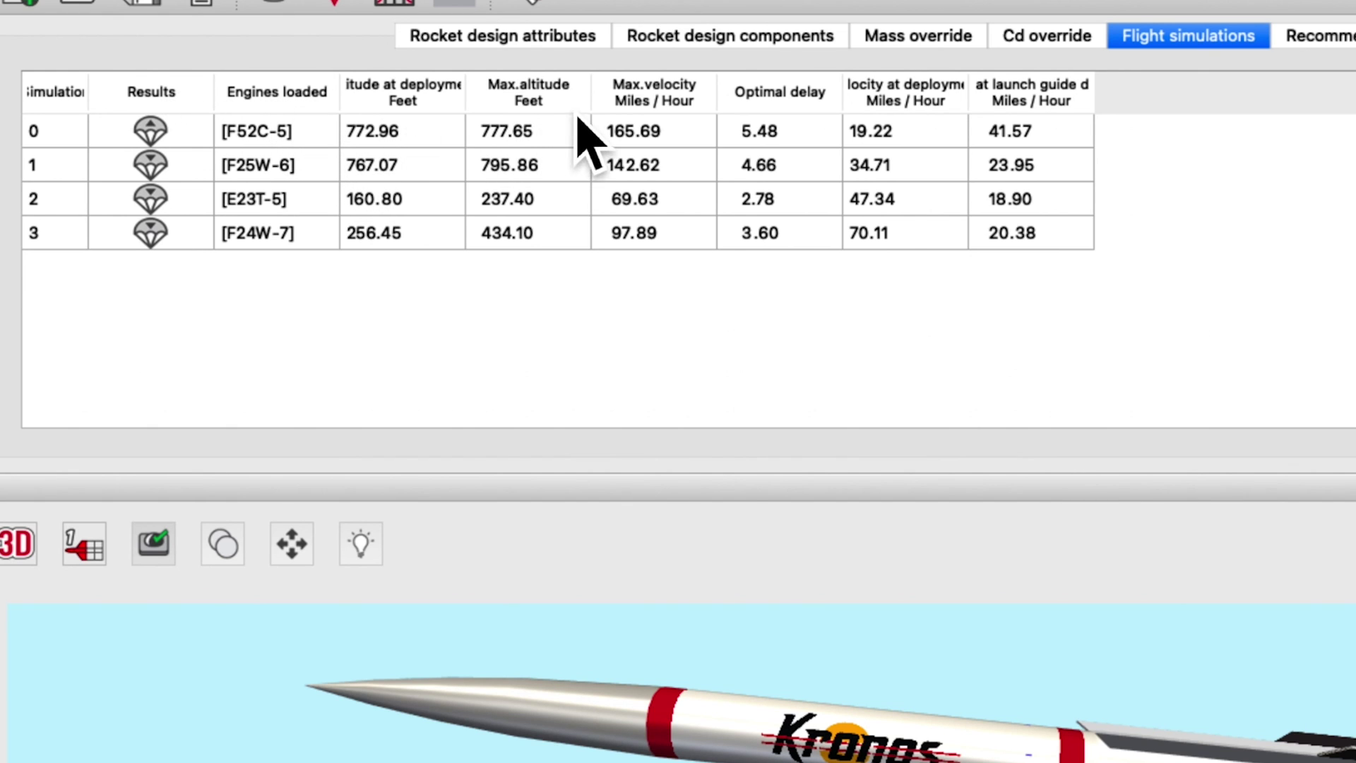
Step: Add the Engine diameter(s) column to the simulations table via Organize Columns
right_click(382, 106)
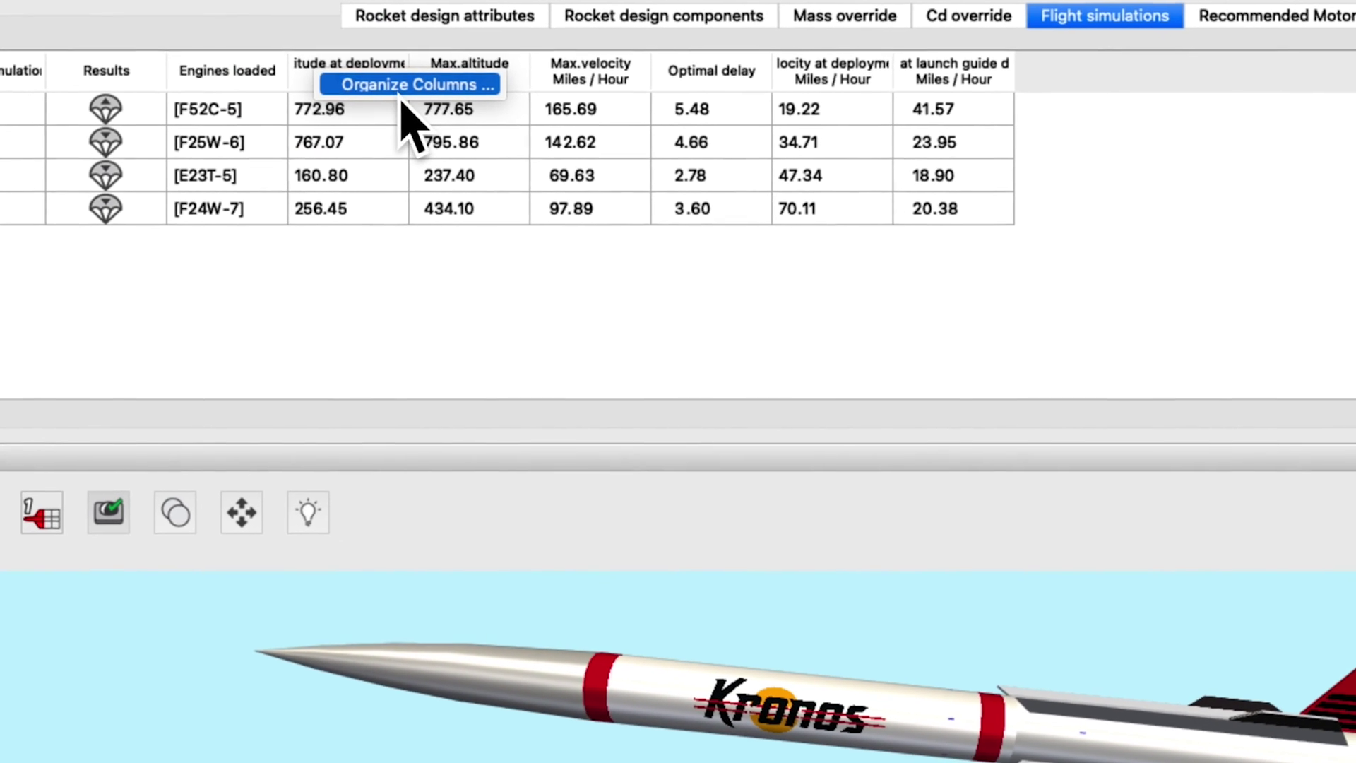
left_click(403, 85)
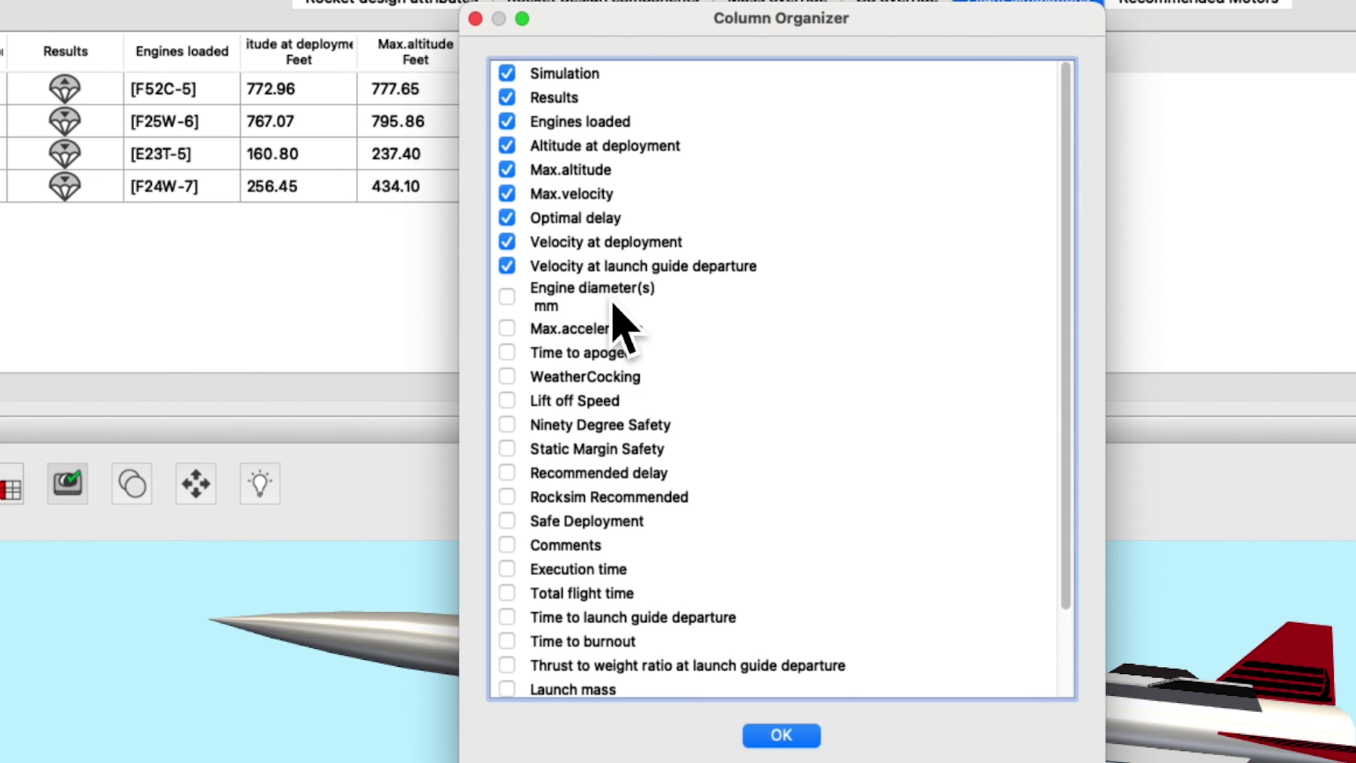
left_click(510, 302)
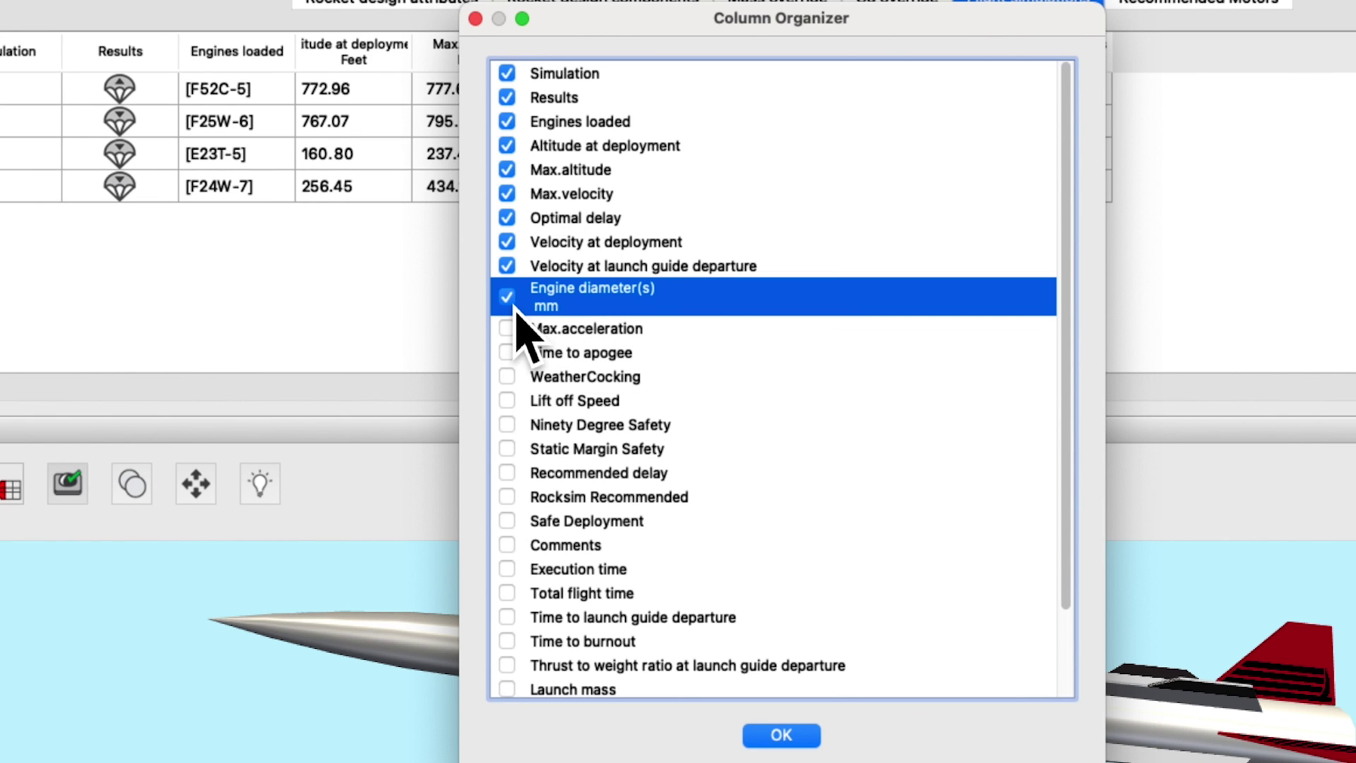
left_click(782, 737)
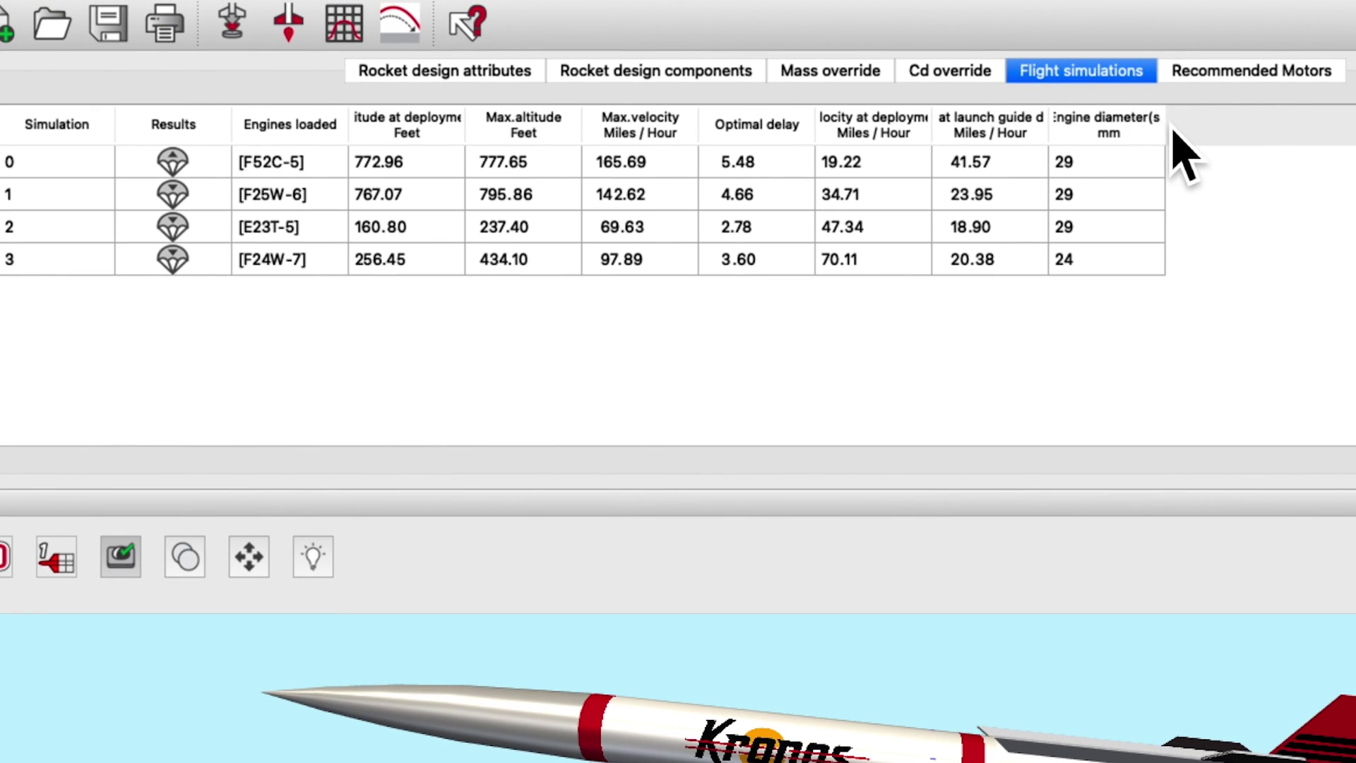
Step: Place Engine diameter(s) right after Engines loaded, widening it and Altitude at deployment to show full headers
left_click_drag(1176, 129, 1259, 134)
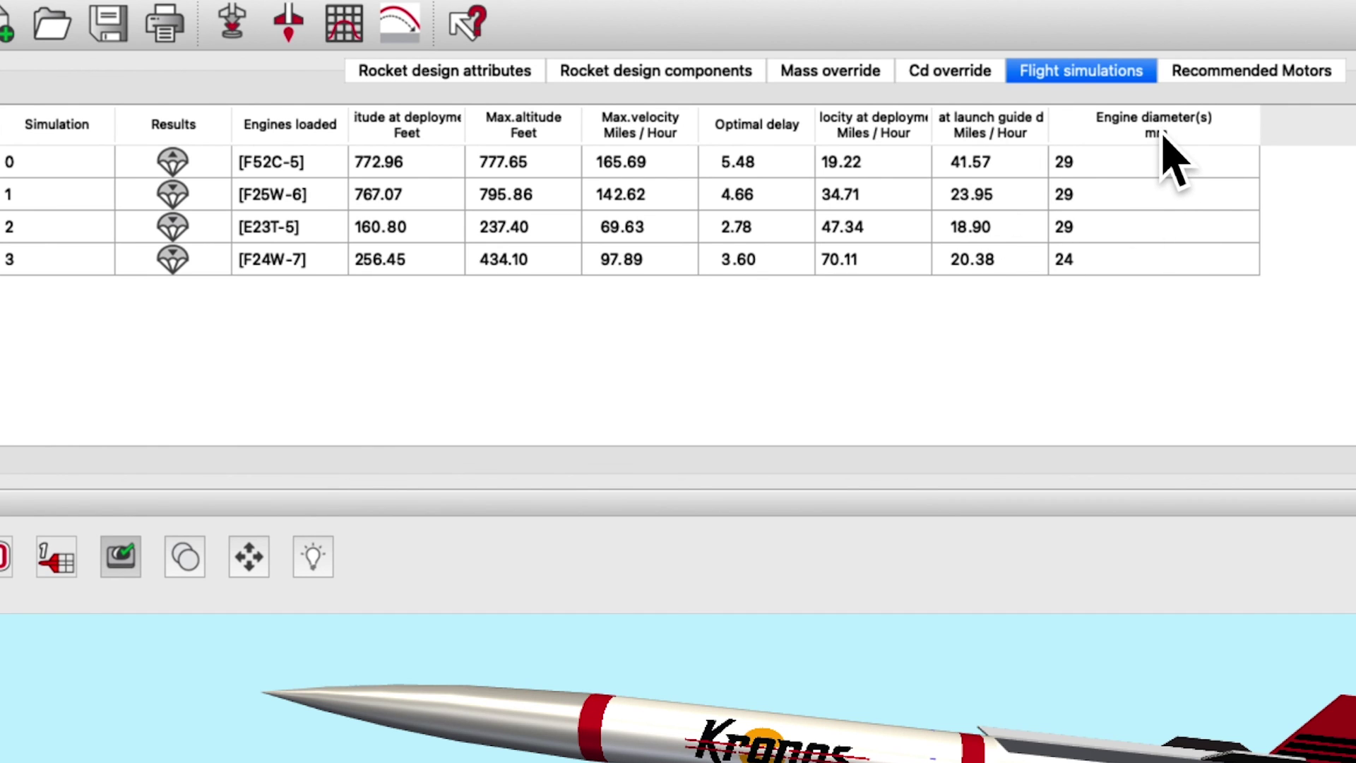
left_click_drag(1163, 135, 423, 137)
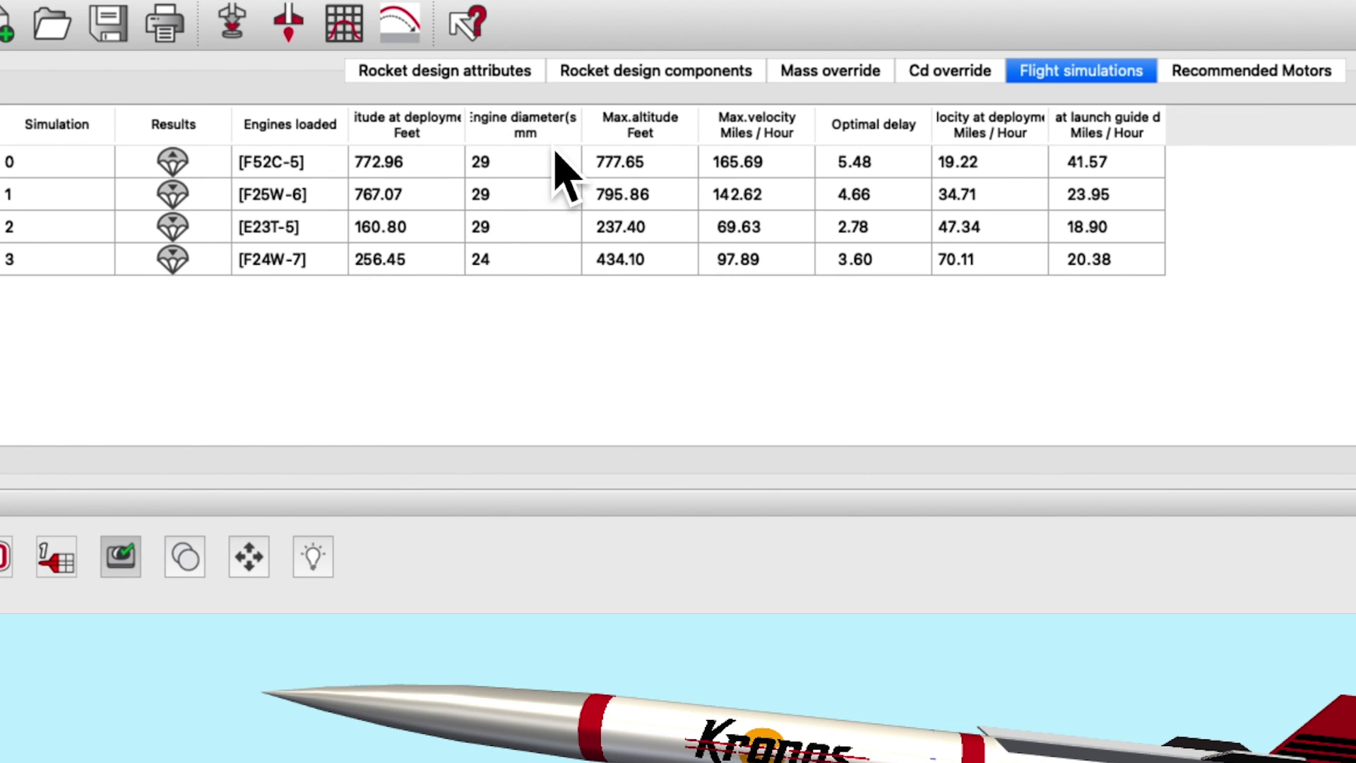
mouse_move(554, 139)
left_mouse_down()
mouse_move(339, 123)
mouse_move(393, 146)
mouse_move(531, 142)
left_mouse_up()
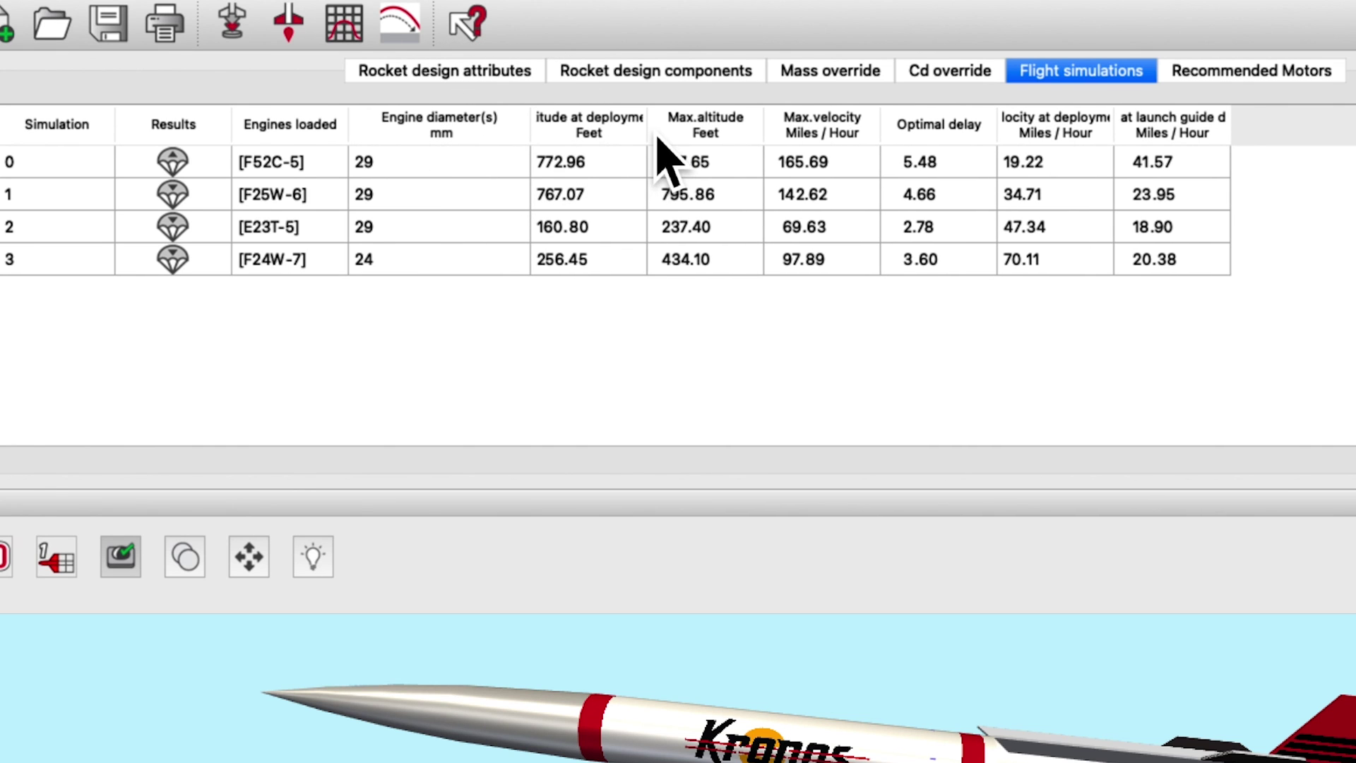
left_click_drag(649, 139, 705, 141)
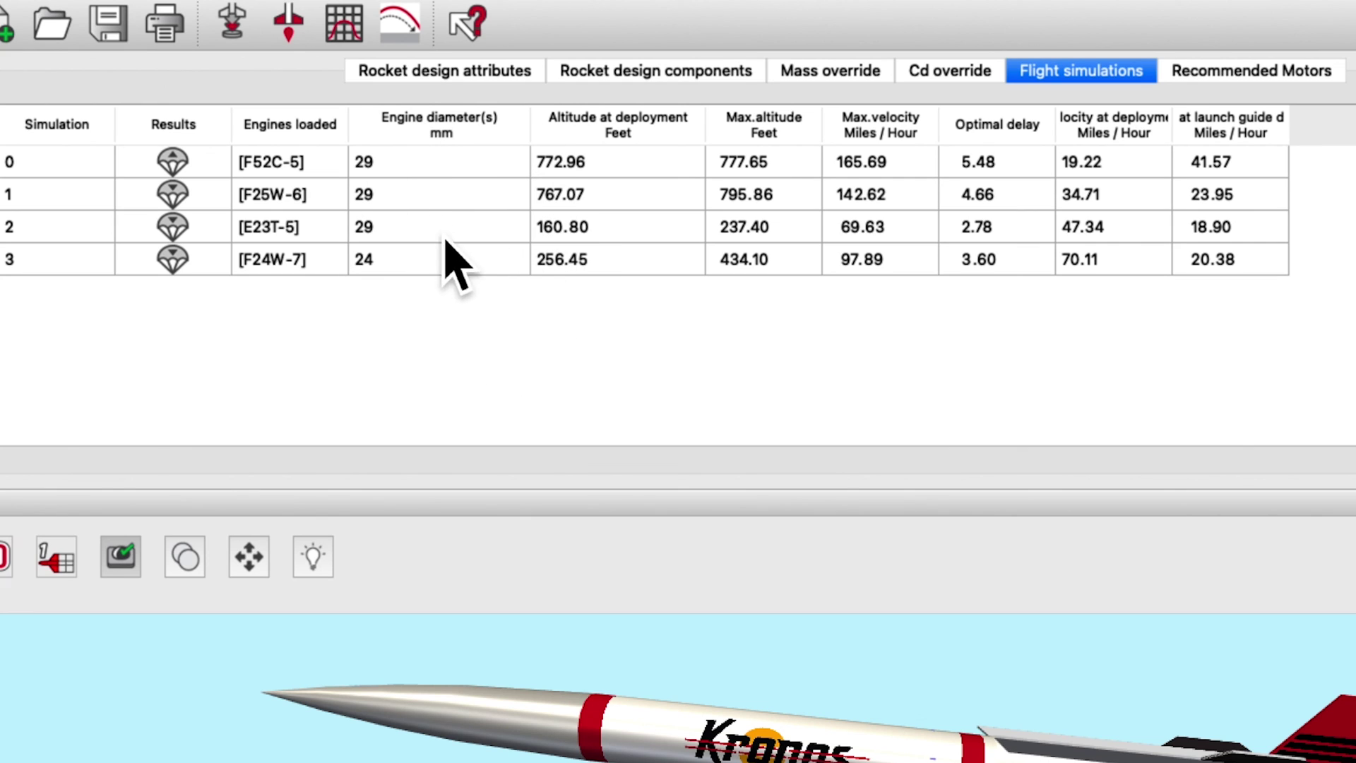
Step: Sort the Kronos simulations ascending by Engine diameter(s), putting the 24 mm F24W-7 run first
left_click(466, 138)
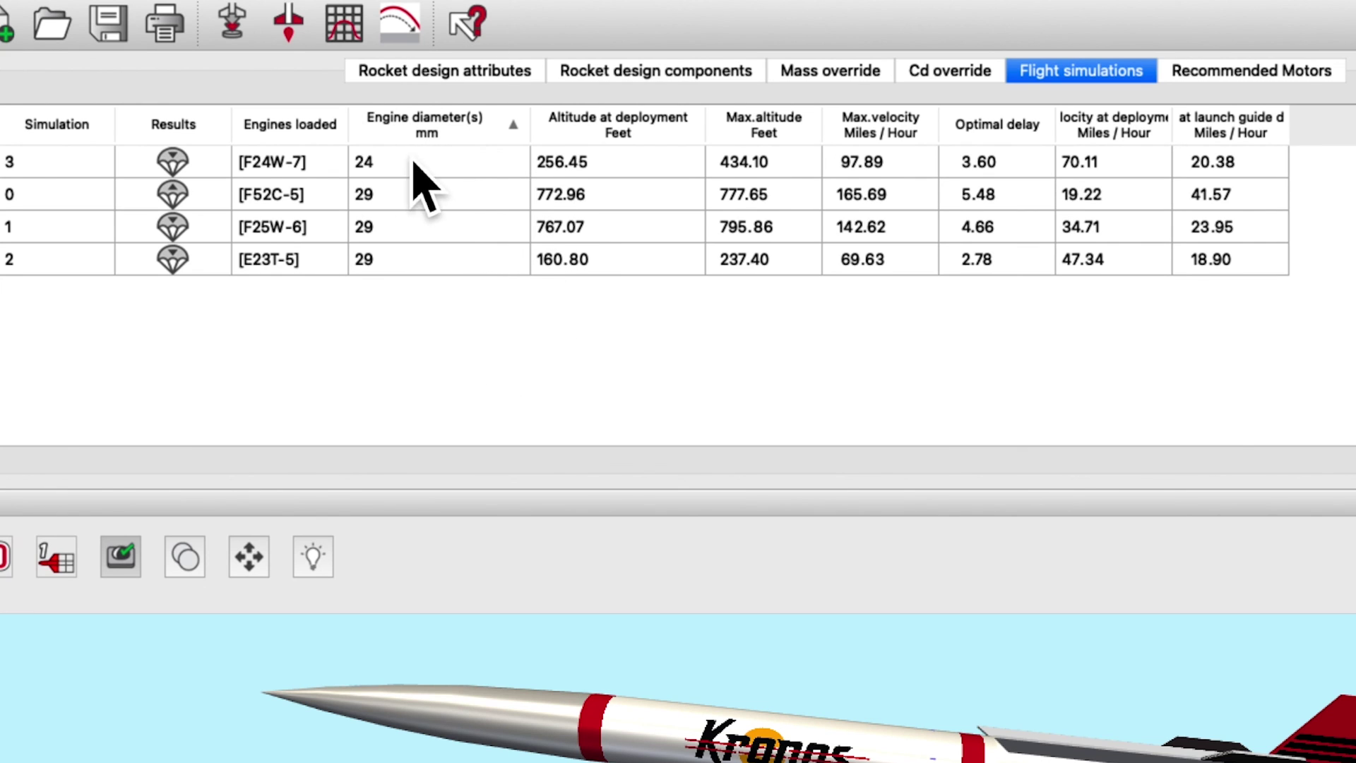